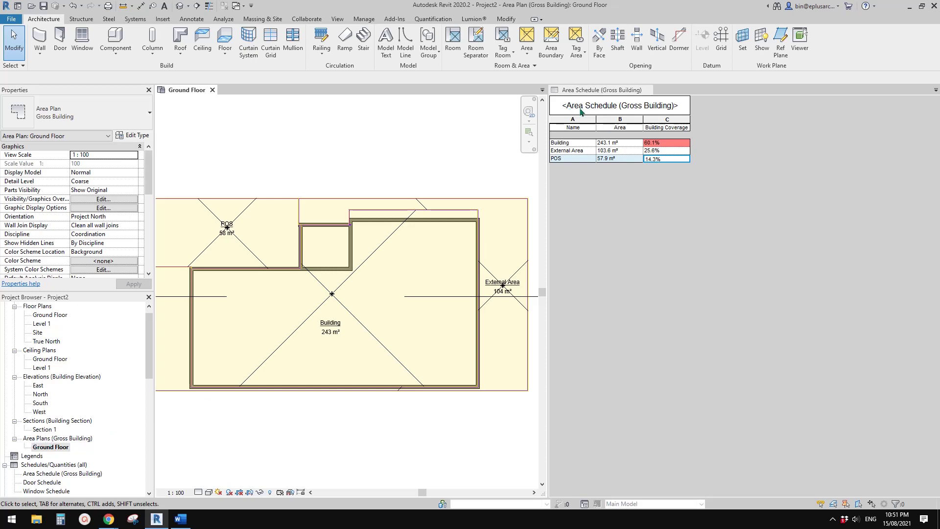
# Close the Ground Floor area plan and the gross building area schedule, closing the current project.
pyautogui.moveTo(406, 197); pyautogui.dragTo(410, 199, button='middle')
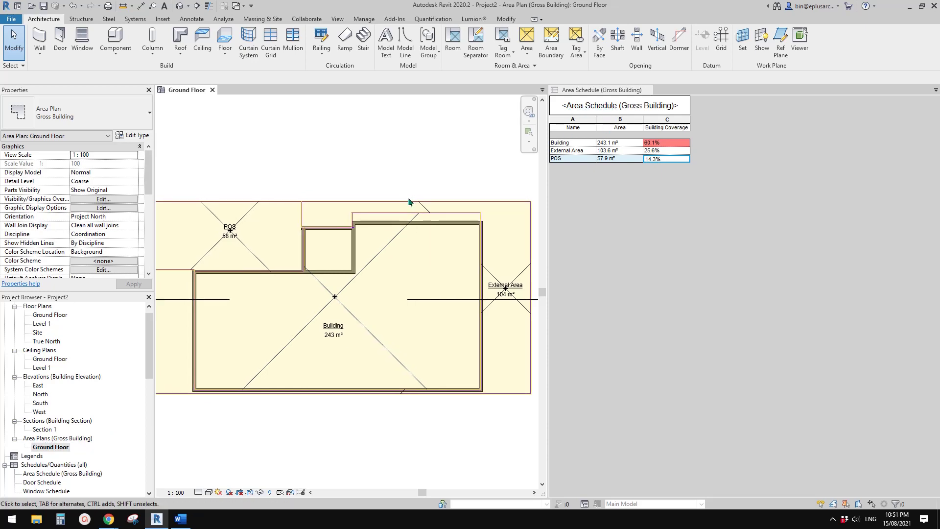
pyautogui.click(212, 90)
pyautogui.click(212, 89)
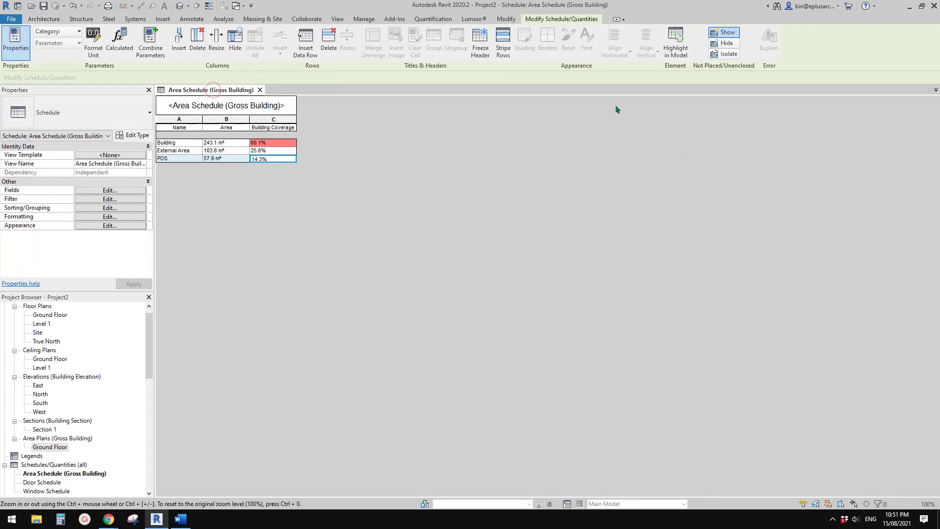
pyautogui.click(259, 90)
pyautogui.click(488, 260)
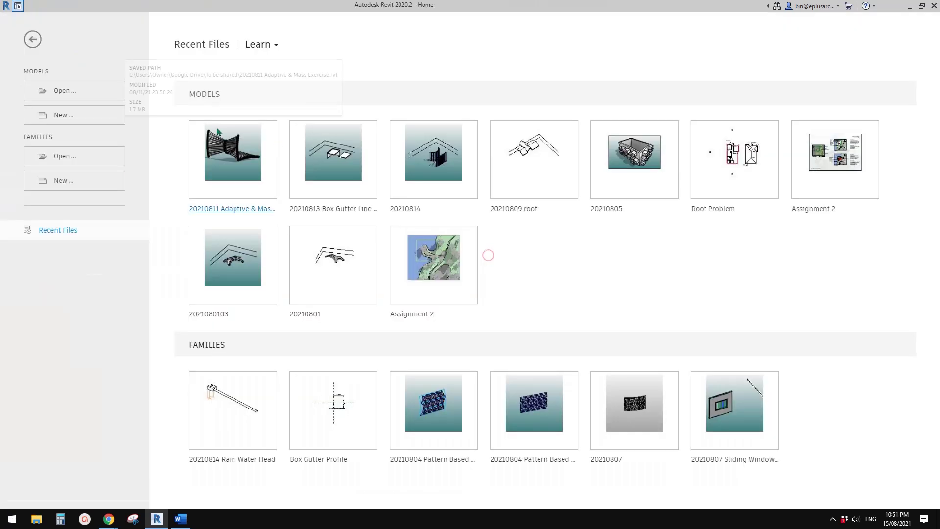
# Create a new project from a template other than the Construction Template.
pyautogui.click(79, 115)
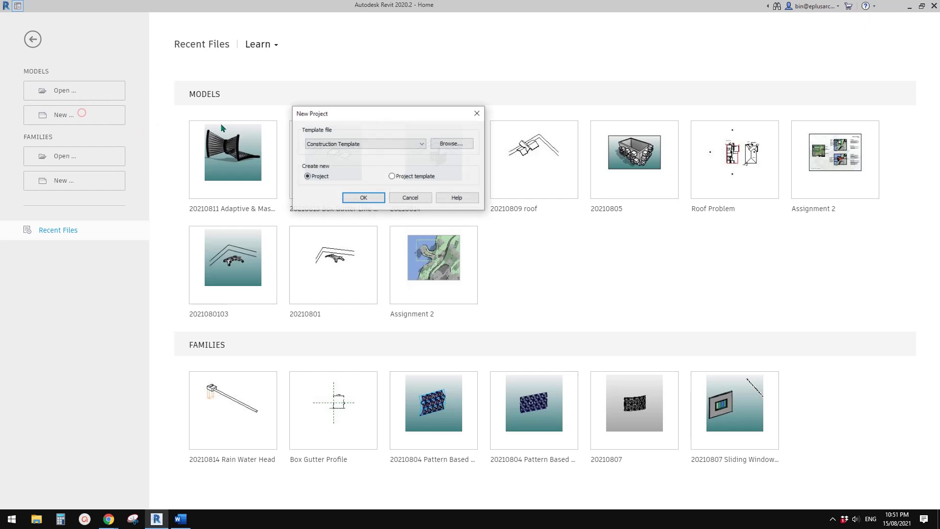
pyautogui.click(364, 143)
pyautogui.click(335, 164)
pyautogui.click(363, 196)
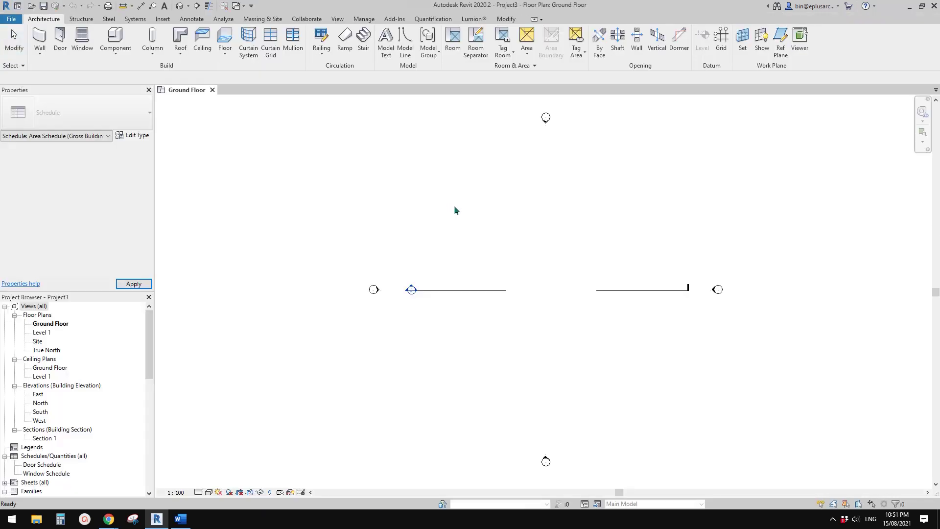
# Create a property line on the Ground Floor plan by sketching a rectangle about 28800 mm wide and 13800 mm high.
pyautogui.moveTo(560, 279); pyautogui.dragTo(485, 272, button='middle')
pyautogui.scroll(1, 508, 260)
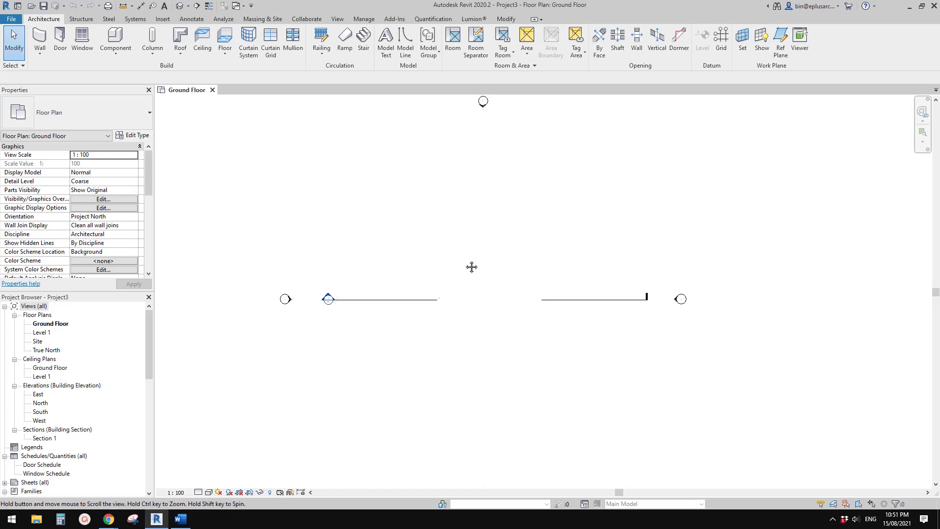
pyautogui.click(264, 19)
pyautogui.click(301, 43)
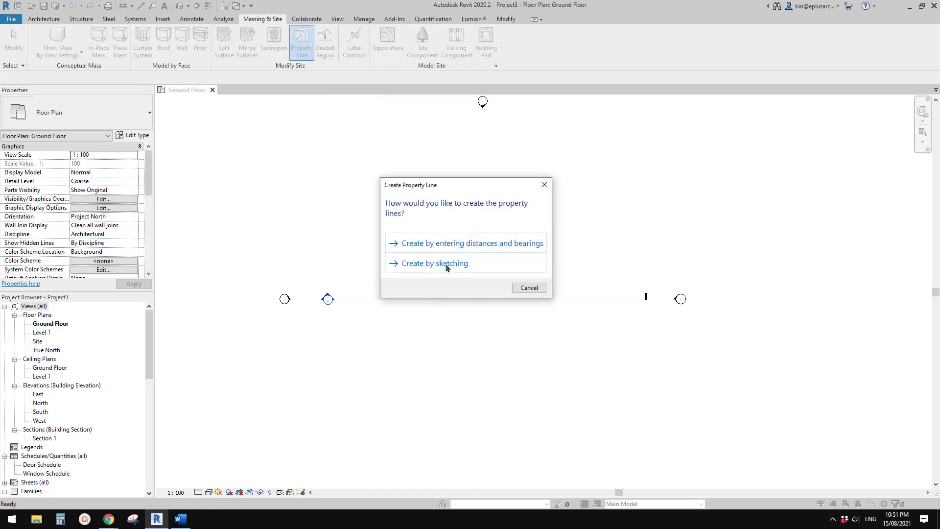
pyautogui.click(447, 268)
pyautogui.click(423, 32)
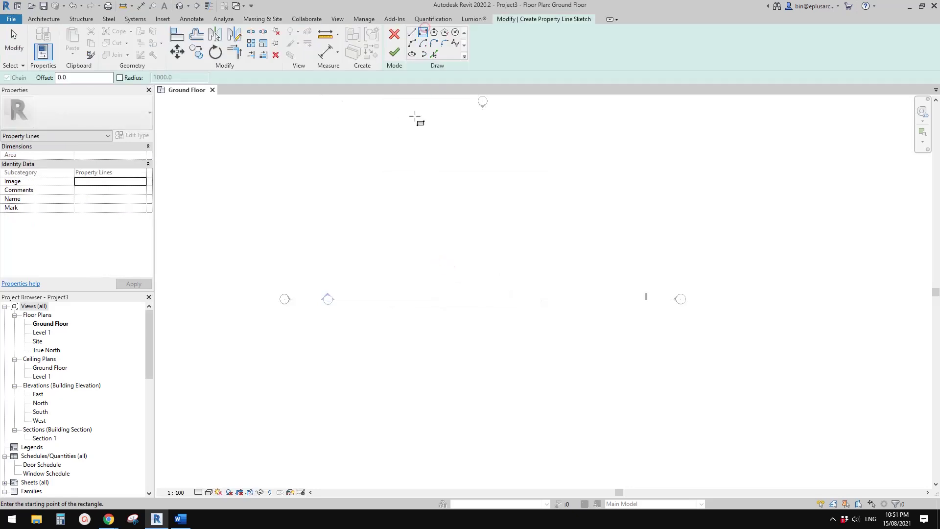
pyautogui.click(380, 225)
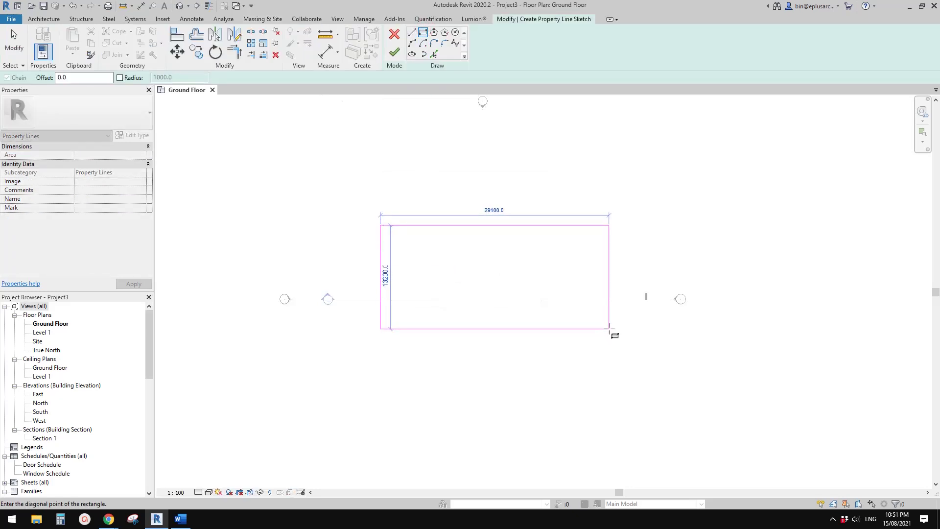
pyautogui.click(606, 333)
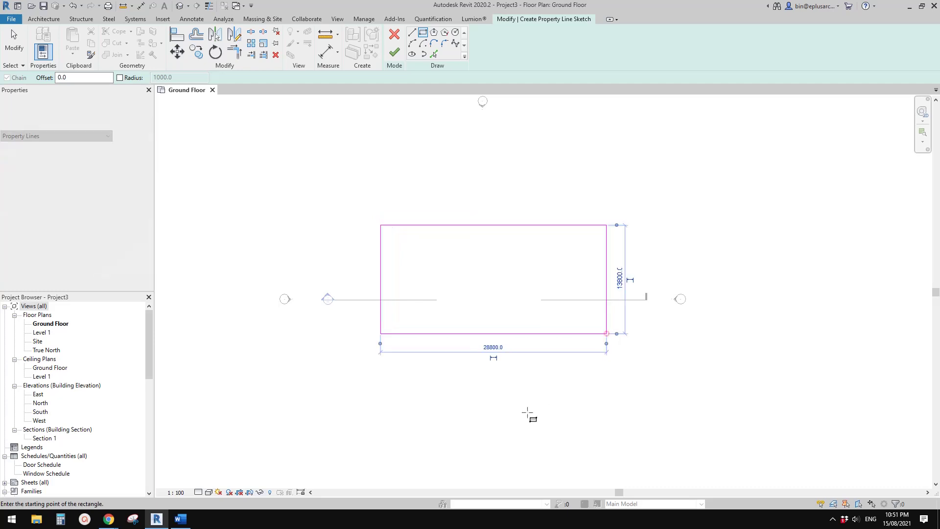
pyautogui.scroll(2, 490, 343)
pyautogui.click(394, 52)
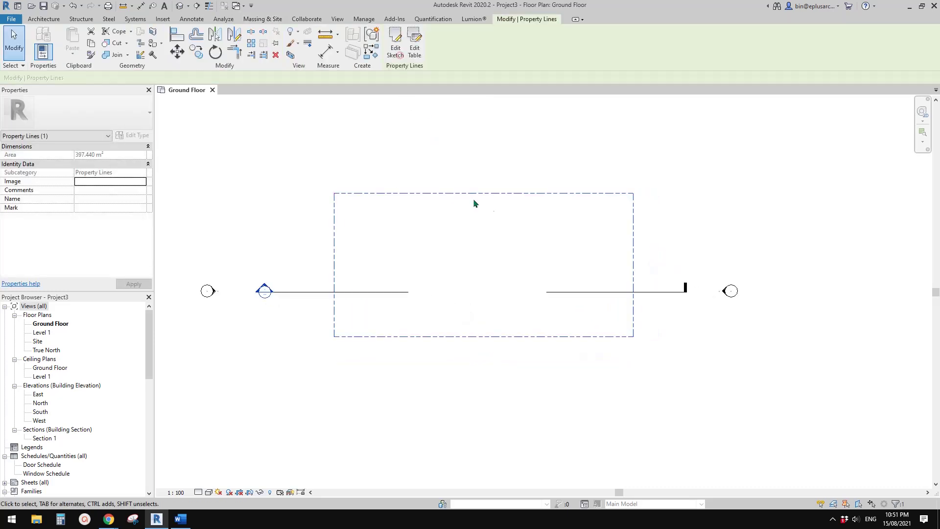
pyautogui.click(409, 173)
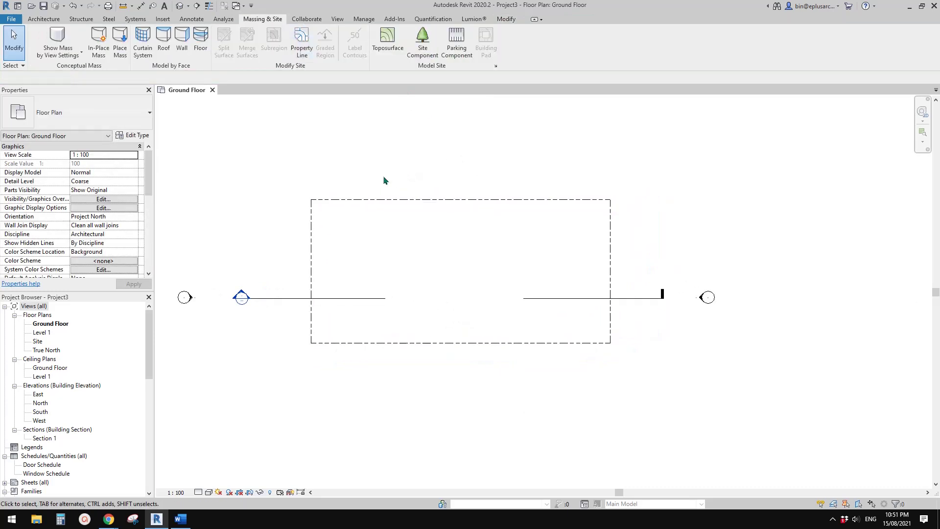
pyautogui.click(400, 203)
pyautogui.scroll(2, 447, 209)
pyautogui.press('Escape')
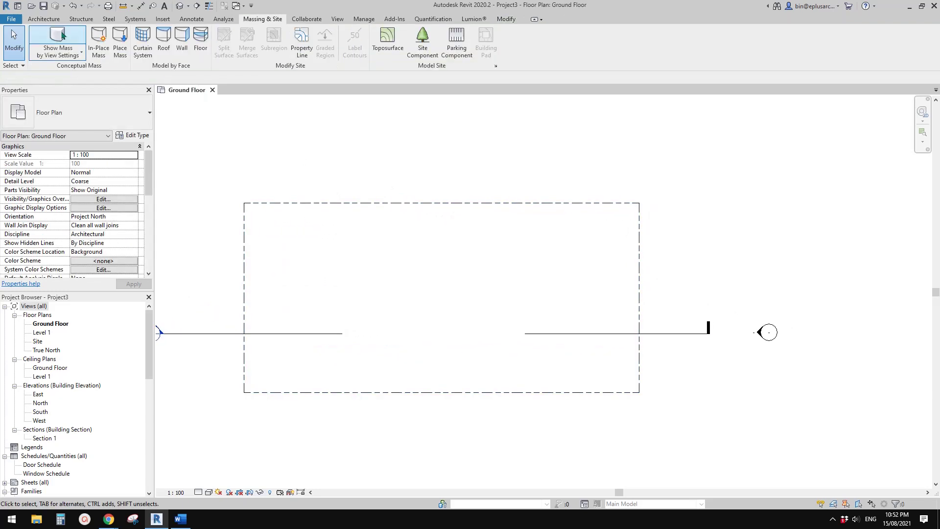
# Draw a closed L-shaped outline of six Double brick - 270 walls, 8000 mm high, inside the property line, with the south wall about 20600 mm long.
pyautogui.press('w')
pyautogui.press('a')
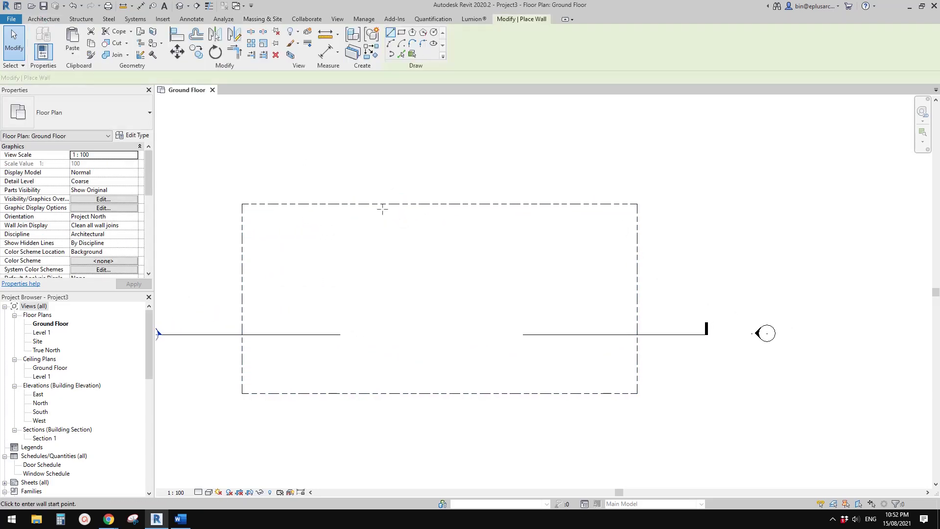
pyautogui.click(278, 256)
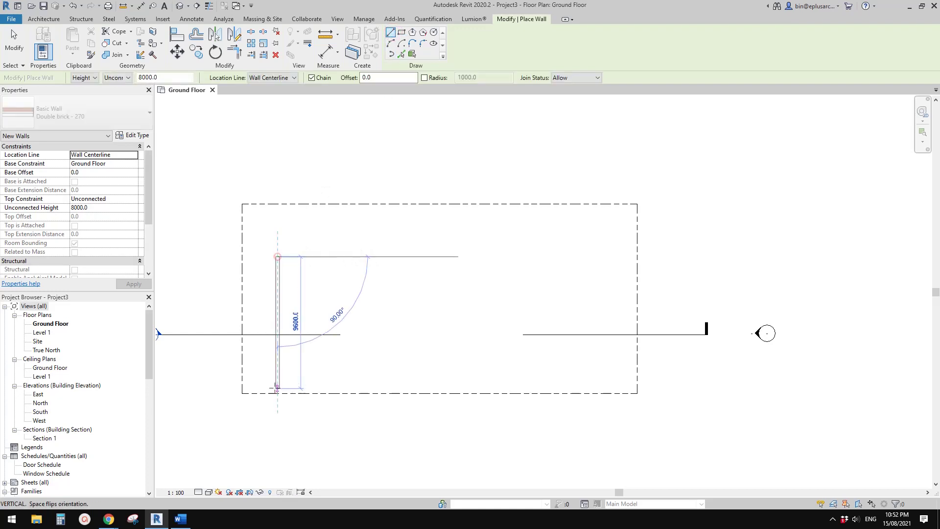
pyautogui.click(278, 382)
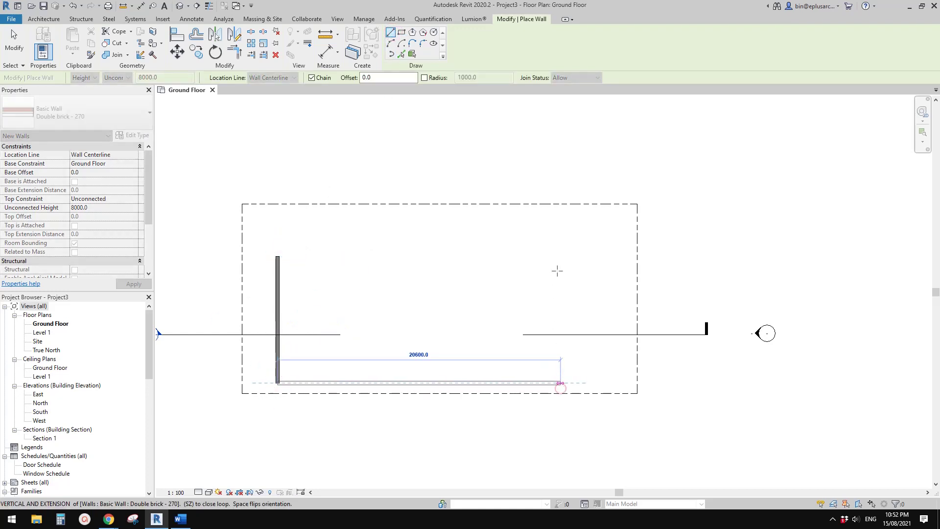
pyautogui.click(560, 383)
pyautogui.click(559, 244)
pyautogui.click(451, 243)
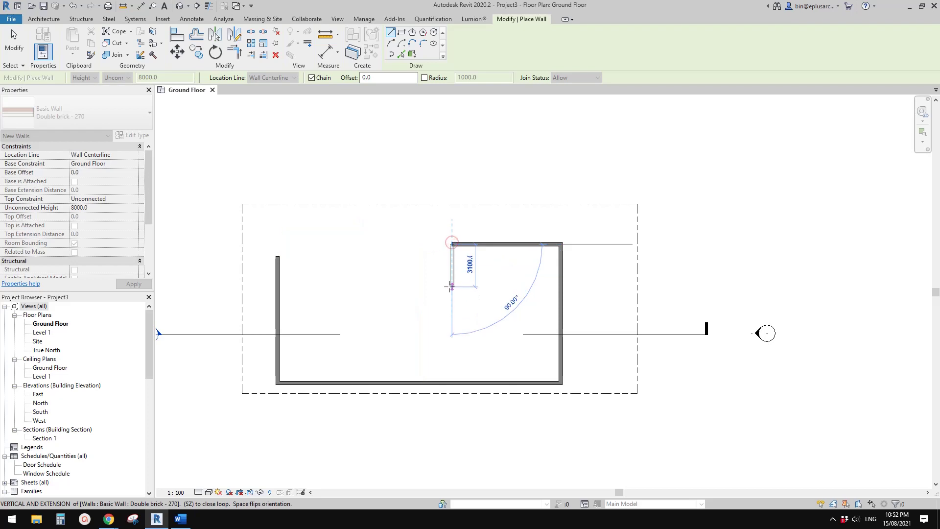
pyautogui.click(452, 286)
pyautogui.click(278, 286)
pyautogui.press('Escape')
pyautogui.press('Escape')
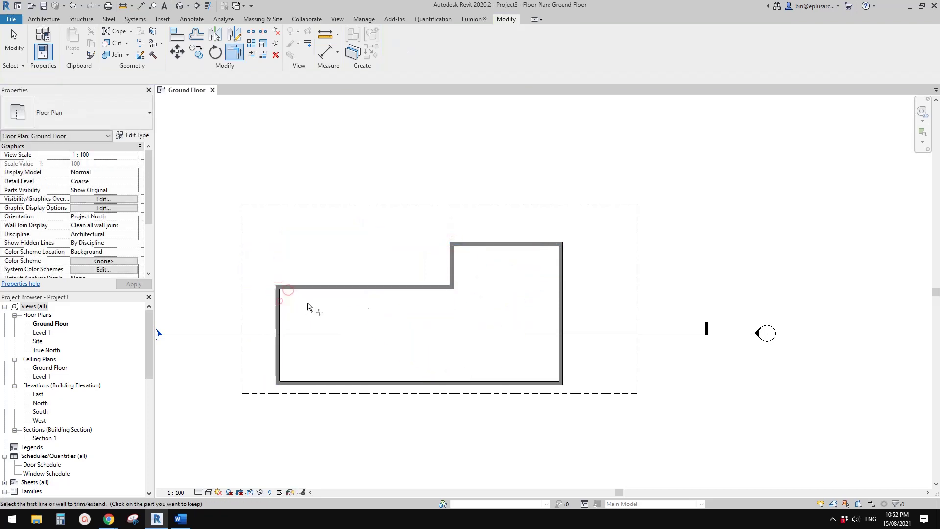
# Enlarge the building by moving both north-facing walls, the east wall and the west wall outward, and shift the south wall slightly inward.
pyautogui.moveTo(499, 244); pyautogui.dragTo(501, 224)
pyautogui.moveTo(560, 254); pyautogui.dragTo(578, 256)
pyautogui.moveTo(374, 286); pyautogui.dragTo(375, 270)
pyautogui.click(498, 226)
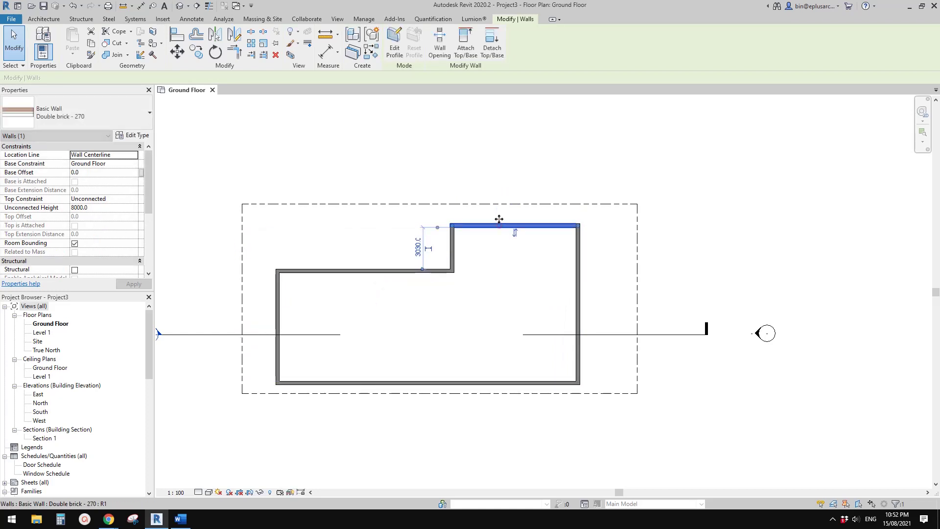
pyautogui.moveTo(277, 304); pyautogui.dragTo(264, 304)
pyautogui.click(420, 383)
pyautogui.moveTo(421, 377); pyautogui.dragTo(445, 370)
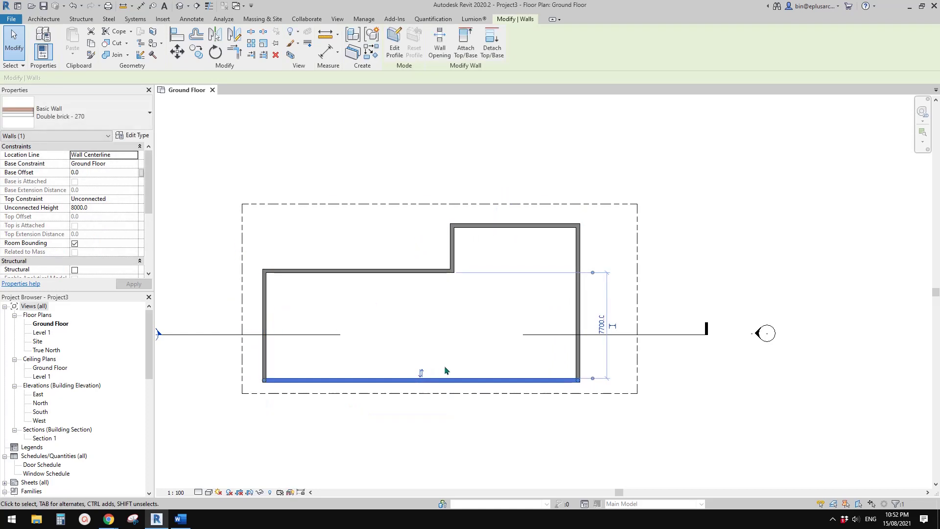
# Select the whole chain of connected building walls and flip their orientation so the exterior faces point outward.
pyautogui.click(386, 271)
pyautogui.click(263, 299)
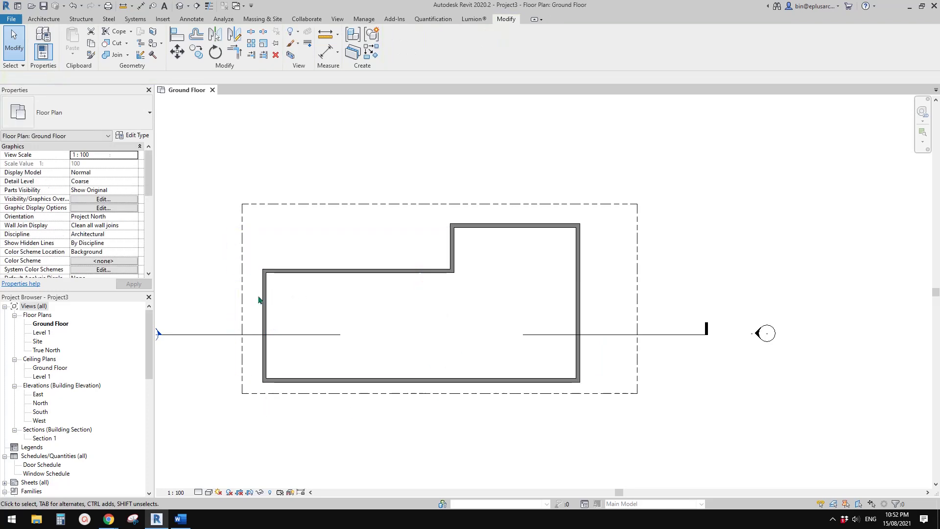
pyautogui.press('Escape')
pyautogui.press('Tab')
pyautogui.click(348, 269)
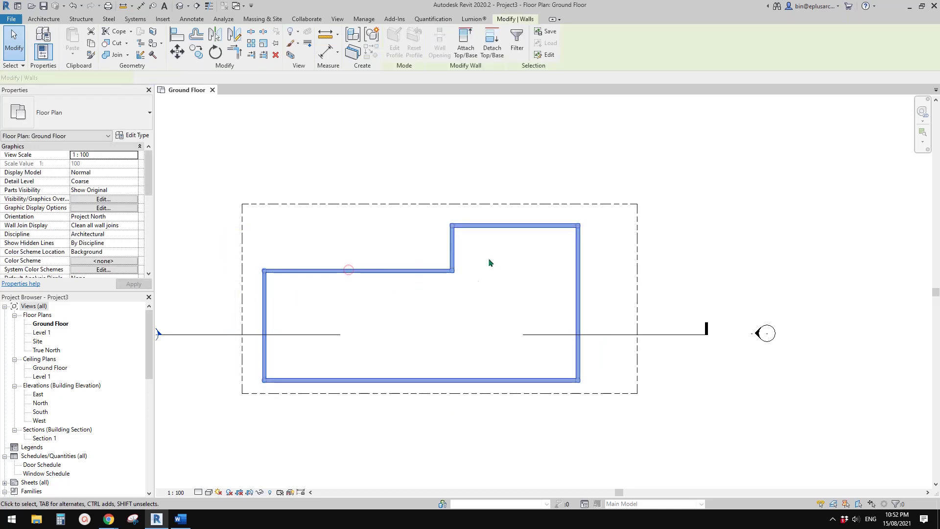
pyautogui.click(436, 290)
# Check the exterior-face orientation of the individual walls around the building outline.
pyautogui.click(410, 270)
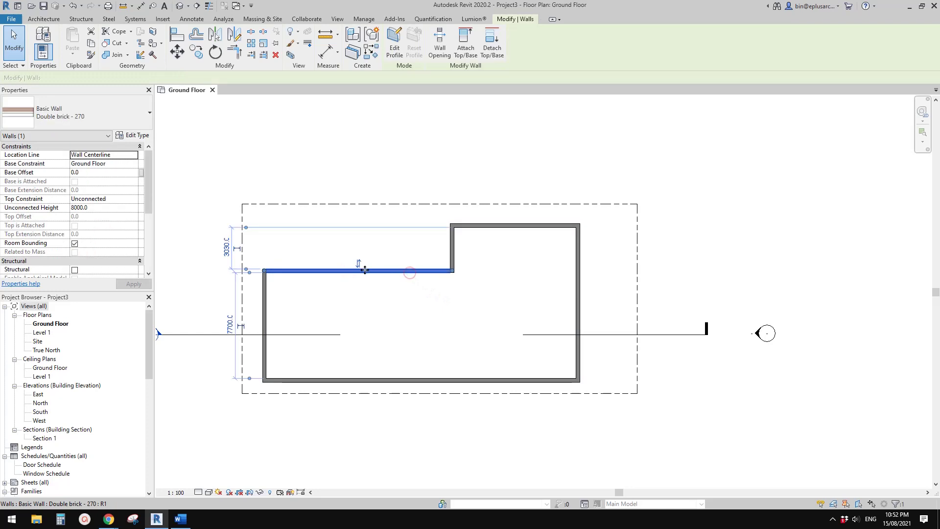
pyautogui.click(484, 226)
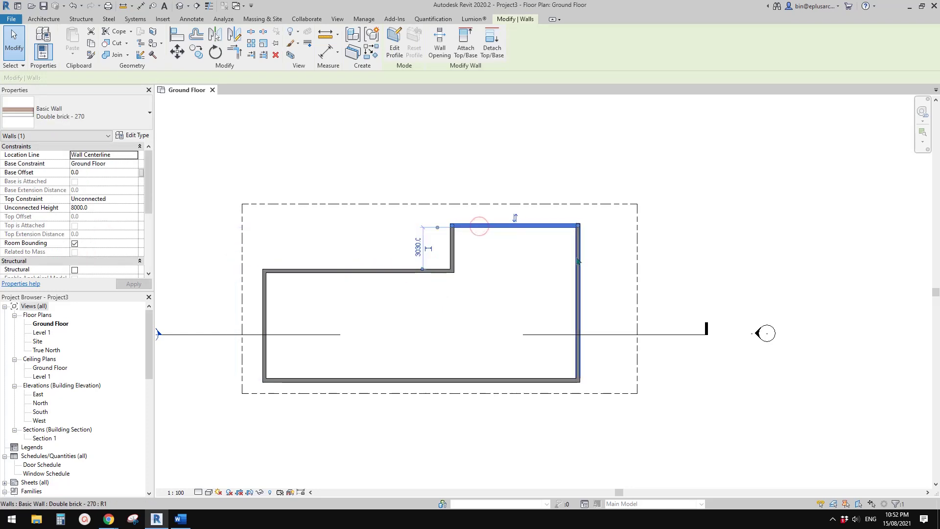
pyautogui.click(577, 289)
pyautogui.click(420, 379)
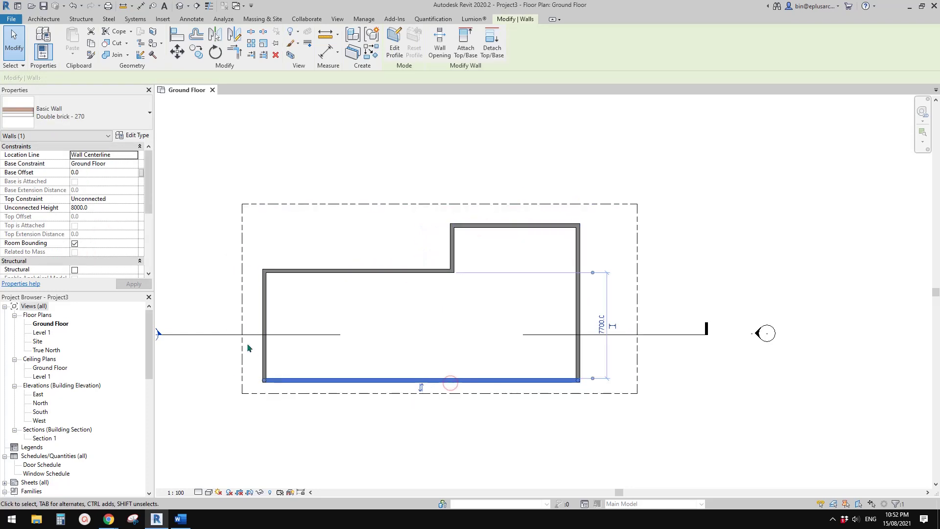
pyautogui.click(264, 346)
pyautogui.click(344, 314)
pyautogui.scroll(-1, 344, 314)
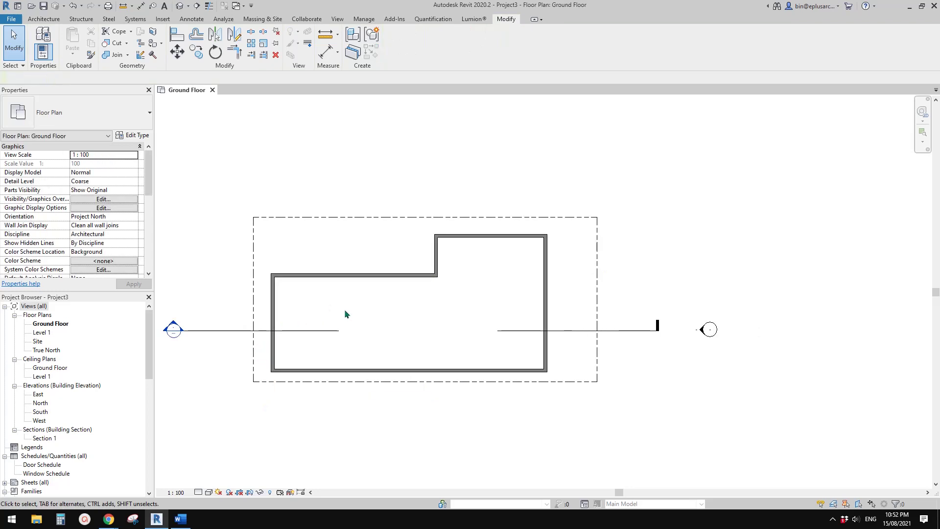
pyautogui.scroll(2, 345, 314)
pyautogui.moveTo(539, 296); pyautogui.dragTo(509, 302, button='middle')
pyautogui.moveTo(429, 254); pyautogui.dragTo(366, 271, button='middle')
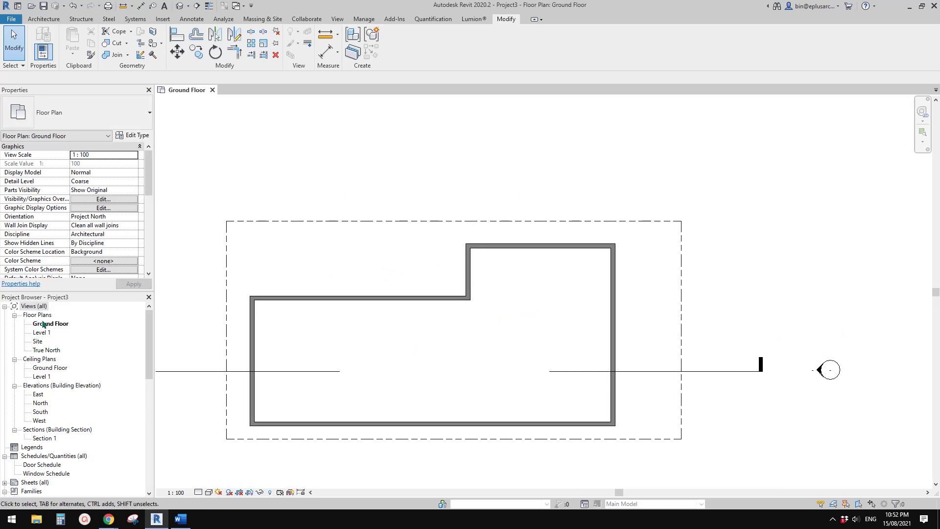
pyautogui.moveTo(370, 307); pyautogui.dragTo(380, 301, button='middle')
# Start creating a new area plan view.
pyautogui.click(44, 19)
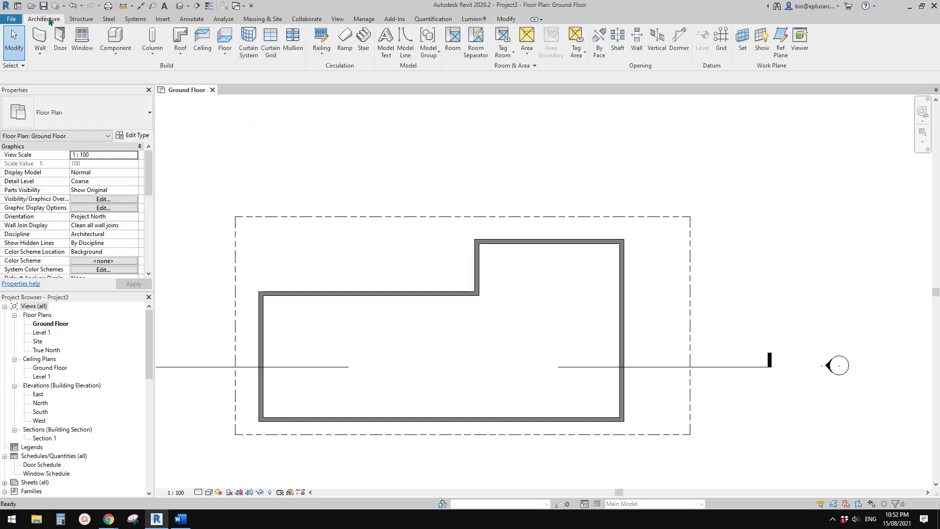
pyautogui.click(534, 48)
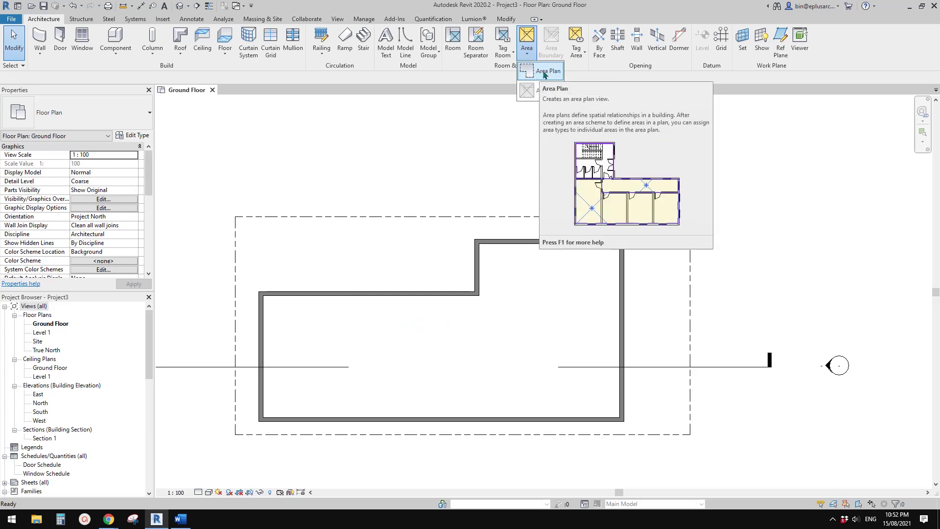
pyautogui.click(337, 19)
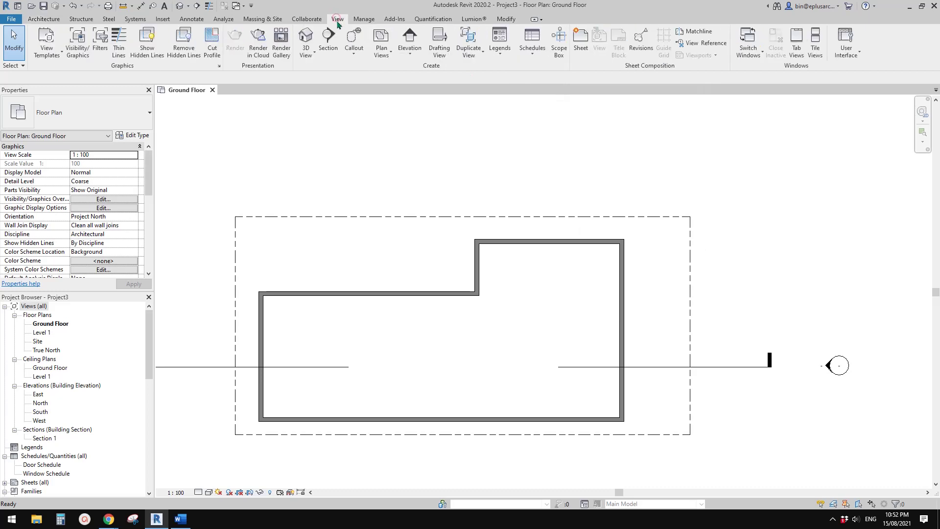
pyautogui.click(382, 53)
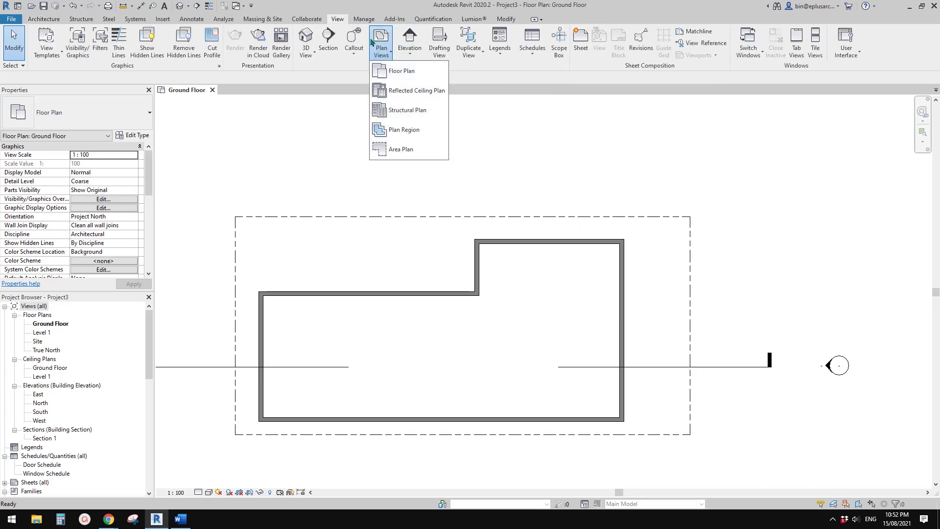
pyautogui.click(406, 150)
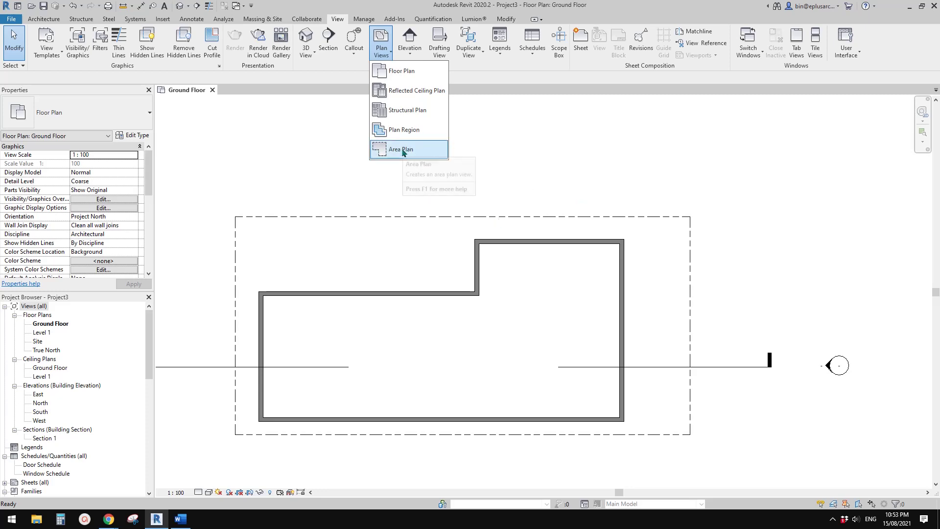
pyautogui.moveTo(706, 100)
pyautogui.mouseDown()
pyautogui.moveTo(679, 89)
pyautogui.moveTo(697, 89)
pyautogui.mouseUp()
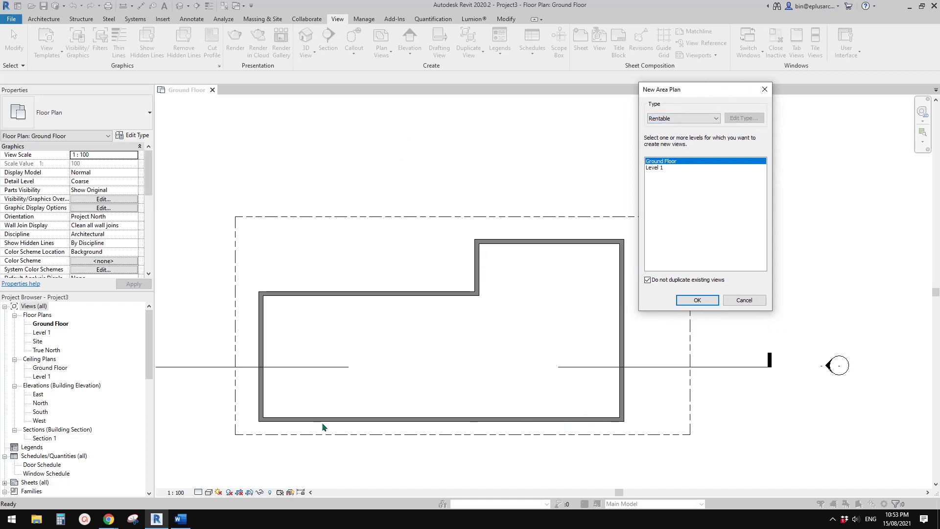
# Try the Gross Building and Rentable types for the new area plan.
pyautogui.click(696, 118)
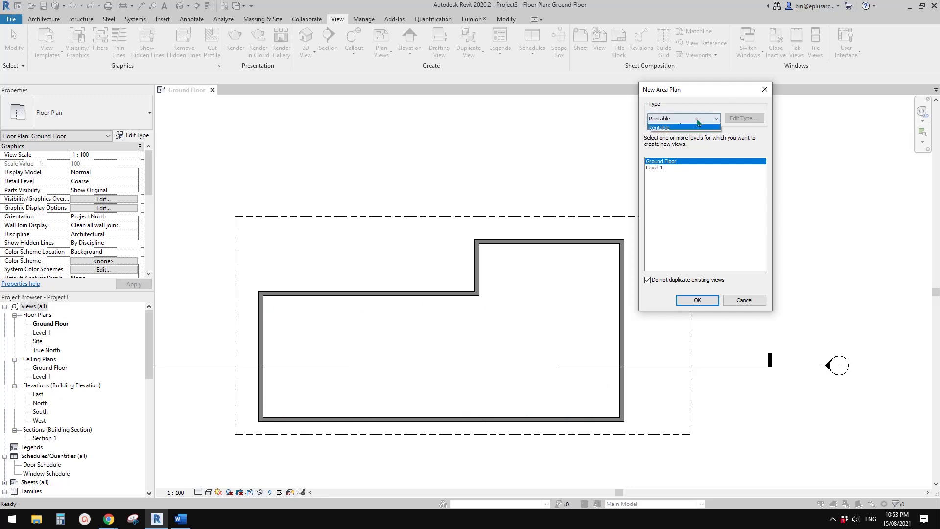
pyautogui.click(669, 127)
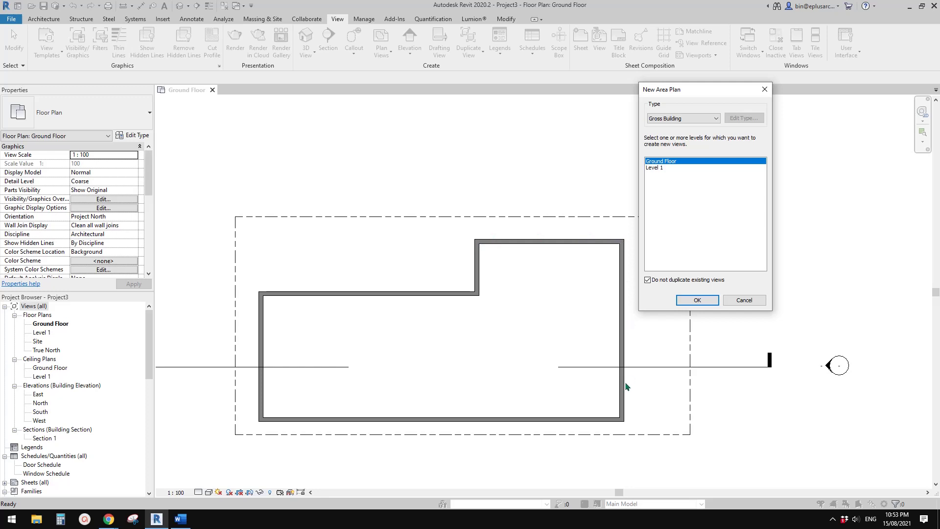
pyautogui.click(670, 118)
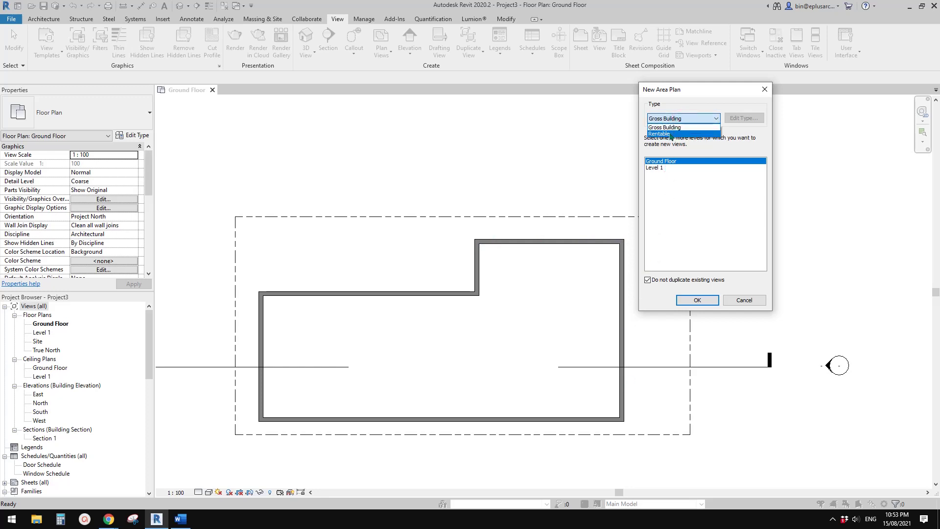
pyautogui.click(670, 134)
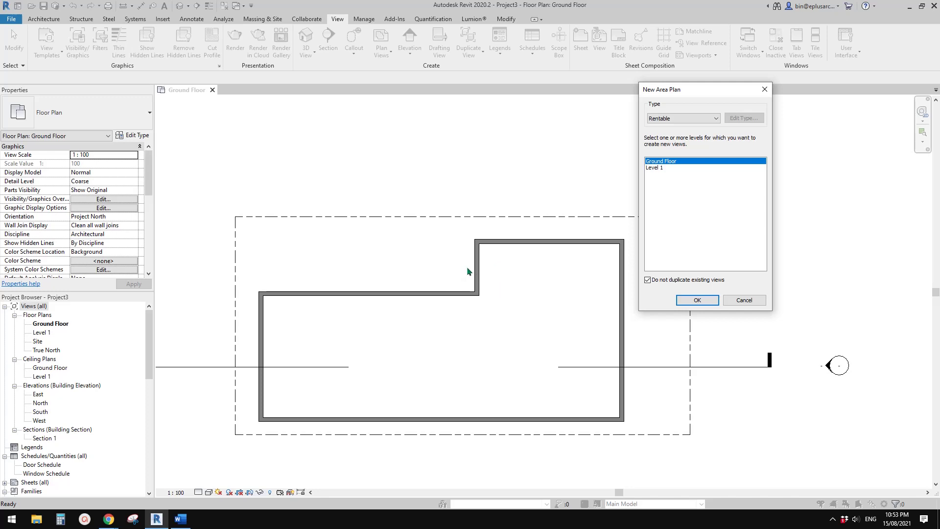
pyautogui.click(691, 120)
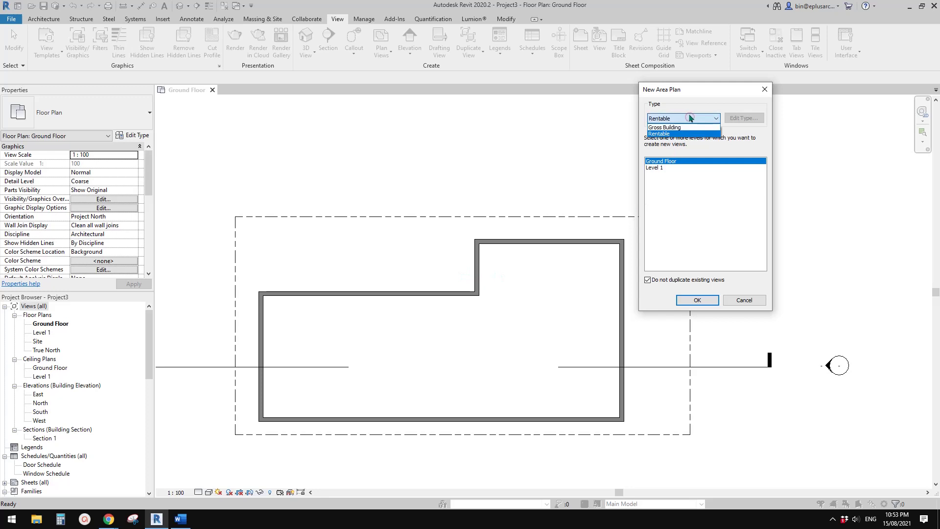
pyautogui.click(665, 134)
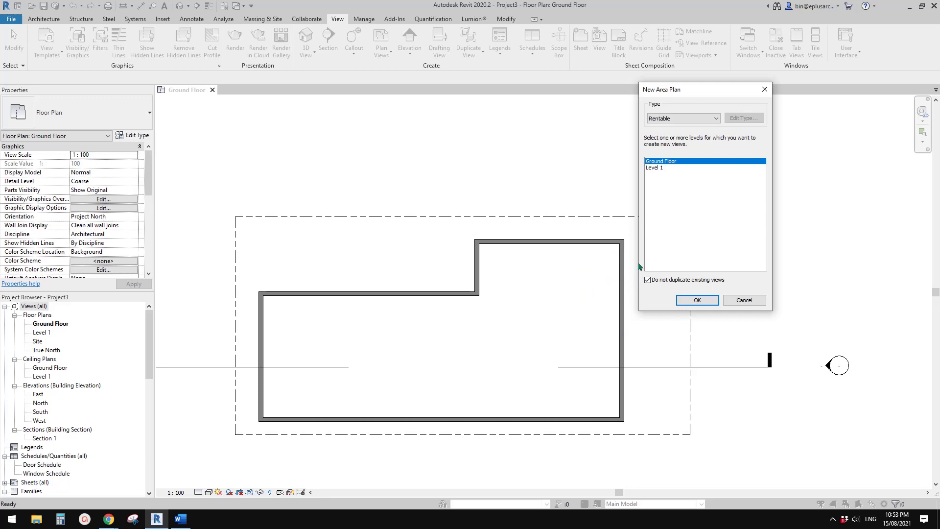
# Create a Gross Building area plan for the Ground Floor level, with area boundary lines generated automatically from the external walls.
pyautogui.click(687, 120)
pyautogui.click(667, 127)
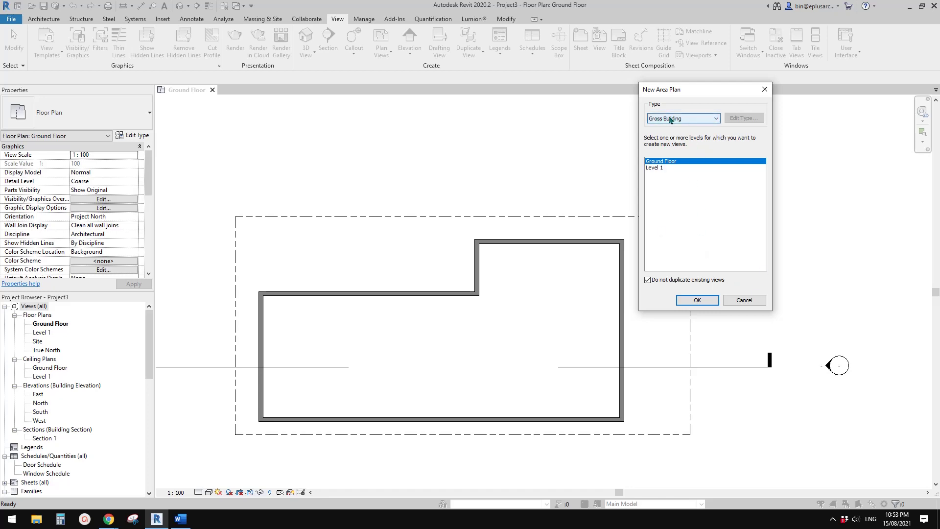
pyautogui.click(698, 301)
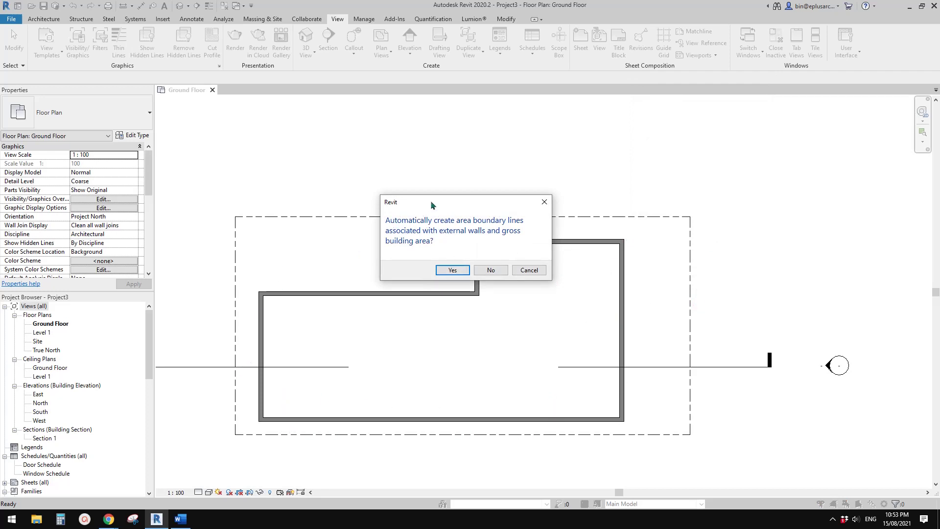
pyautogui.moveTo(432, 205); pyautogui.dragTo(465, 148)
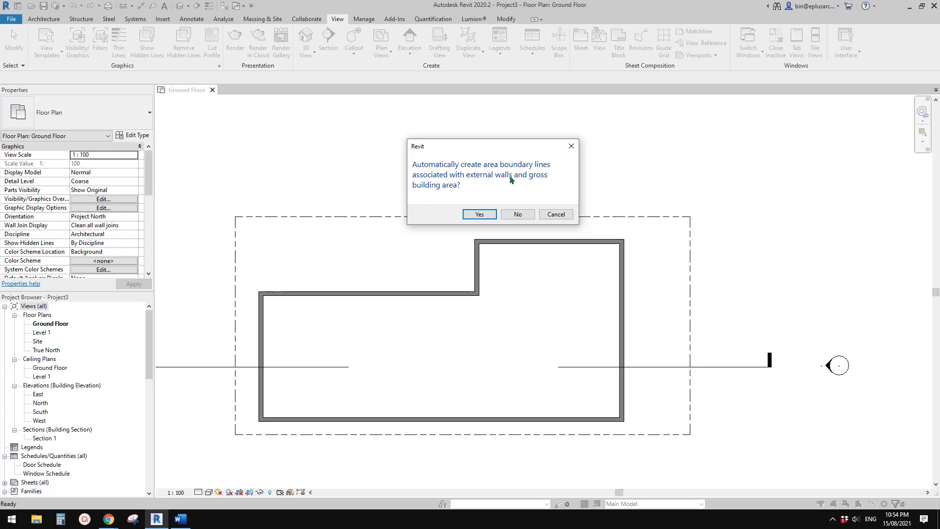
pyautogui.click(480, 215)
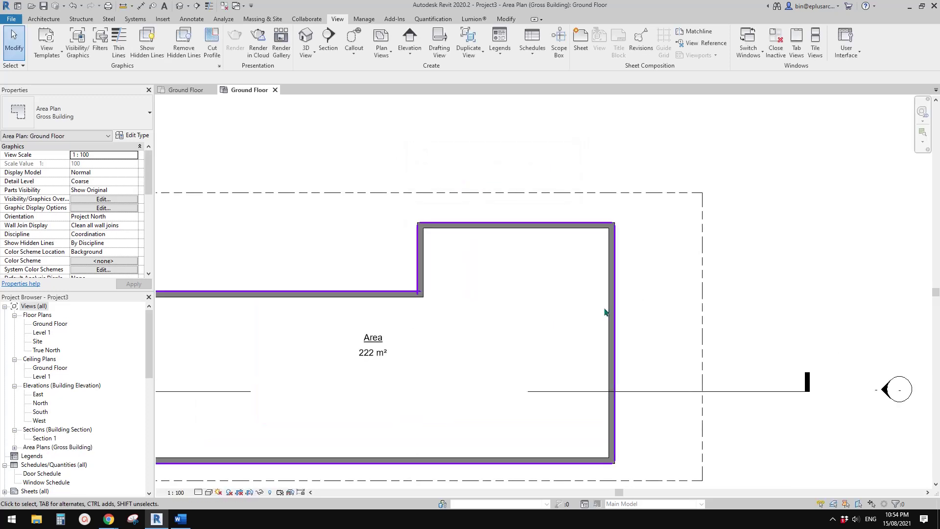
# Delete the area boundary line along the outside of the building's east wall.
pyautogui.moveTo(462, 300); pyautogui.dragTo(524, 275, button='middle')
pyautogui.scroll(2, 409, 263)
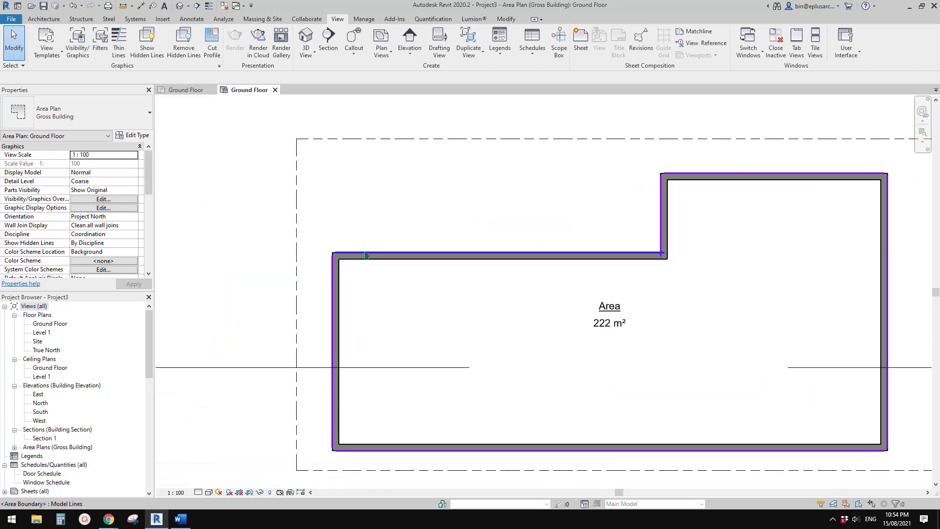
pyautogui.middleClick(400, 257)
pyautogui.middleClick(403, 275)
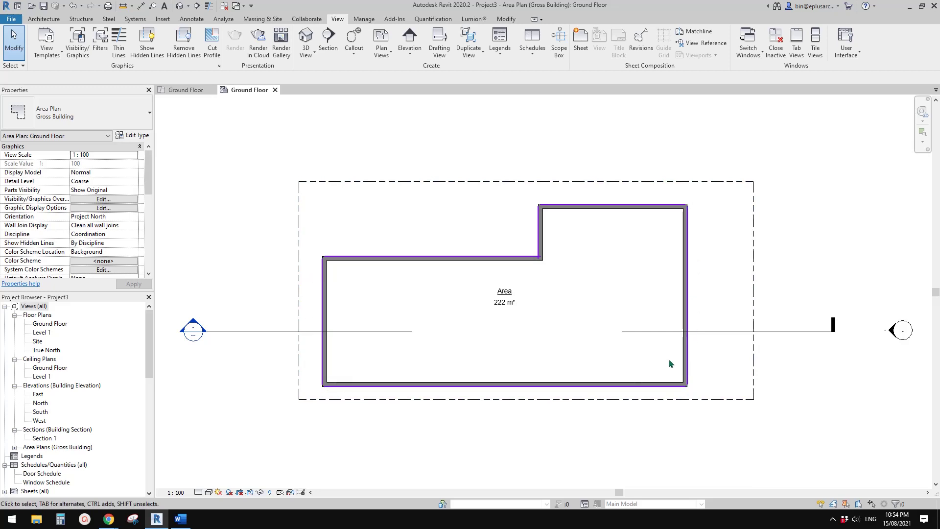
pyautogui.moveTo(697, 347); pyautogui.dragTo(692, 352, button='middle')
pyautogui.scroll(2, 692, 352)
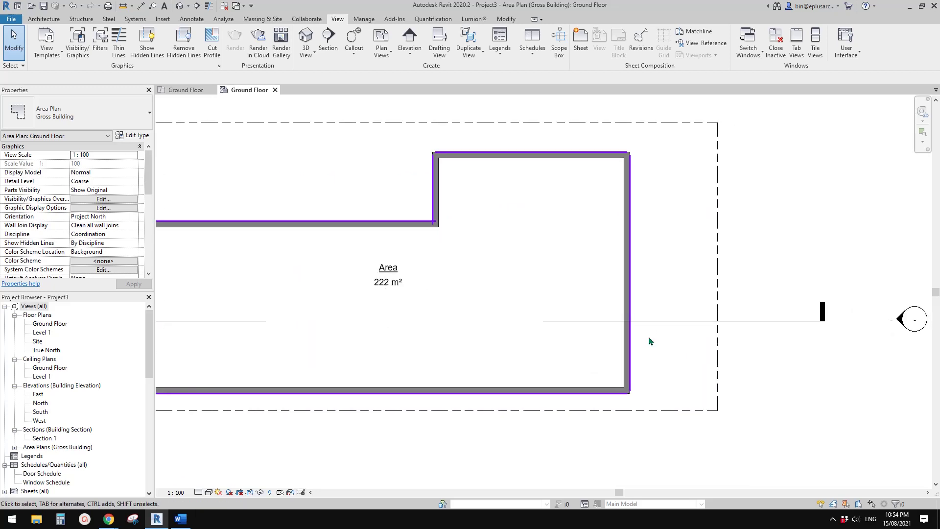
pyautogui.click(630, 258)
pyautogui.moveTo(651, 274); pyautogui.dragTo(587, 272, button='middle')
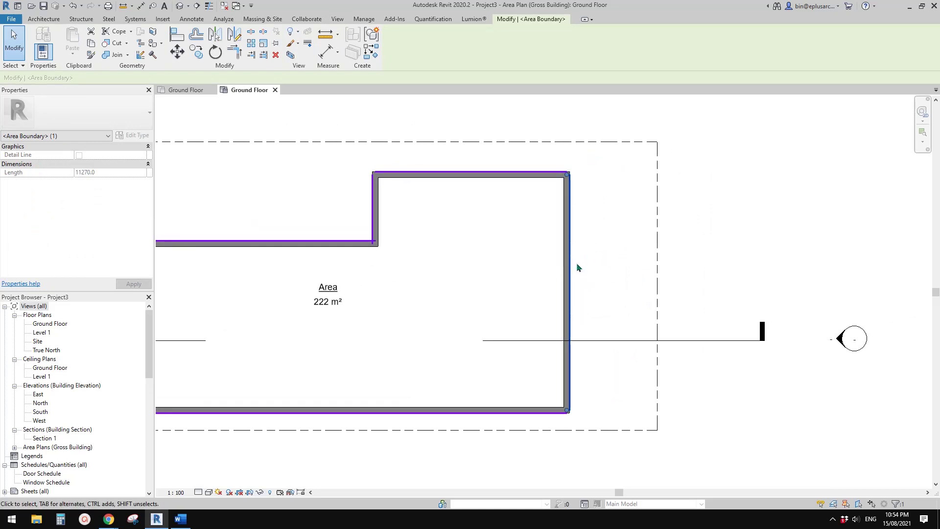
pyautogui.press('Delete')
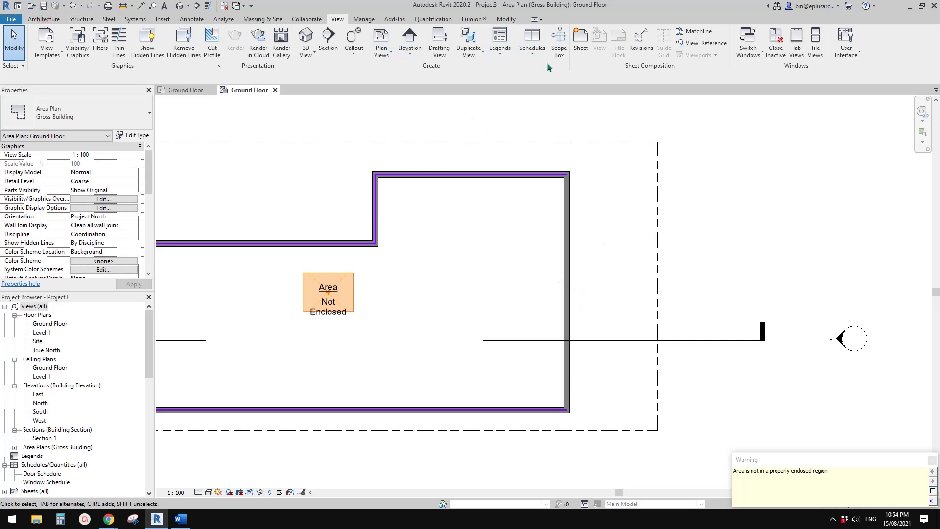
# Place an area boundary line along the building's east wall by picking the wall, with area rules applied.
pyautogui.click(43, 19)
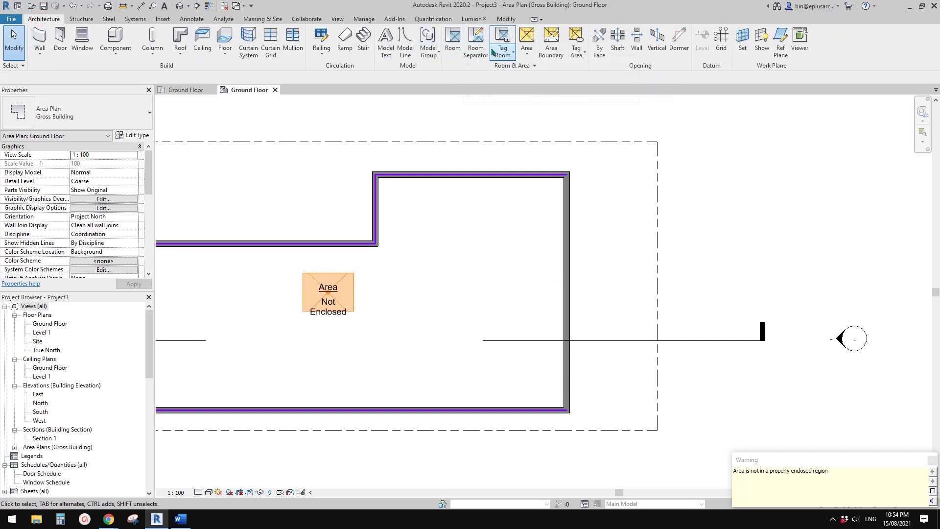
pyautogui.click(550, 42)
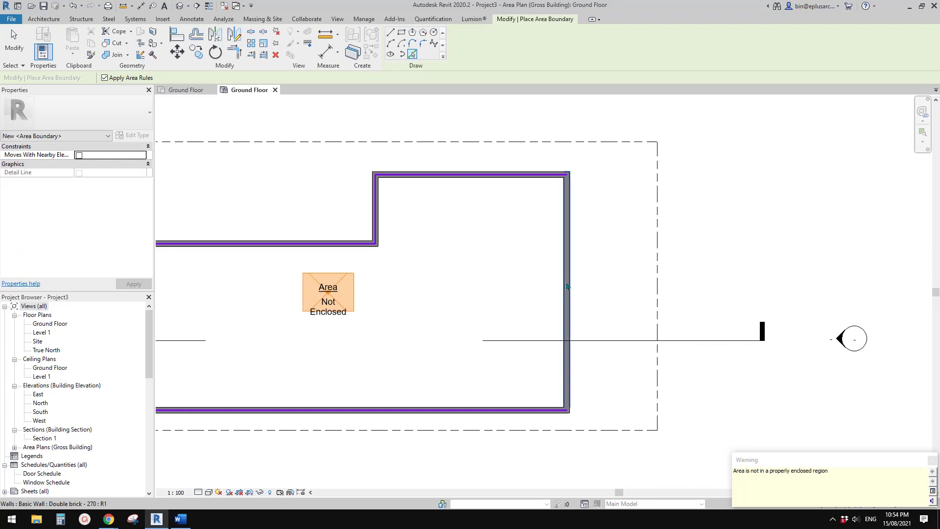
pyautogui.scroll(2, 569, 263)
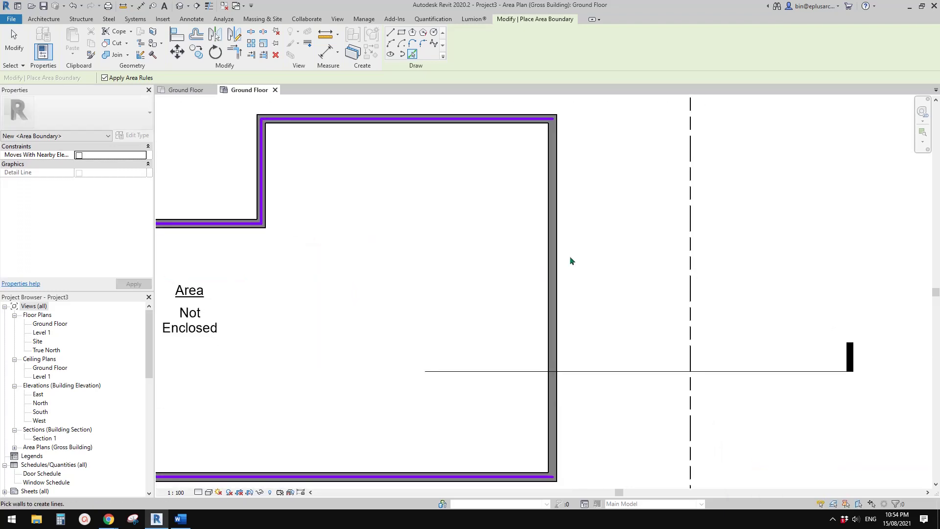
pyautogui.click(553, 302)
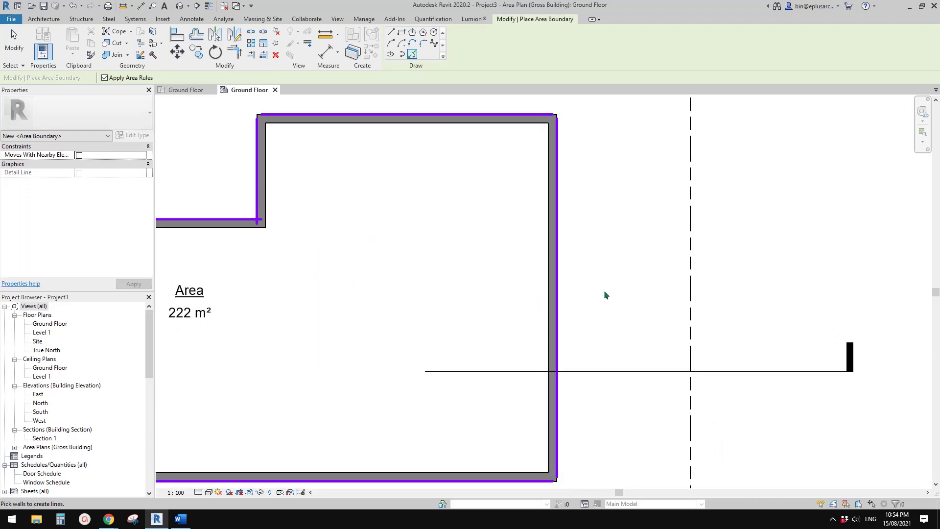
pyautogui.press('Escape')
pyautogui.click(556, 283)
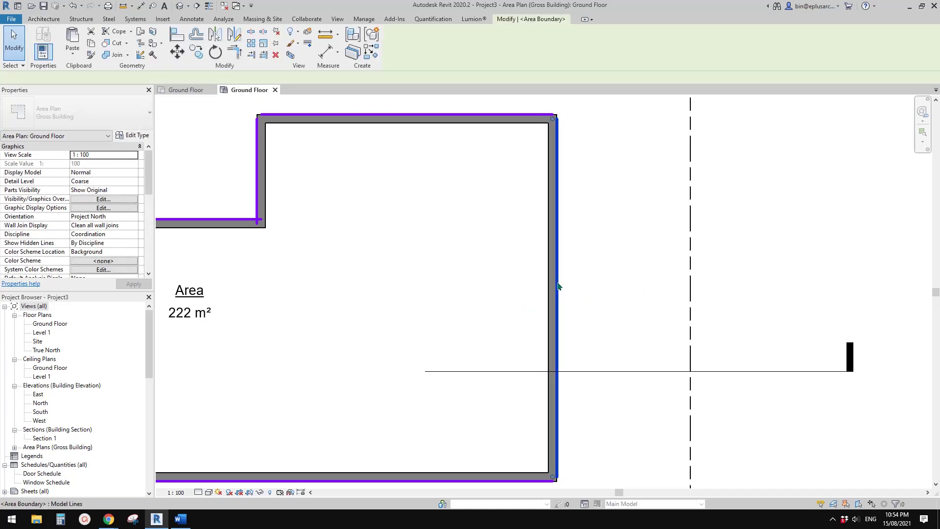
pyautogui.moveTo(561, 287); pyautogui.dragTo(611, 280, button='middle')
pyautogui.scroll(-1, 604, 289)
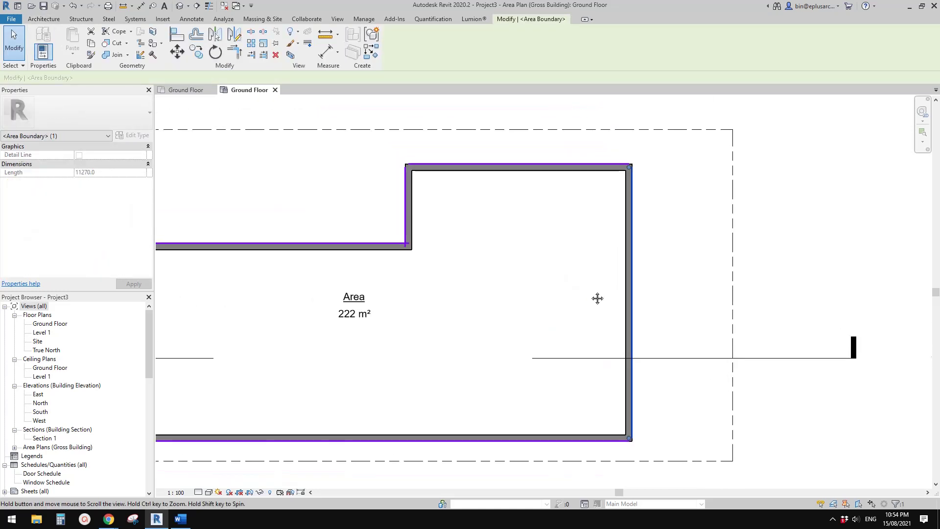
# Draw three chained area boundary lines enclosing a rectangle about 1600 mm wide outside the east wall, down to the building's southeast corner.
pyautogui.click(44, 19)
pyautogui.click(478, 34)
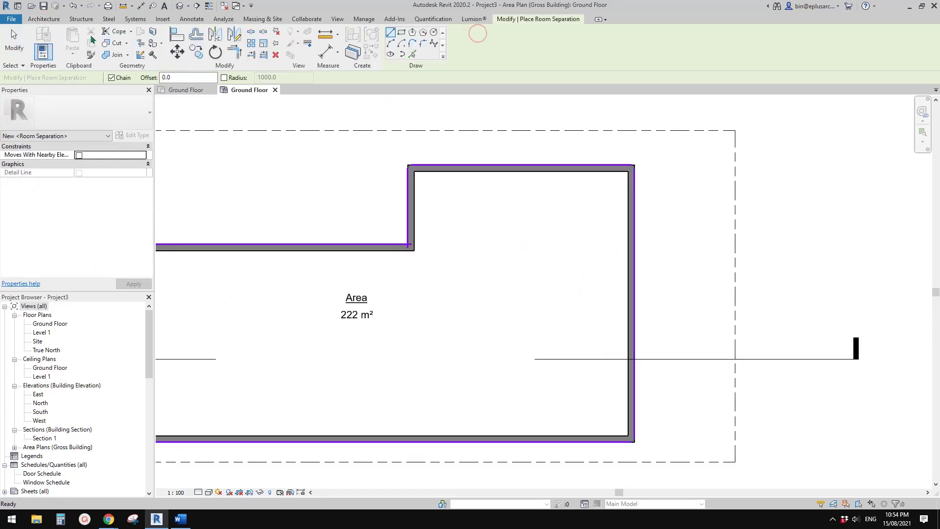
pyautogui.click(44, 19)
pyautogui.click(549, 34)
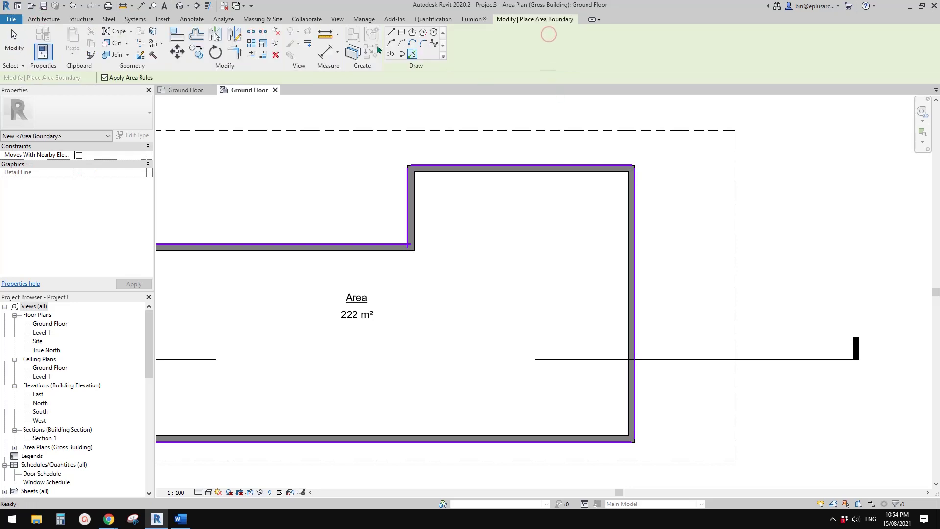
pyautogui.click(390, 33)
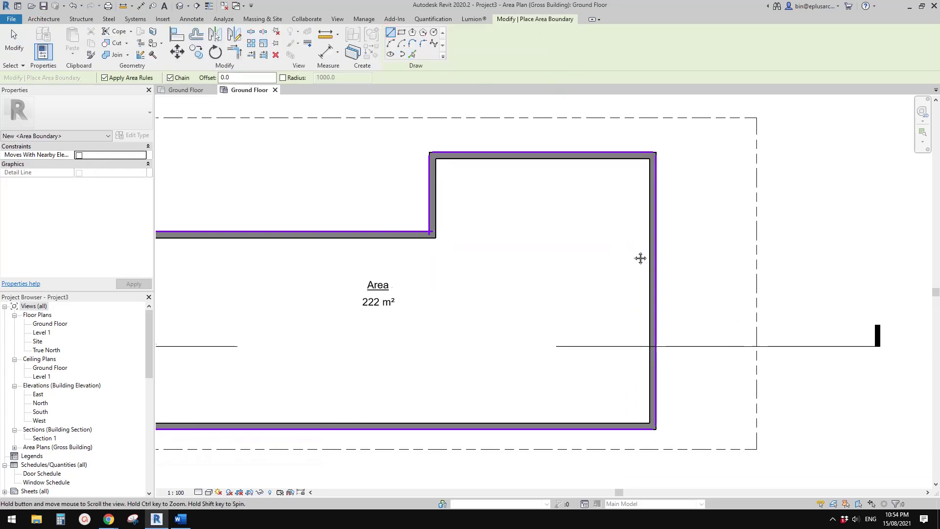
pyautogui.click(624, 287)
pyautogui.click(662, 288)
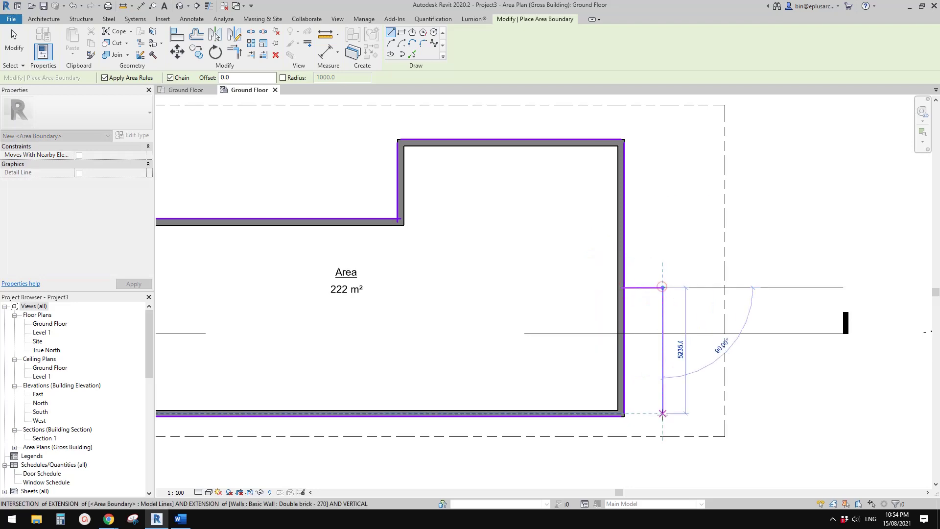
pyautogui.click(662, 417)
pyautogui.click(624, 418)
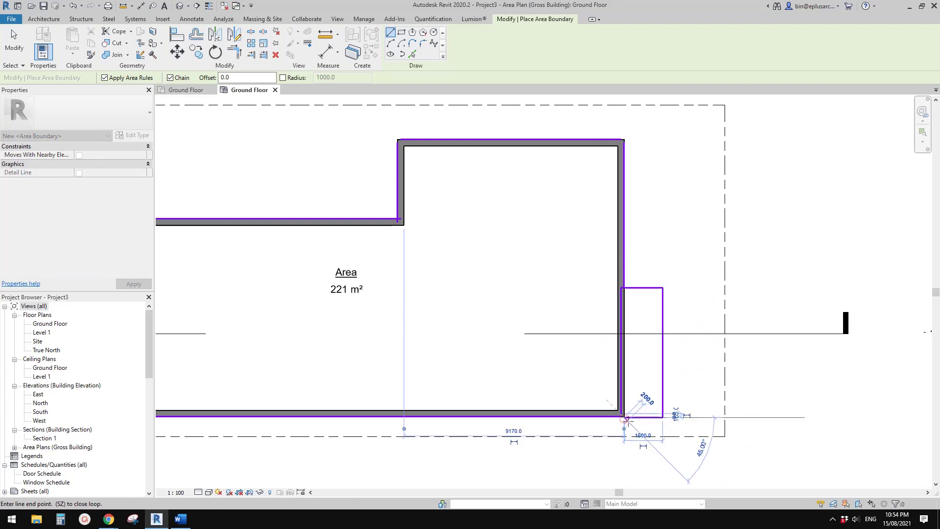
pyautogui.press('Escape')
pyautogui.press('Escape')
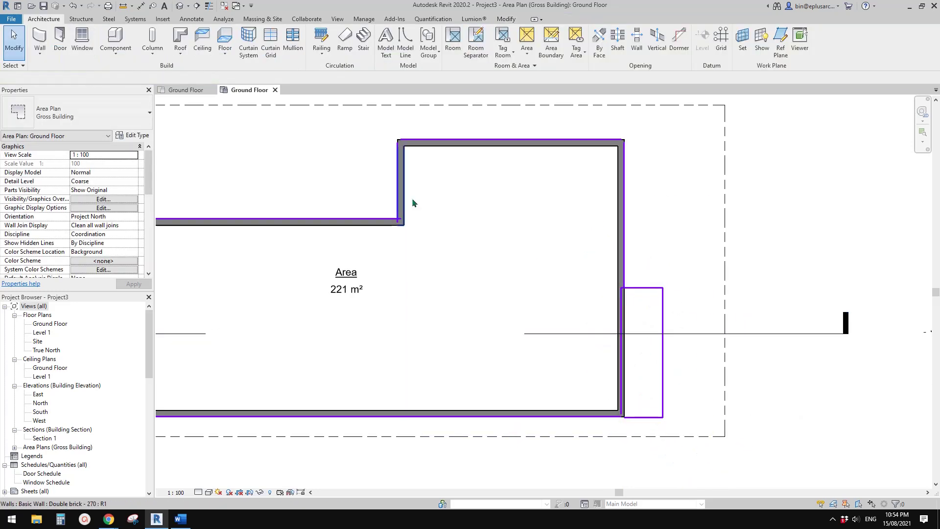
# Rename the area as Building in its tag.
pyautogui.scroll(2, 340, 272)
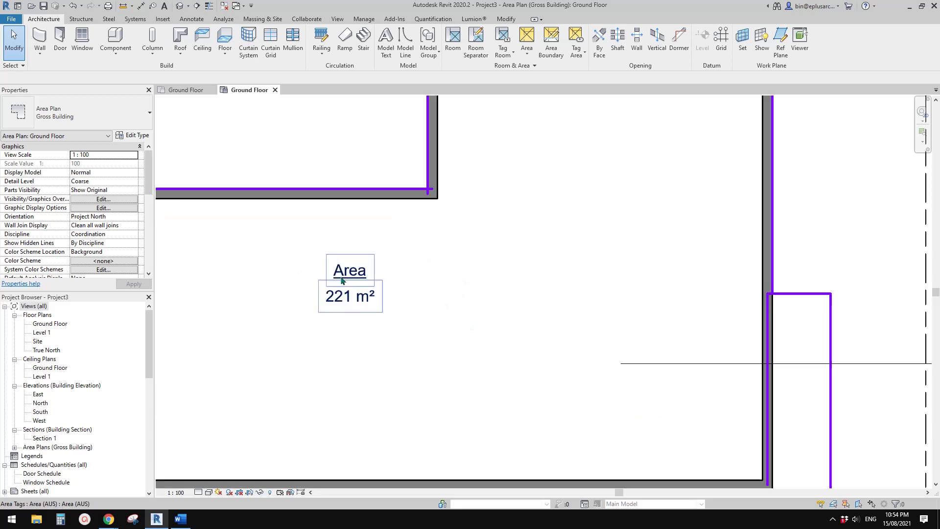
pyautogui.doubleClick(353, 273)
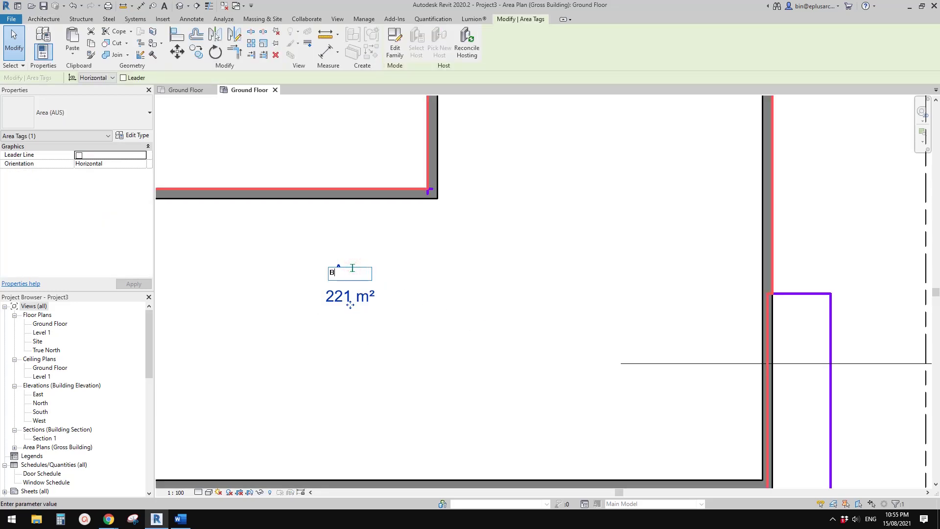
pyautogui.click(459, 319)
pyautogui.scroll(-3, 460, 313)
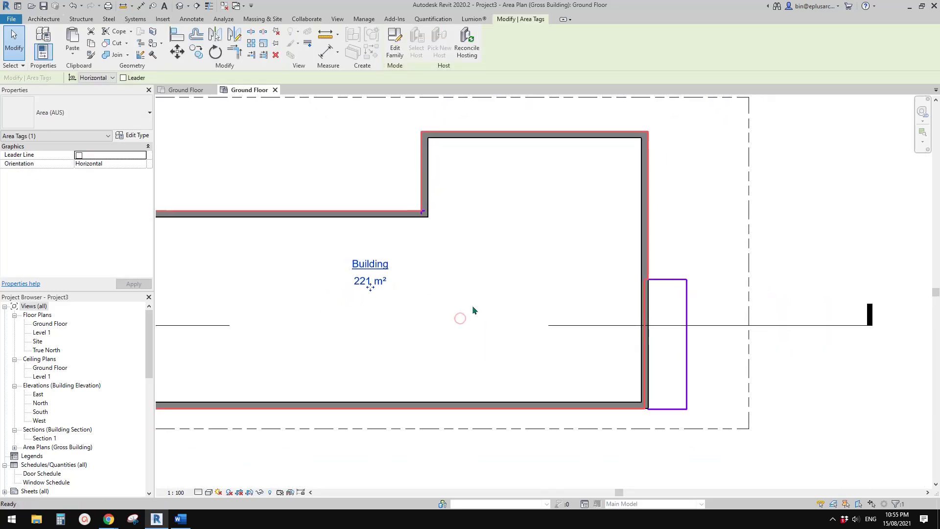
pyautogui.press('Escape')
# Split the east wall's area boundary line and delete its lower segment so the building area includes the rectangle outside the wall.
pyautogui.scroll(1, 676, 355)
pyautogui.press('s')
pyautogui.press('l')
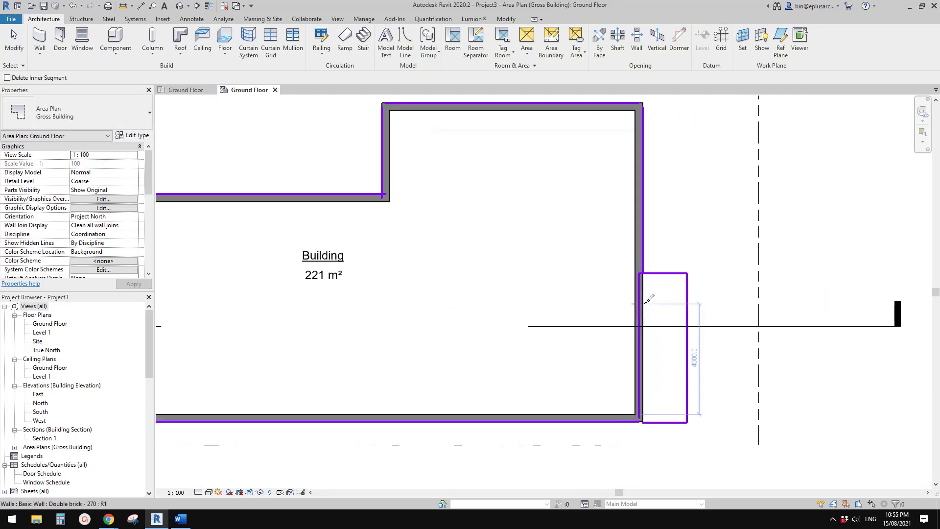
pyautogui.press('Escape')
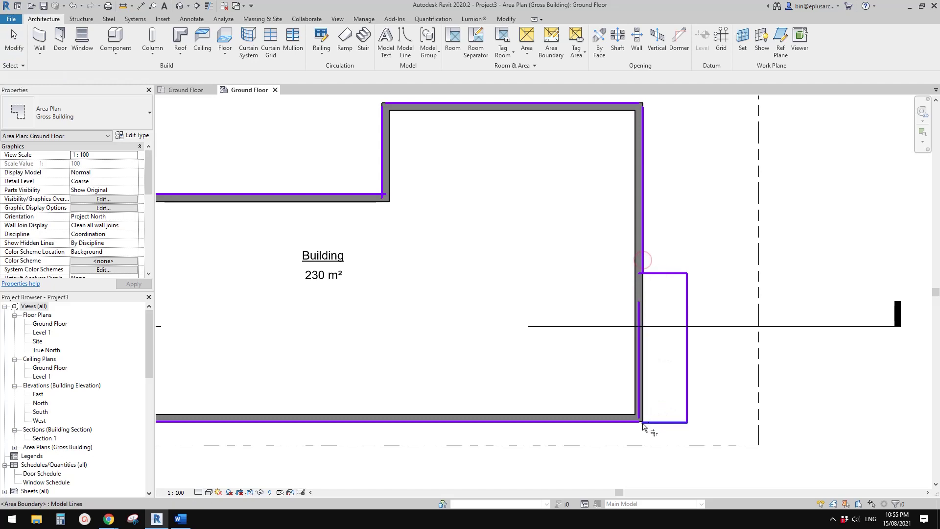
pyautogui.press('Escape')
pyautogui.click(638, 335)
pyautogui.press('Delete')
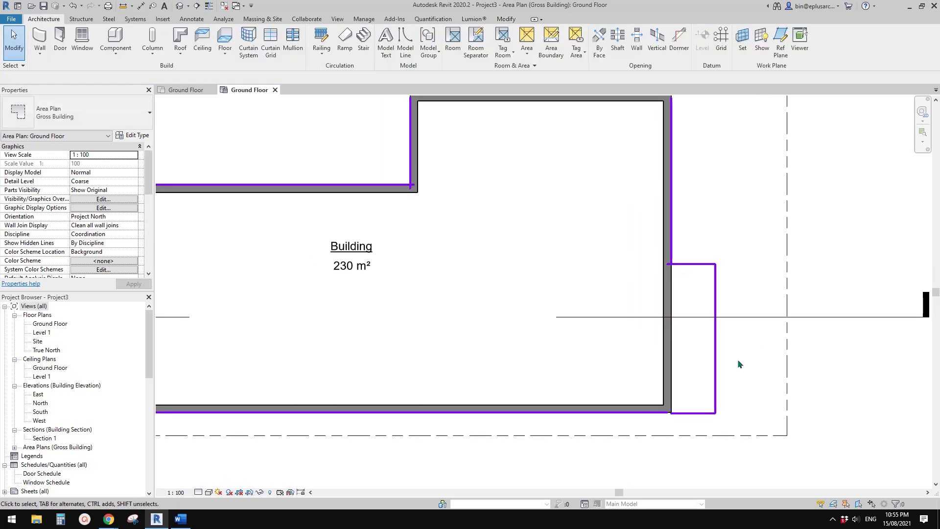
# Examine the area boundary lines around the building's walls and the east extension for a closed loop.
pyautogui.scroll(5, 642, 274)
pyautogui.scroll(-3, 618, 261)
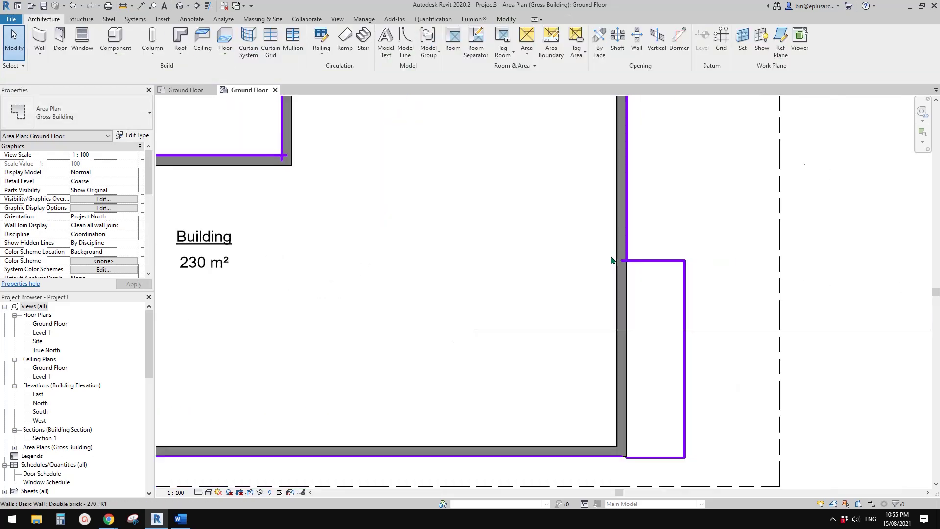
pyautogui.moveTo(614, 260); pyautogui.dragTo(604, 399, button='middle')
pyautogui.moveTo(575, 170); pyautogui.dragTo(689, 197, button='middle')
pyautogui.moveTo(395, 327); pyautogui.dragTo(604, 299, button='middle')
pyautogui.scroll(4, 603, 299)
pyautogui.scroll(-4, 577, 314)
pyautogui.moveTo(434, 429); pyautogui.dragTo(457, 353, button='middle')
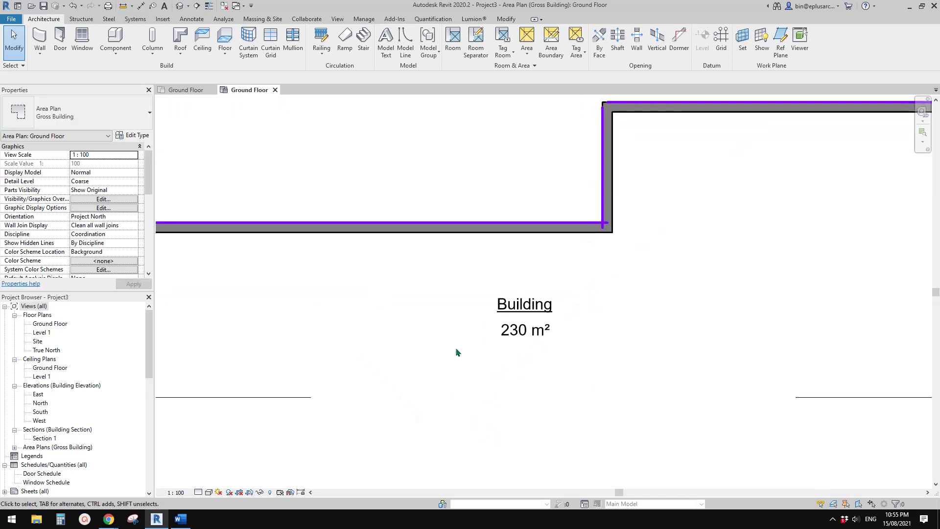
pyautogui.moveTo(293, 294); pyautogui.dragTo(553, 281, button='middle')
pyautogui.scroll(-4, 553, 281)
pyautogui.moveTo(778, 372); pyautogui.dragTo(629, 357, button='middle')
pyautogui.moveTo(705, 257); pyautogui.dragTo(639, 280, button='middle')
pyautogui.scroll(3, 681, 400)
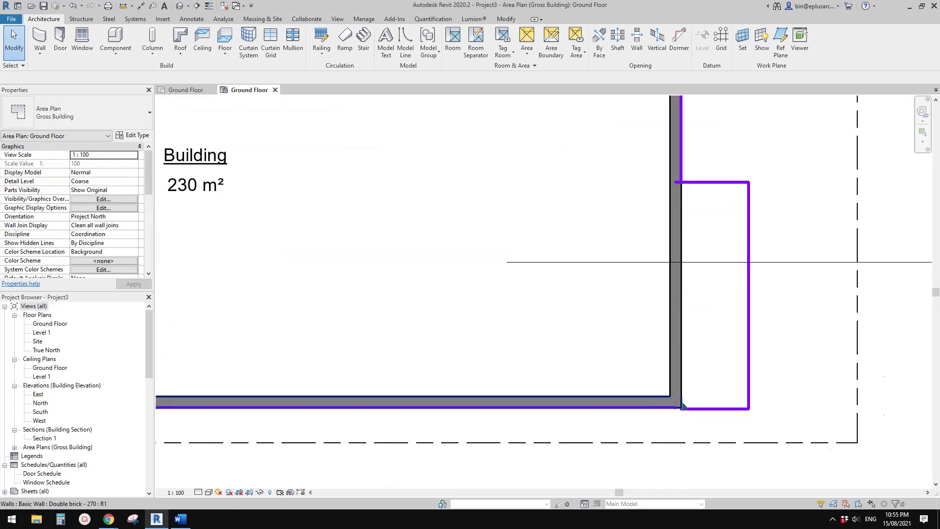
pyautogui.scroll(1, 682, 400)
pyautogui.scroll(-3, 725, 392)
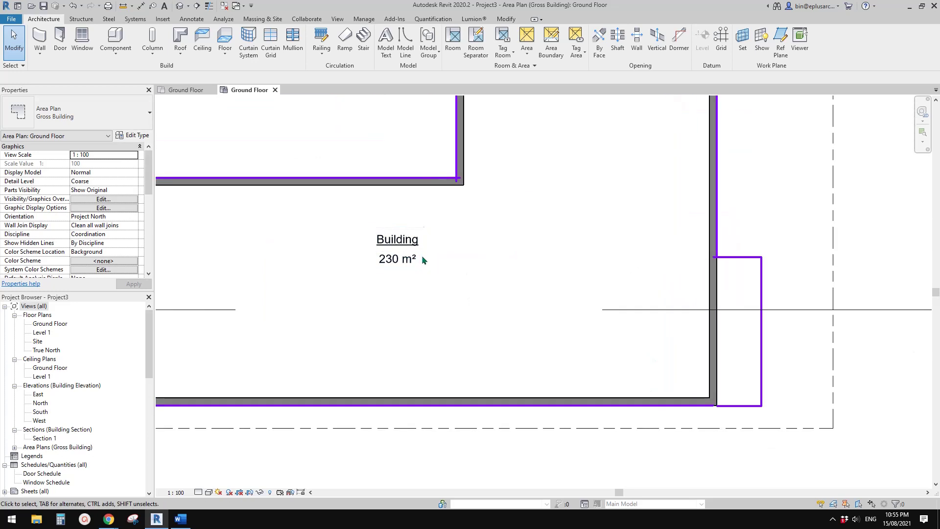
pyautogui.scroll(-3, 403, 266)
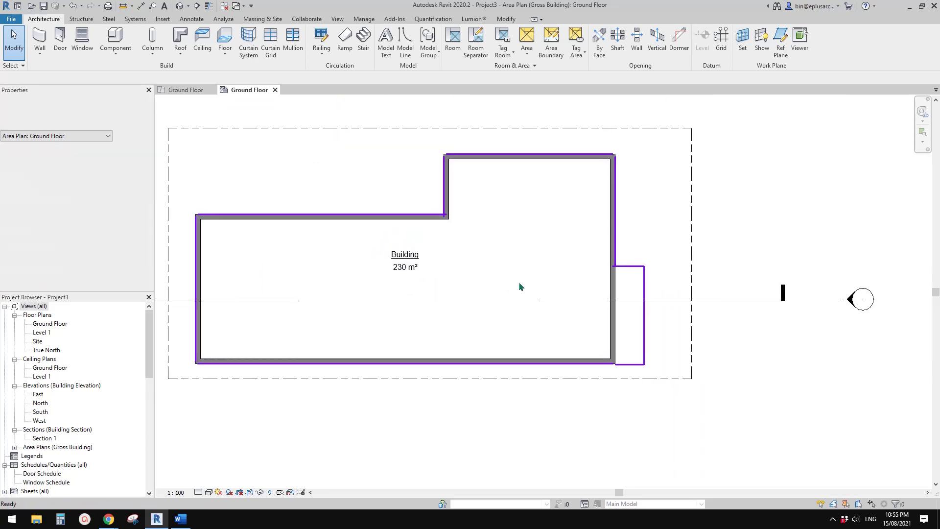
# Move the east extension's north boundary line further south and trim it with the east wall's boundary line.
pyautogui.click(631, 267)
pyautogui.moveTo(632, 266)
pyautogui.mouseDown()
pyautogui.moveTo(630, 245)
pyautogui.moveTo(628, 283)
pyautogui.mouseUp()
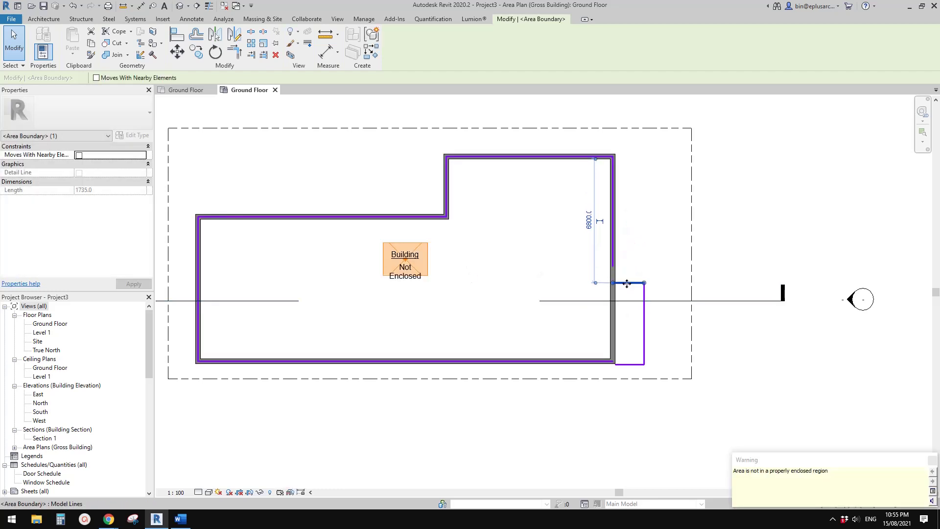
pyautogui.click(682, 285)
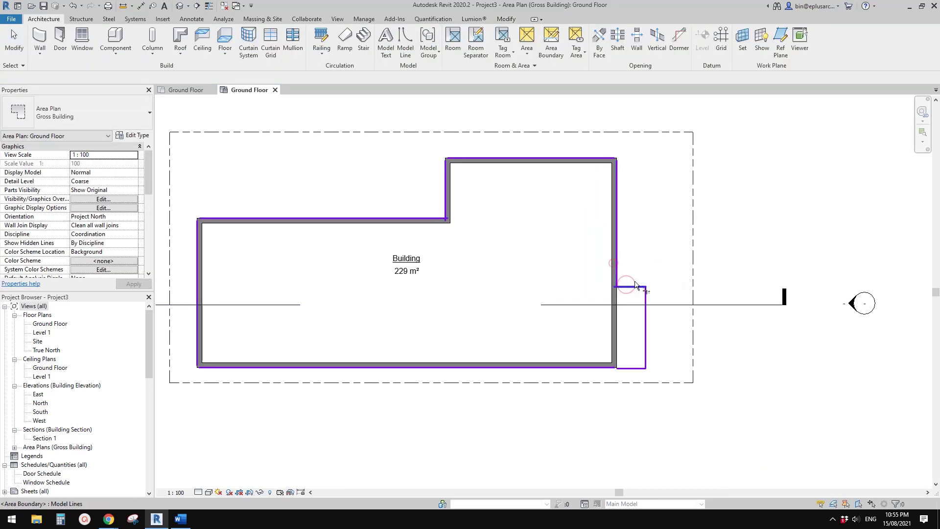
pyautogui.press('Escape')
# Move the east extension's north boundary line northward and trim it with the east wall's boundary line.
pyautogui.moveTo(630, 286); pyautogui.dragTo(634, 258)
pyautogui.press('t')
pyautogui.press('r')
pyautogui.click(617, 242)
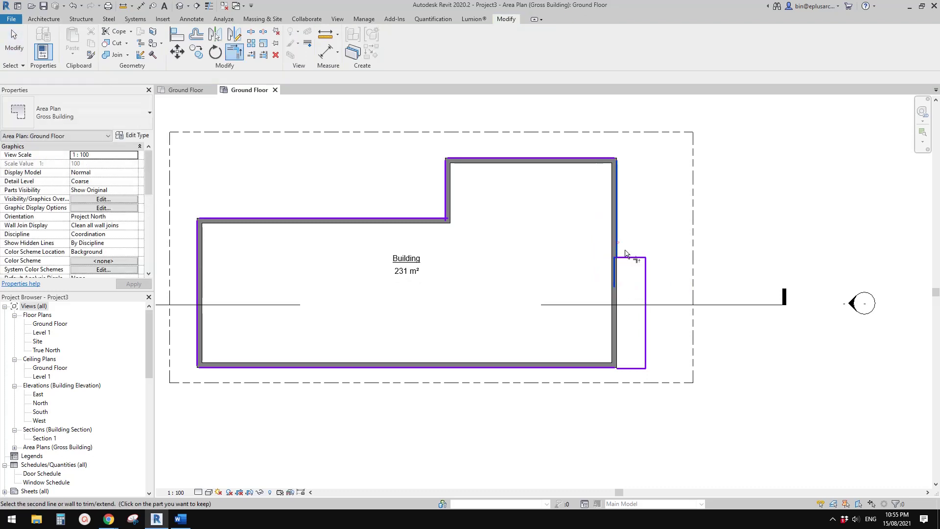
pyautogui.click(631, 258)
pyautogui.press('Escape')
# Select the Building area to examine its extent and properties.
pyautogui.moveTo(548, 272)
pyautogui.mouseDown(button='middle')
pyautogui.moveTo(556, 235)
pyautogui.moveTo(535, 275)
pyautogui.moveTo(539, 288)
pyautogui.moveTo(562, 263)
pyautogui.moveTo(554, 270)
pyautogui.mouseUp(button='middle')
pyautogui.scroll(2, 548, 248)
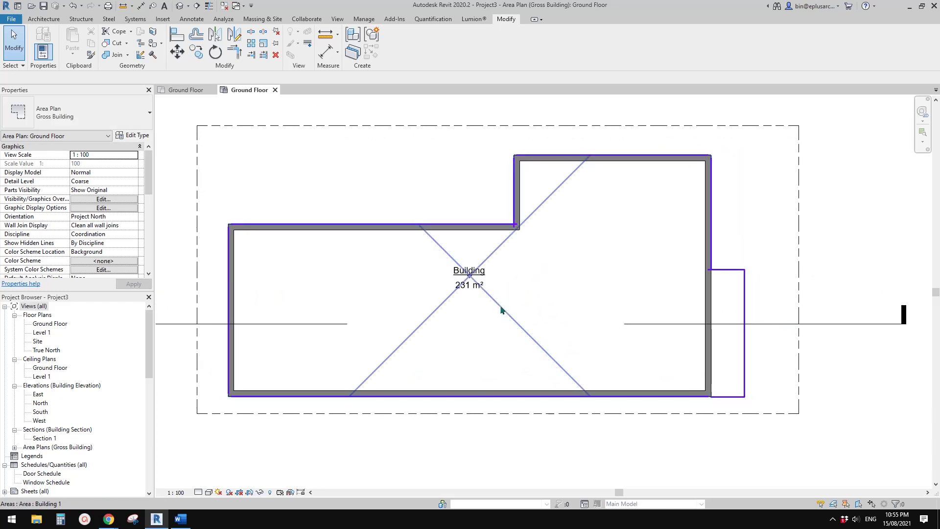
pyautogui.click(500, 309)
pyautogui.press('Escape')
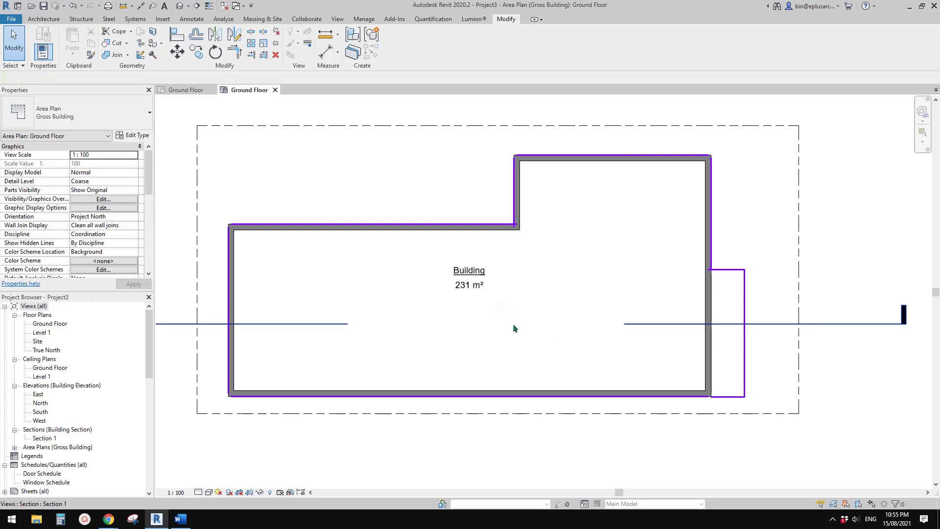
pyautogui.click(490, 297)
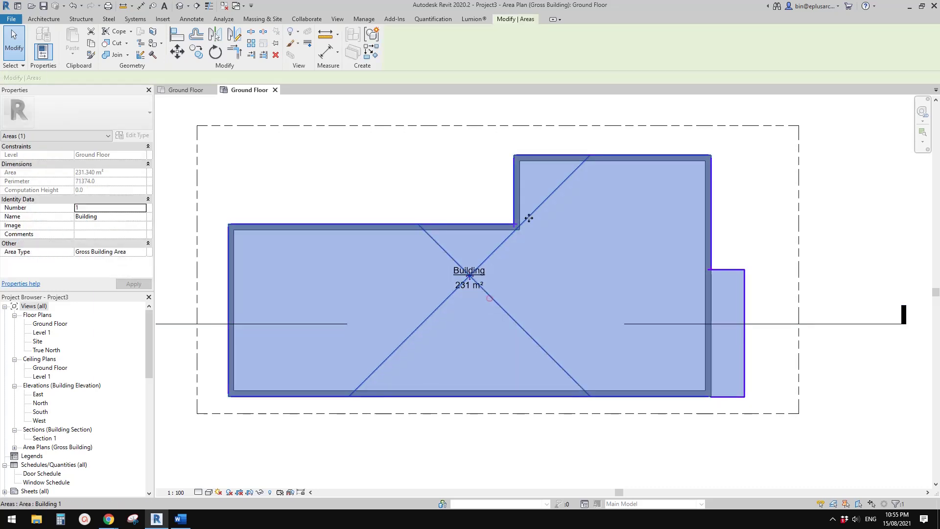
pyautogui.press('Escape')
# Turn on Interior Fill and Reference for Areas in the area plan's visibility overrides, and select the Building area.
pyautogui.press('v')
pyautogui.press('g')
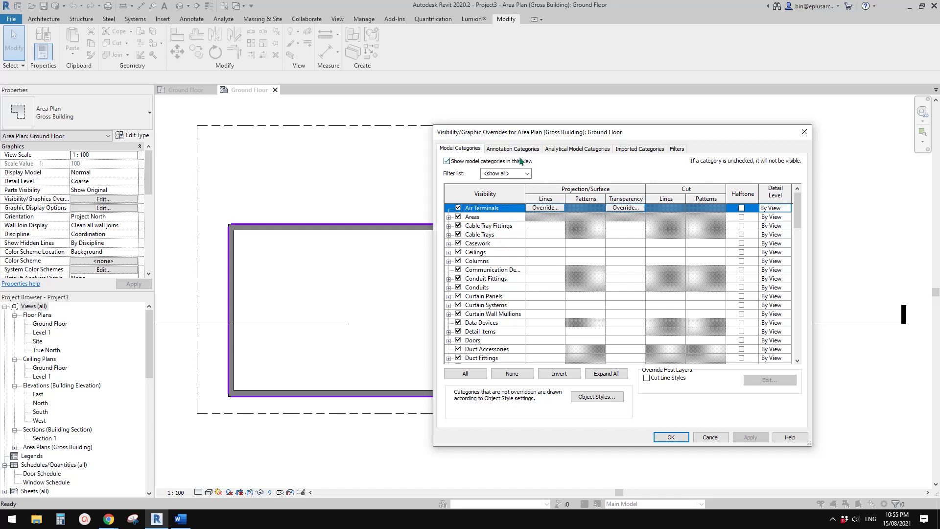
pyautogui.click(482, 252)
pyautogui.click(468, 219)
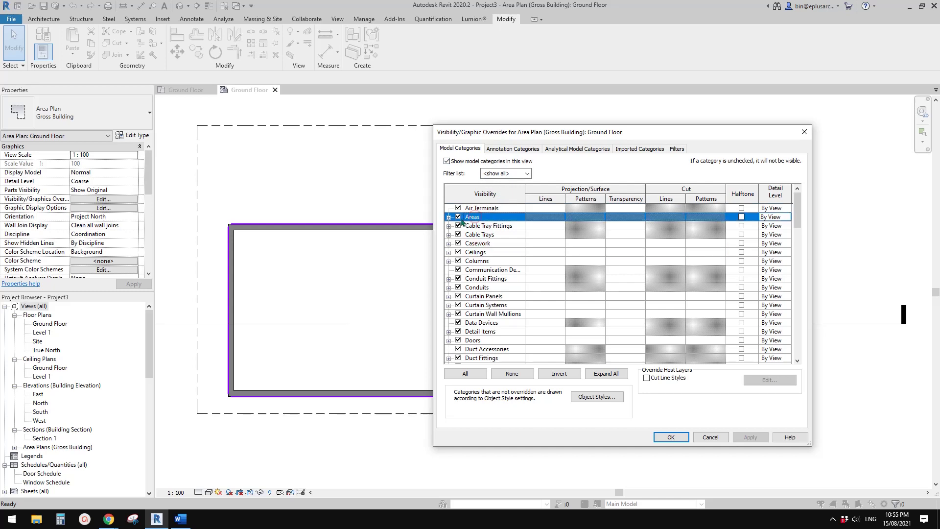
pyautogui.click(449, 217)
pyautogui.click(469, 234)
pyautogui.click(469, 243)
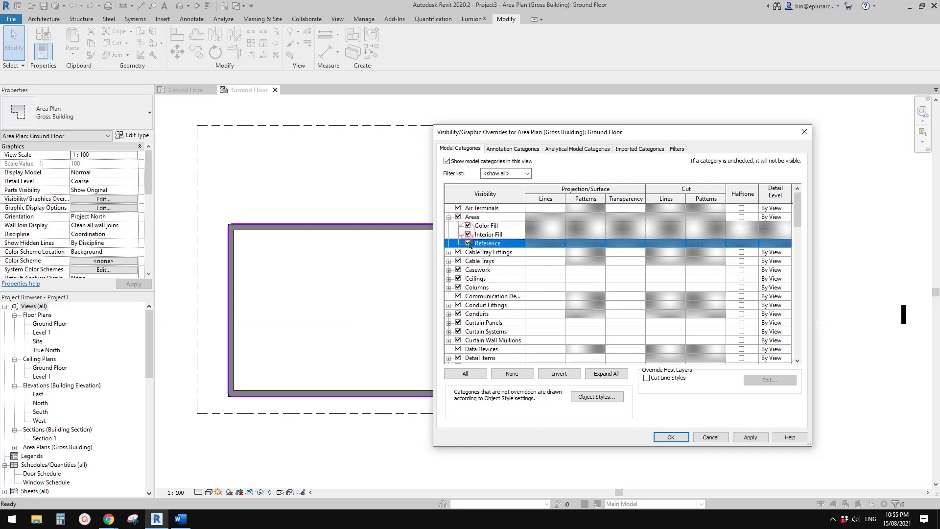
pyautogui.click(670, 436)
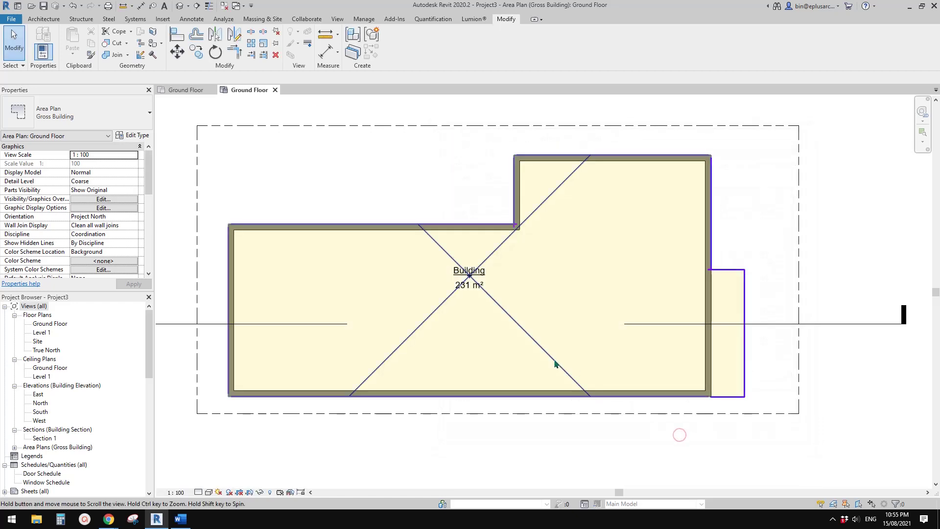
pyautogui.click(559, 184)
pyautogui.scroll(-2, 465, 347)
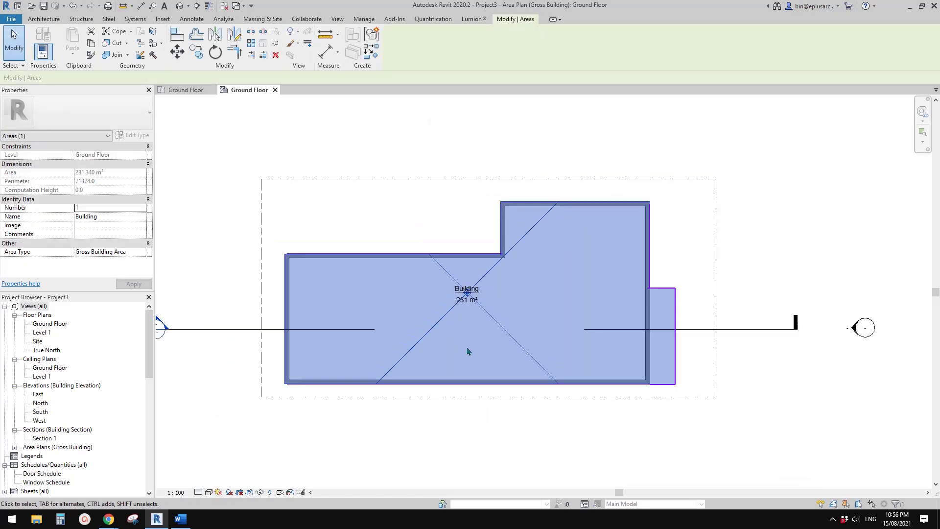
# Open the Ground Floor floor plan and place a tagged room inside the building's walls.
pyautogui.click(49, 323)
pyautogui.doubleClick(48, 326)
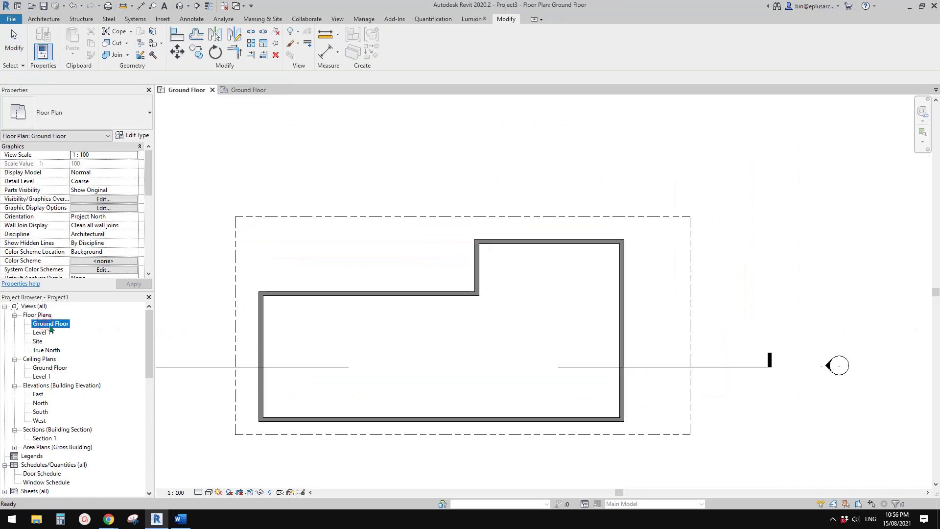
pyautogui.press('r')
pyautogui.press('m')
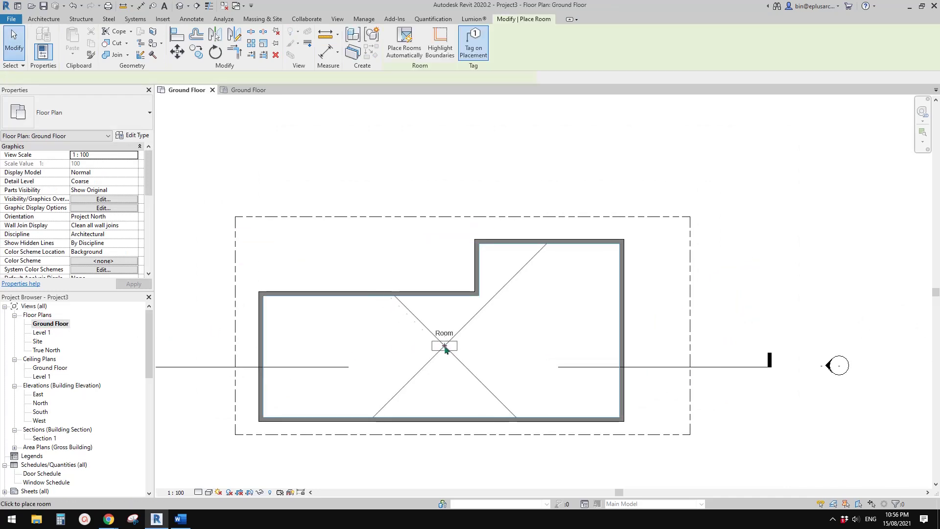
pyautogui.click(444, 345)
pyautogui.press('Escape')
# Turn on Interior Fill and Reference for Rooms in the floor plan's visibility overrides, and select the room to check it.
pyautogui.press('v')
pyautogui.press('g')
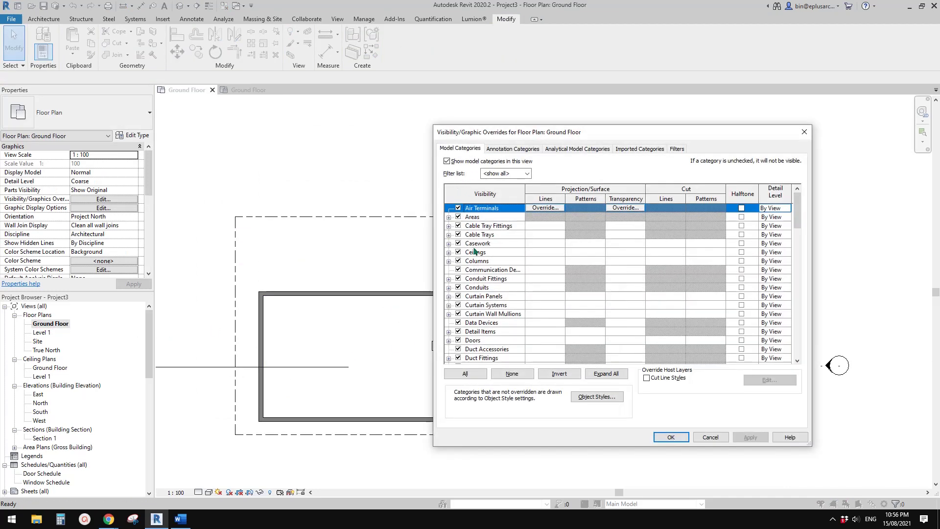
pyautogui.click(478, 258)
pyautogui.press('r')
pyautogui.scroll(-1, 476, 341)
pyautogui.click(473, 358)
pyautogui.scroll(-1, 470, 357)
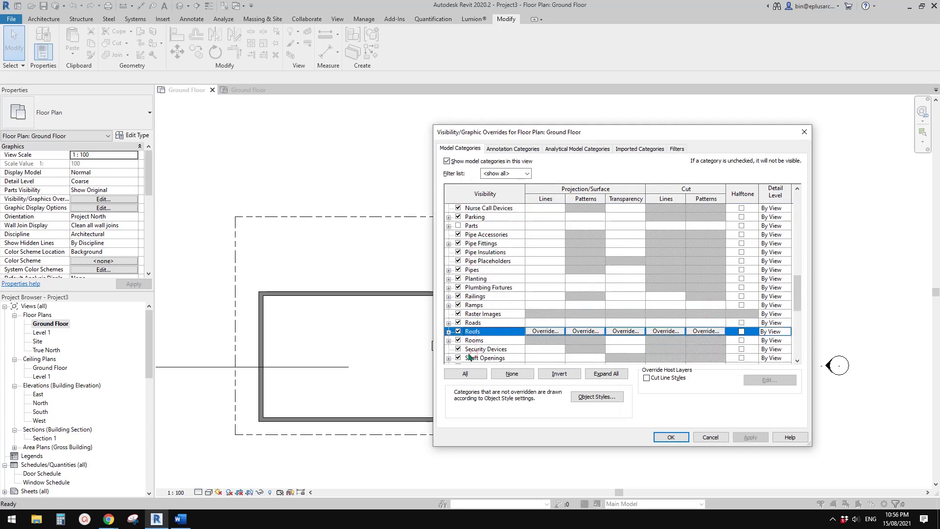
pyautogui.click(447, 342)
pyautogui.click(448, 341)
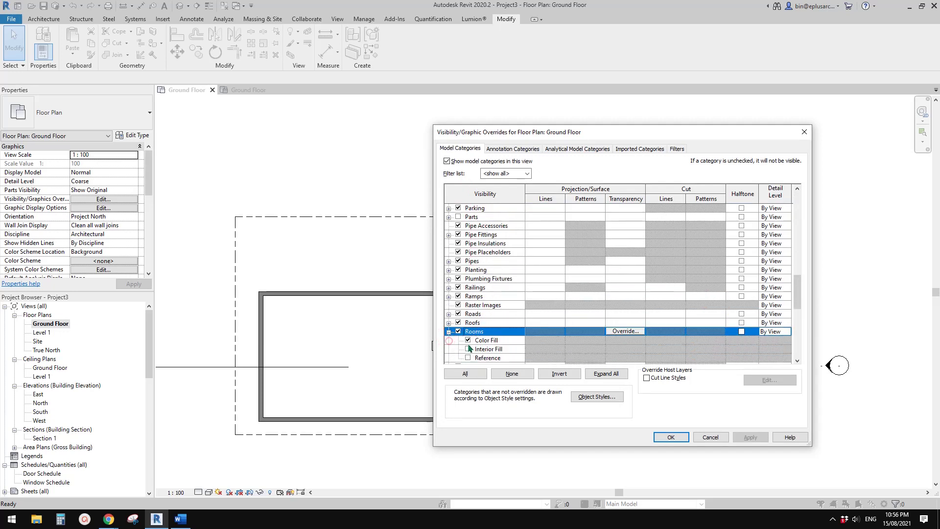
pyautogui.click(468, 348)
pyautogui.click(467, 356)
pyautogui.click(672, 438)
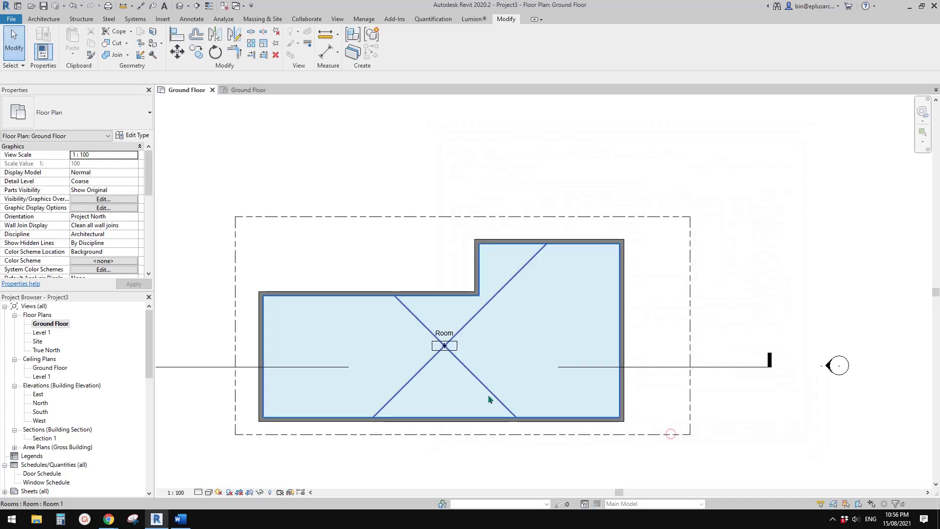
pyautogui.click(493, 322)
pyautogui.press('Escape')
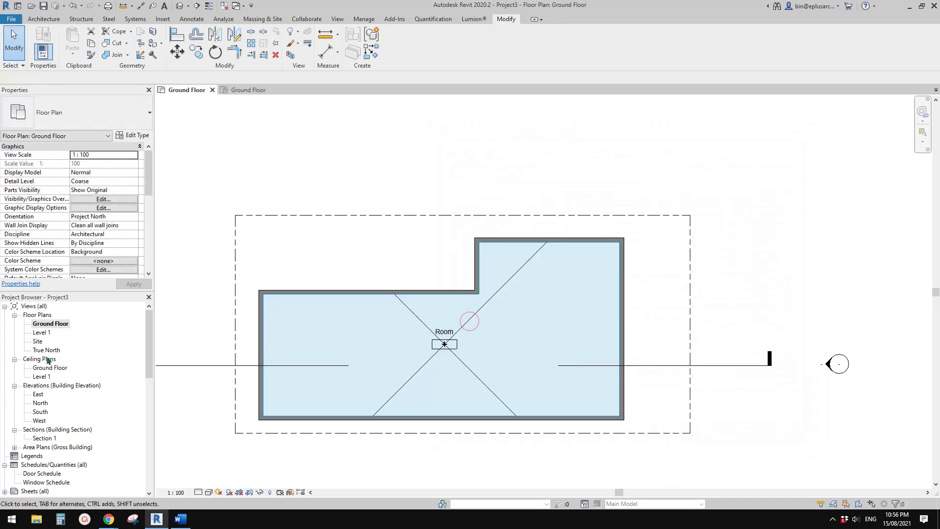
# Reopen the Ground Floor view of the Gross Building area plans.
pyautogui.doubleClick(39, 447)
pyautogui.doubleClick(50, 456)
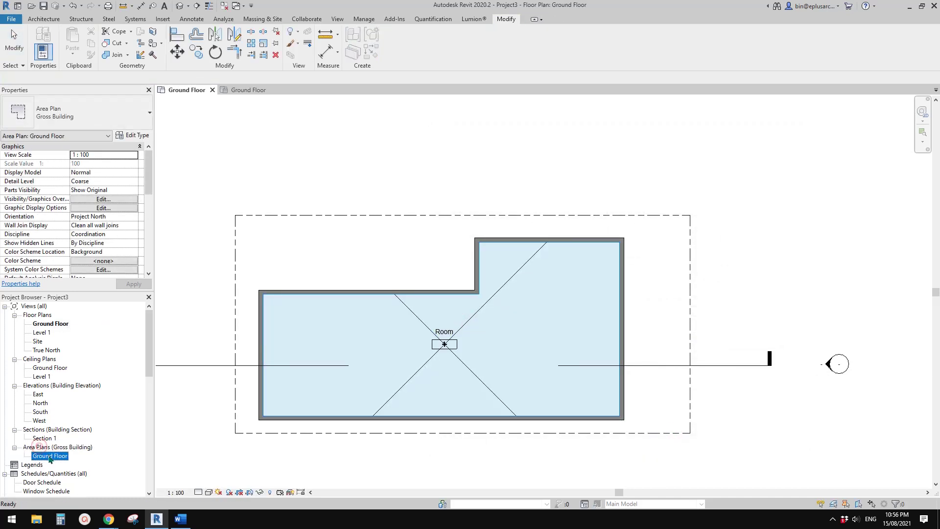
pyautogui.scroll(4, 514, 324)
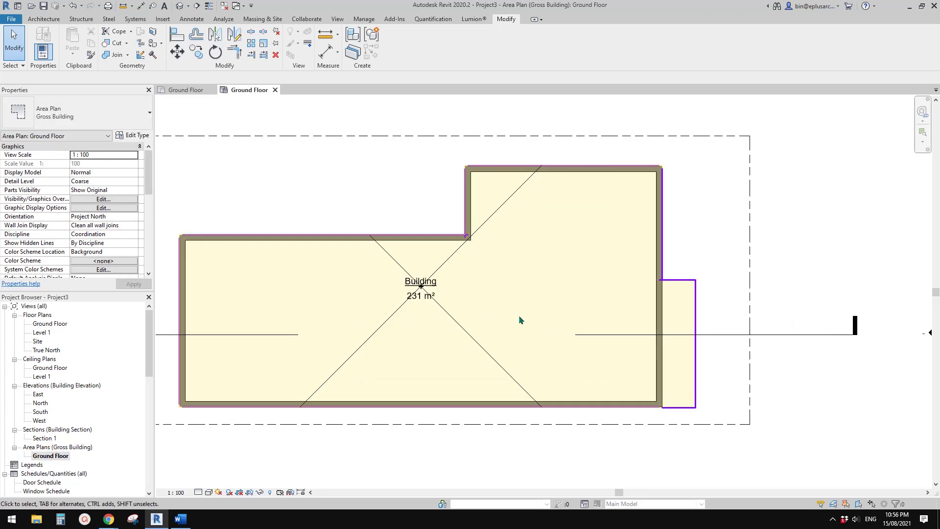
pyautogui.scroll(-3, 526, 313)
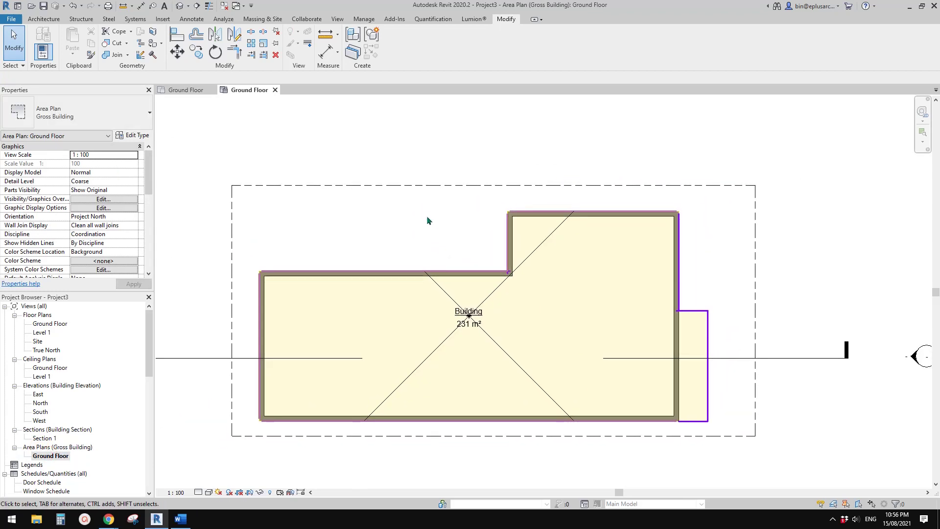
pyautogui.moveTo(427, 215)
pyautogui.mouseDown(button='middle')
pyautogui.moveTo(433, 203)
pyautogui.moveTo(433, 212)
pyautogui.mouseUp(button='middle')
pyautogui.moveTo(285, 203); pyautogui.dragTo(281, 201, button='middle')
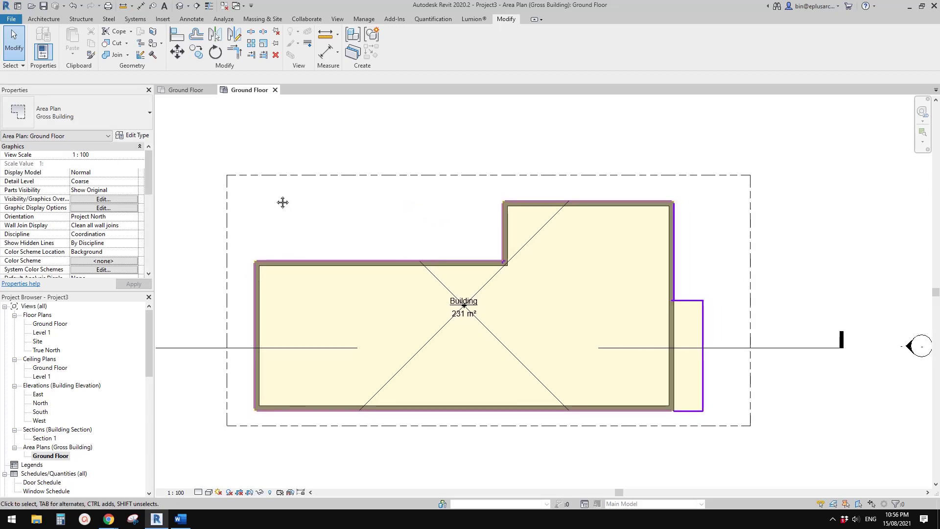
pyautogui.click(260, 19)
pyautogui.click(44, 18)
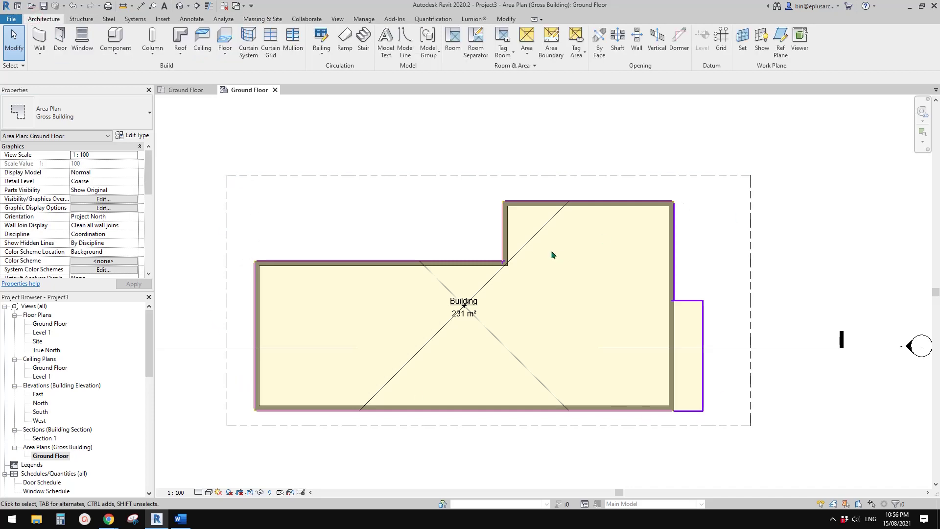
pyautogui.moveTo(552, 252); pyautogui.dragTo(515, 237, button='middle')
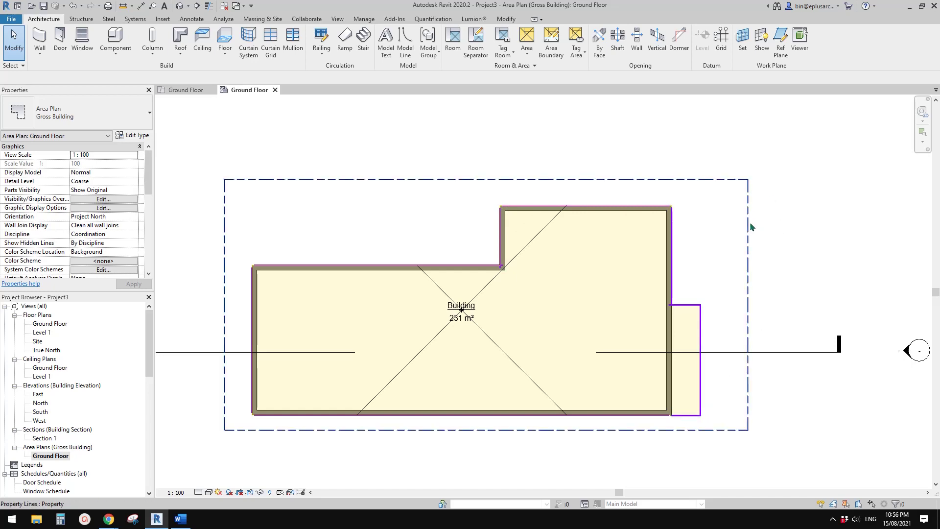
pyautogui.moveTo(746, 222); pyautogui.dragTo(746, 224, button='middle')
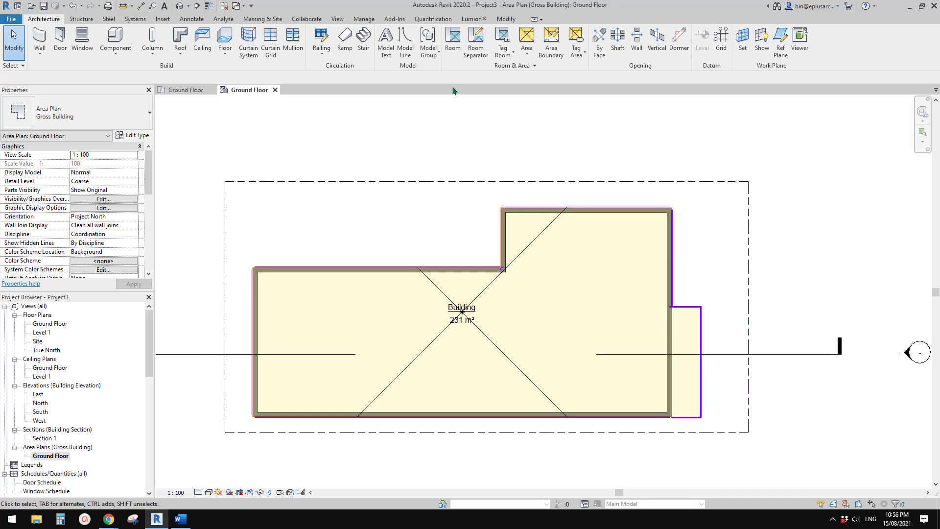
pyautogui.click(530, 42)
pyautogui.click(541, 91)
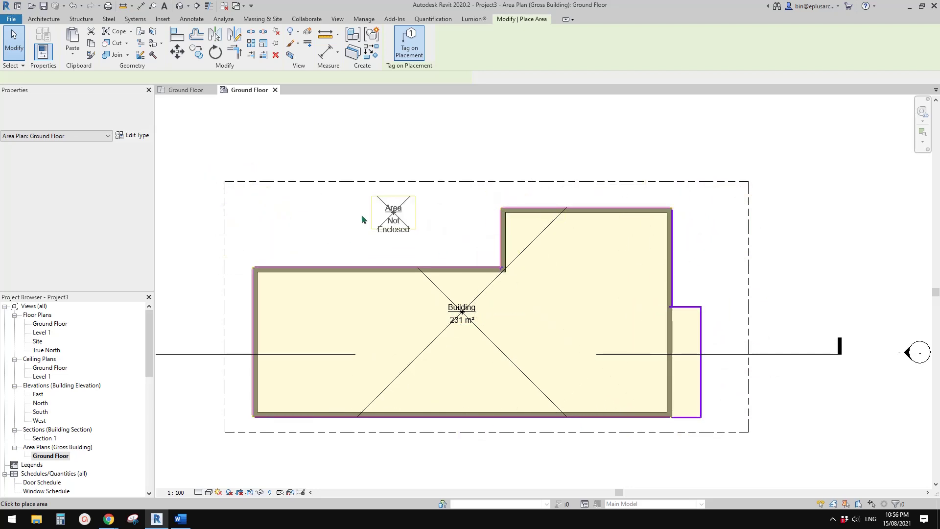
# Draw a rectangular area boundary along the property line, from its upper-left corner to its lower-right corner.
pyautogui.click(40, 17)
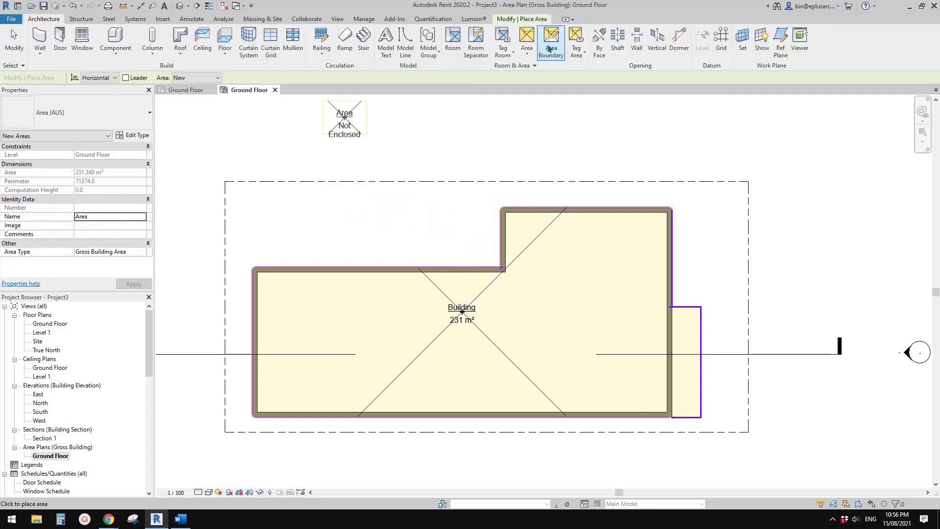
pyautogui.click(534, 66)
pyautogui.click(551, 42)
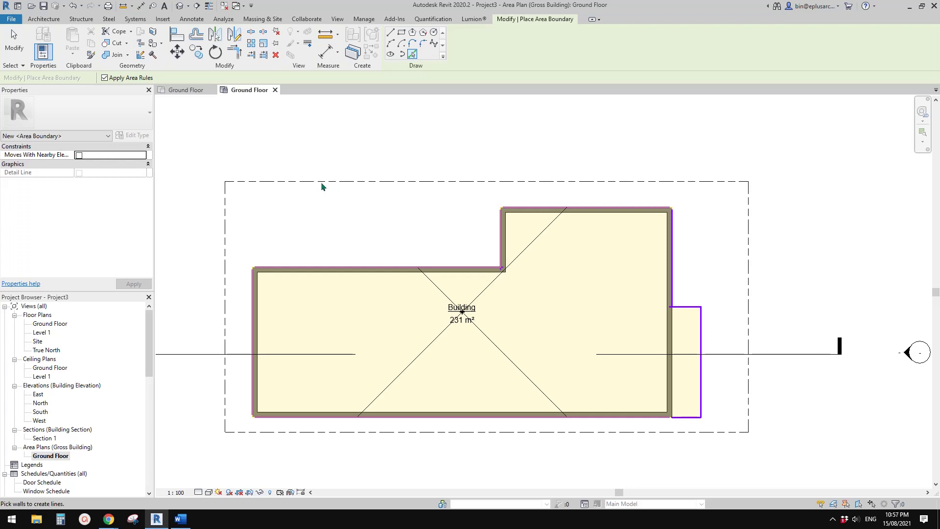
pyautogui.click(402, 34)
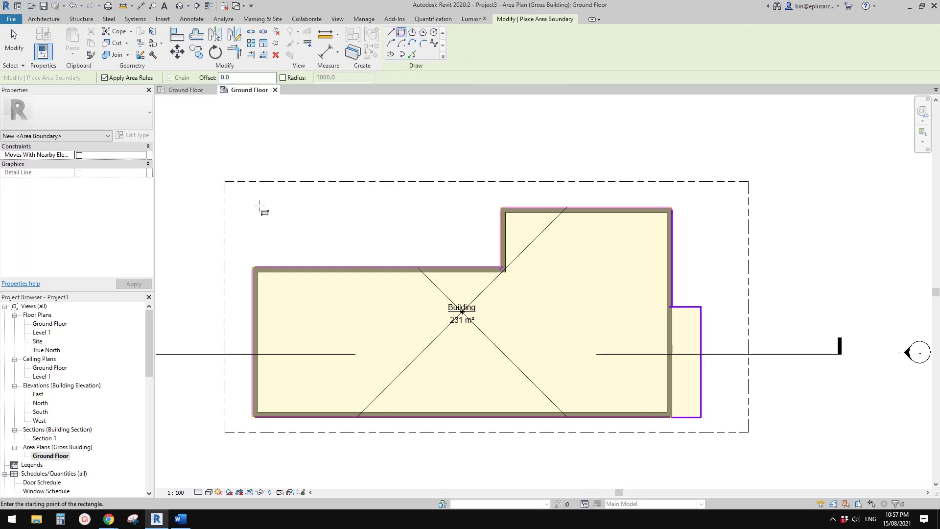
pyautogui.click(225, 182)
pyautogui.click(748, 431)
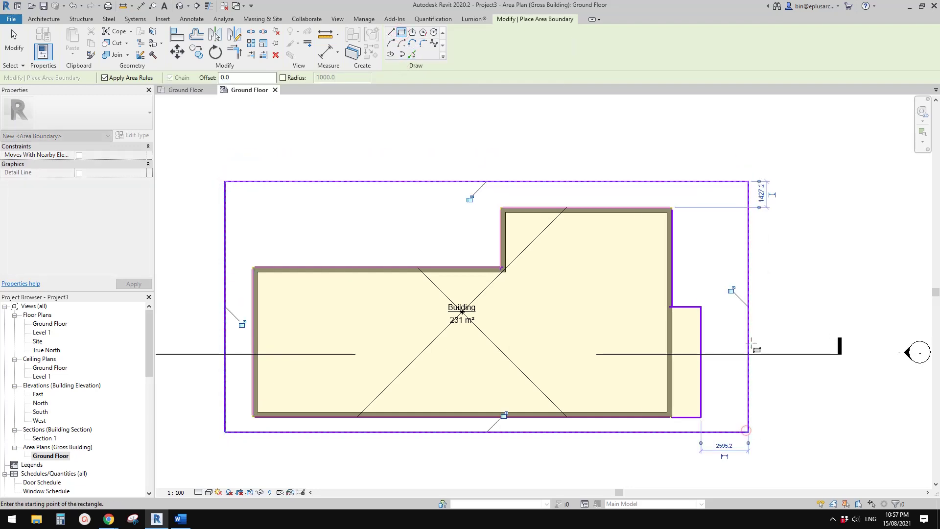
# Draw area boundary lines from the building's recessed-side corner up to the site boundary and from its upper-left corner across to the site boundary.
pyautogui.click(391, 33)
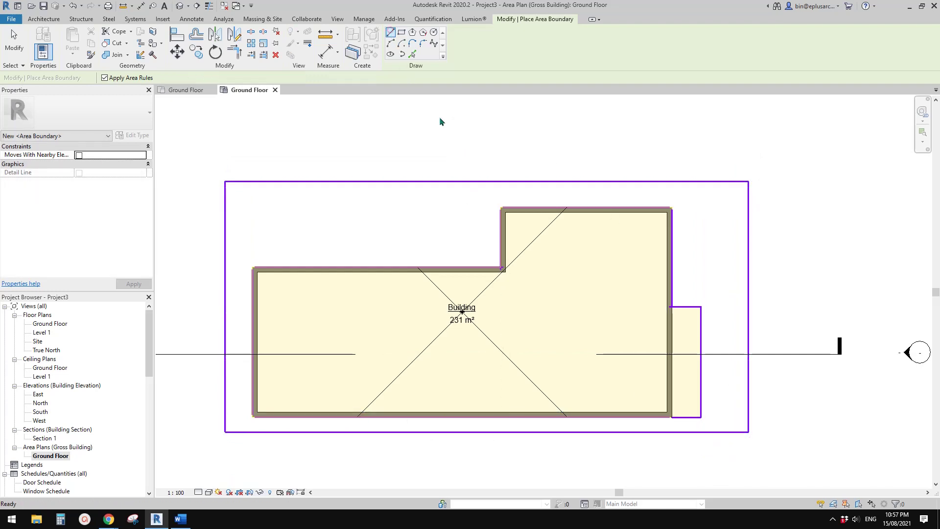
pyautogui.scroll(3, 501, 207)
pyautogui.click(503, 210)
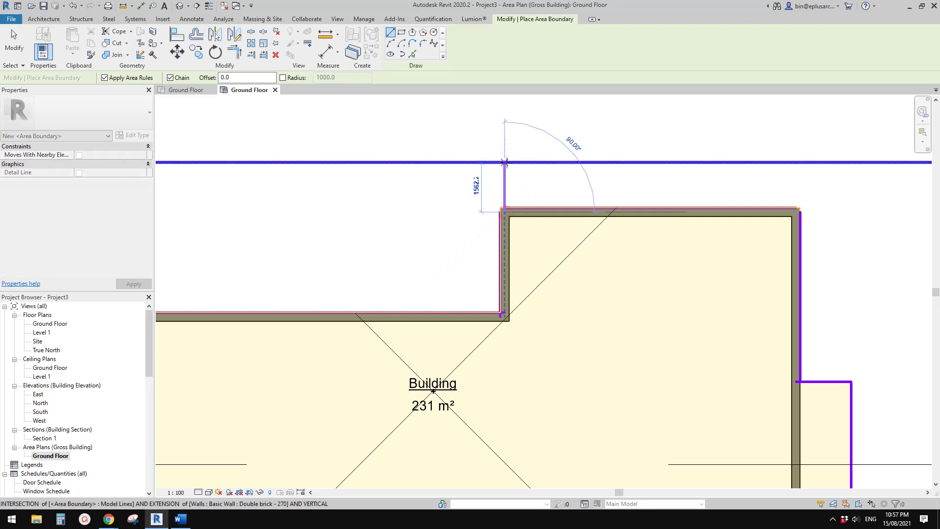
pyautogui.click(503, 161)
pyautogui.scroll(-2, 446, 216)
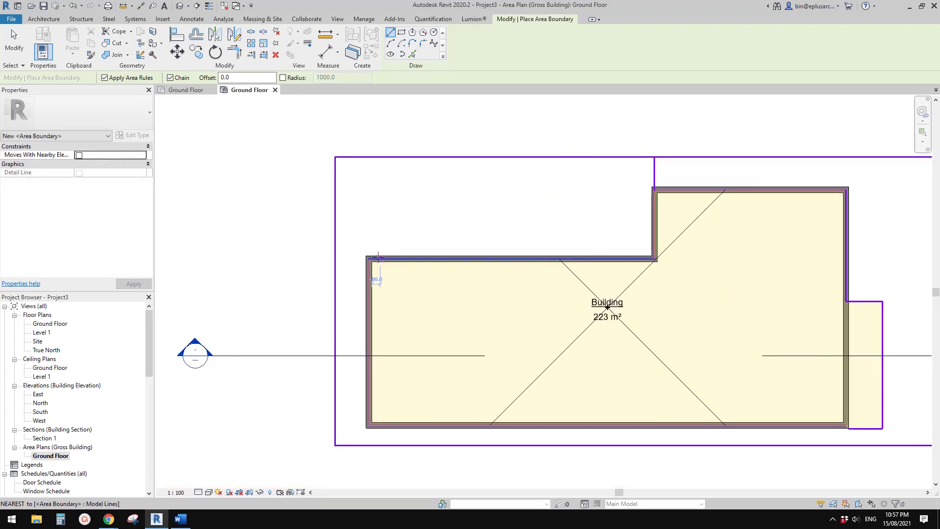
pyautogui.press('Escape')
pyautogui.press('Escape')
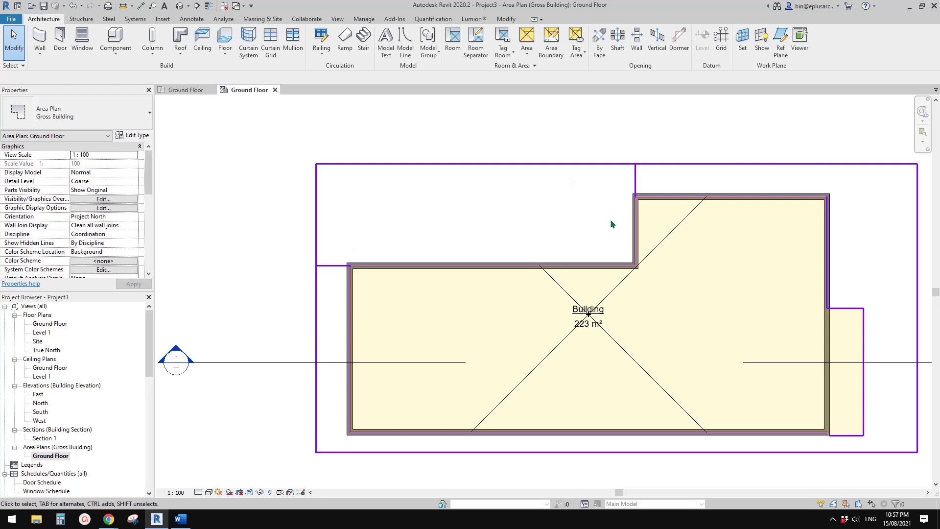
# Move the two connecting area boundary lines so they line up with the outer faces of the building's walls.
pyautogui.scroll(4, 614, 206)
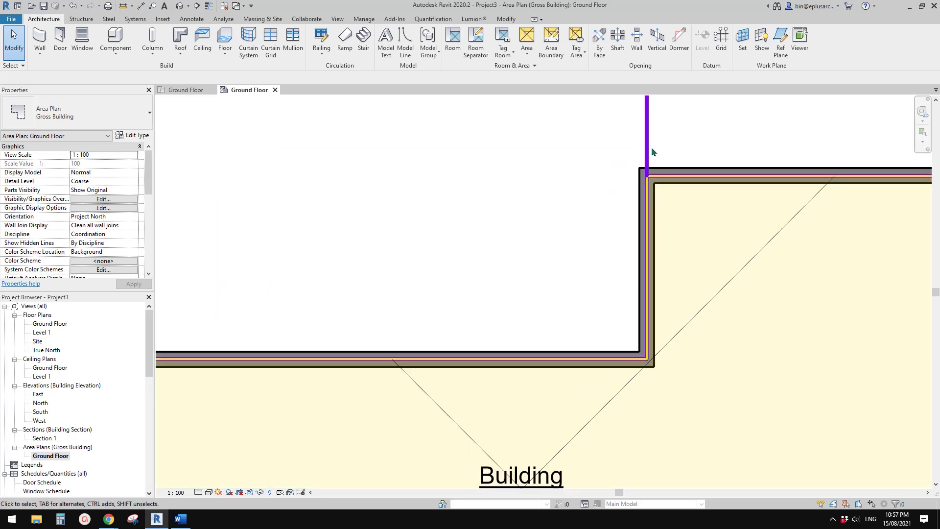
pyautogui.moveTo(647, 156); pyautogui.dragTo(639, 156)
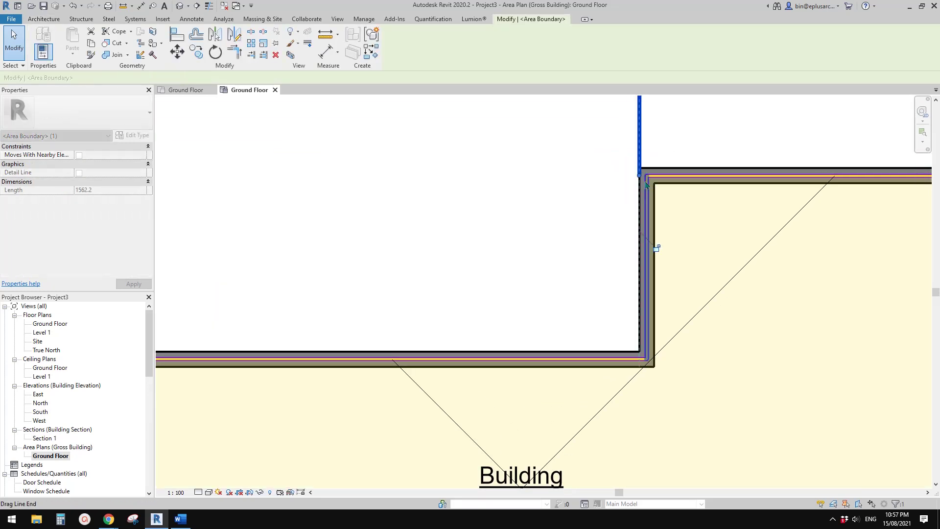
pyautogui.scroll(-3, 639, 239)
pyautogui.moveTo(451, 293); pyautogui.dragTo(581, 275, button='middle')
pyautogui.scroll(2, 337, 296)
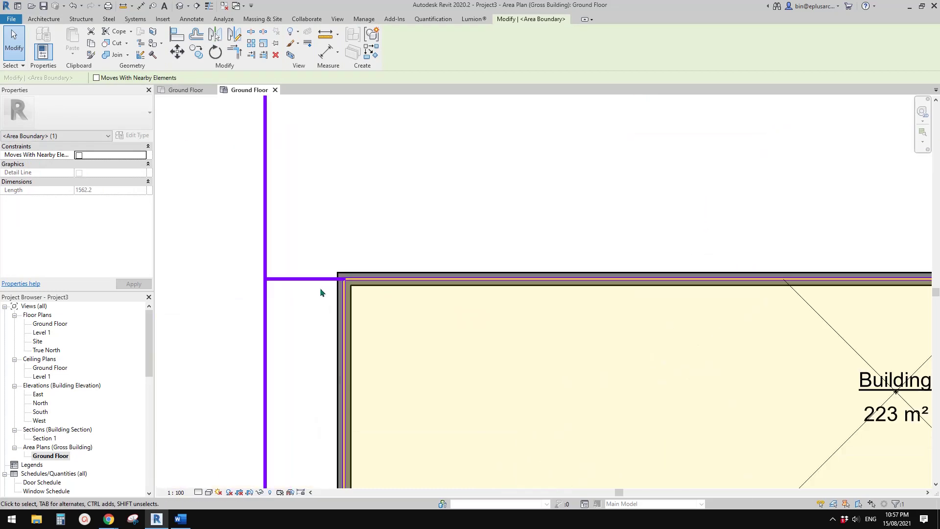
pyautogui.scroll(2, 327, 281)
pyautogui.moveTo(336, 278); pyautogui.dragTo(338, 266)
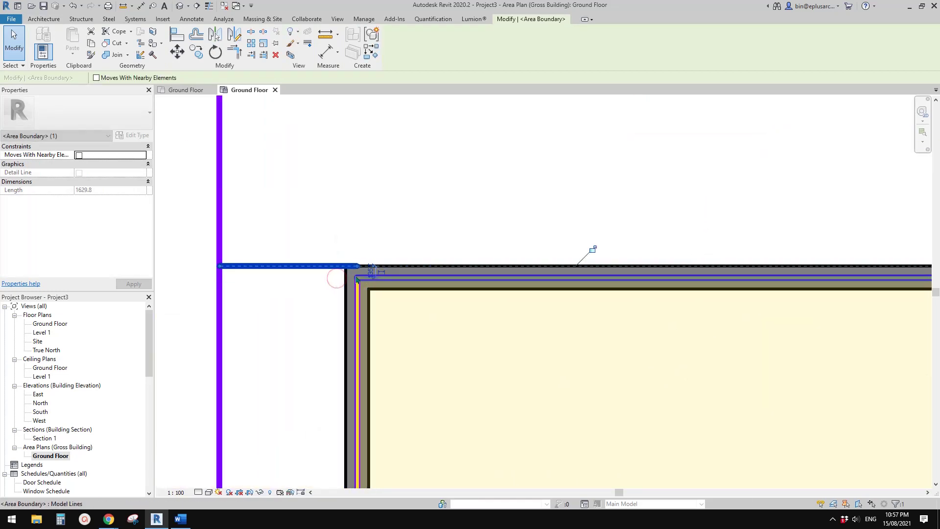
pyautogui.click(425, 280)
pyautogui.click(425, 283)
pyautogui.scroll(-3, 425, 254)
pyautogui.scroll(5, 530, 279)
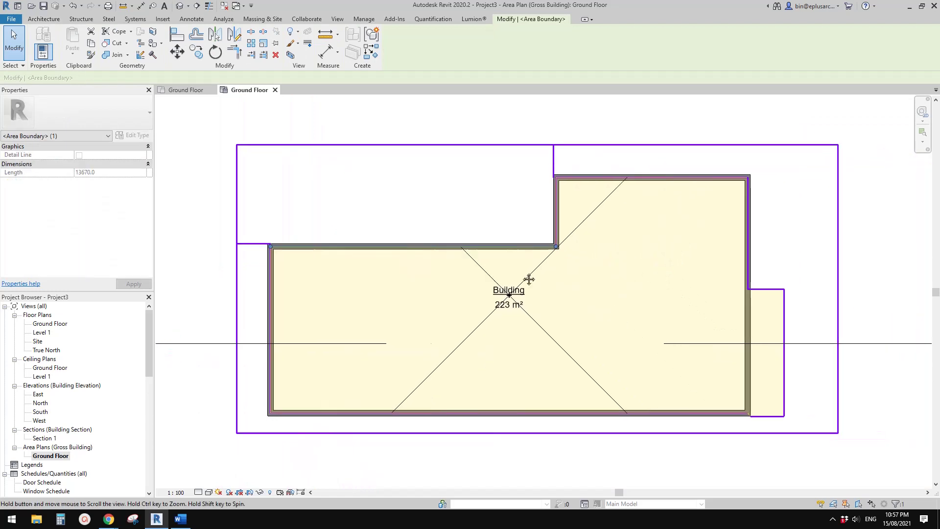
pyautogui.press('Escape')
# Place tagged areas in the open space above the building's lower wing and in the remaining strip around the building.
pyautogui.scroll(-4, 723, 442)
pyautogui.moveTo(580, 410); pyautogui.dragTo(666, 391, button='middle')
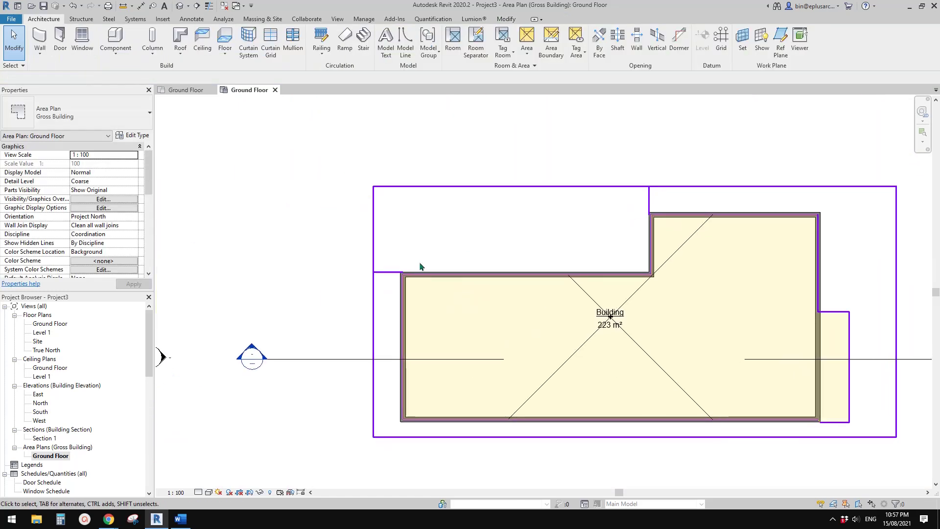
pyautogui.scroll(-1, 554, 236)
pyautogui.moveTo(554, 236); pyautogui.dragTo(522, 245, button='middle')
pyautogui.scroll(1, 526, 239)
pyautogui.moveTo(394, 207); pyautogui.dragTo(371, 201, button='middle')
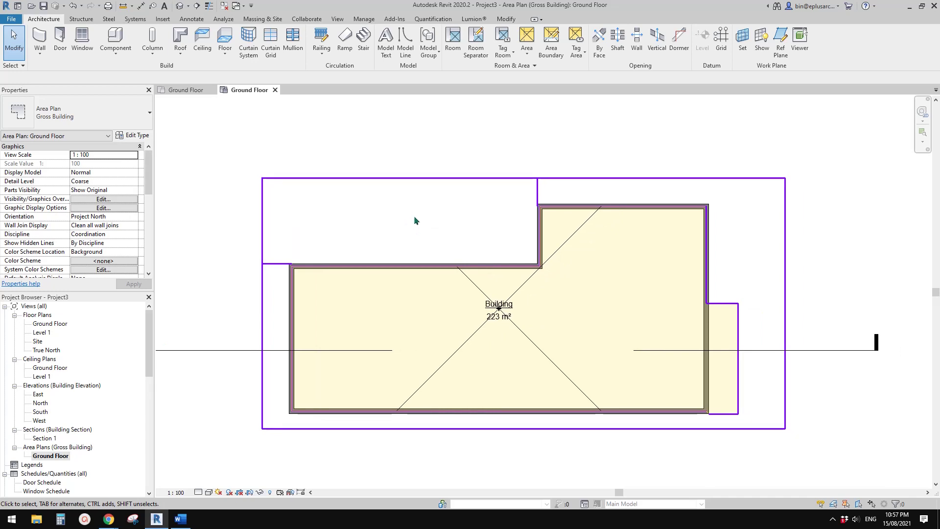
pyautogui.moveTo(416, 216); pyautogui.dragTo(432, 222, button='middle')
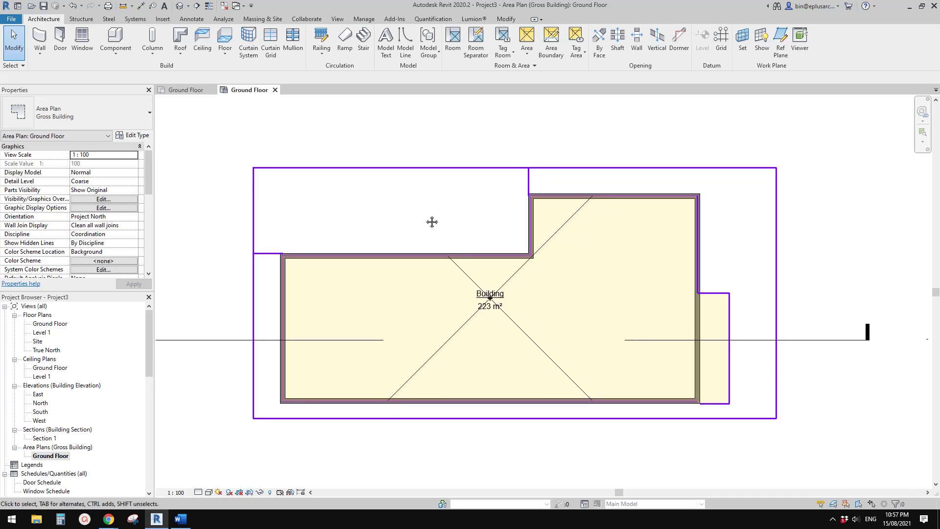
pyautogui.click(525, 47)
pyautogui.click(540, 88)
pyautogui.click(402, 225)
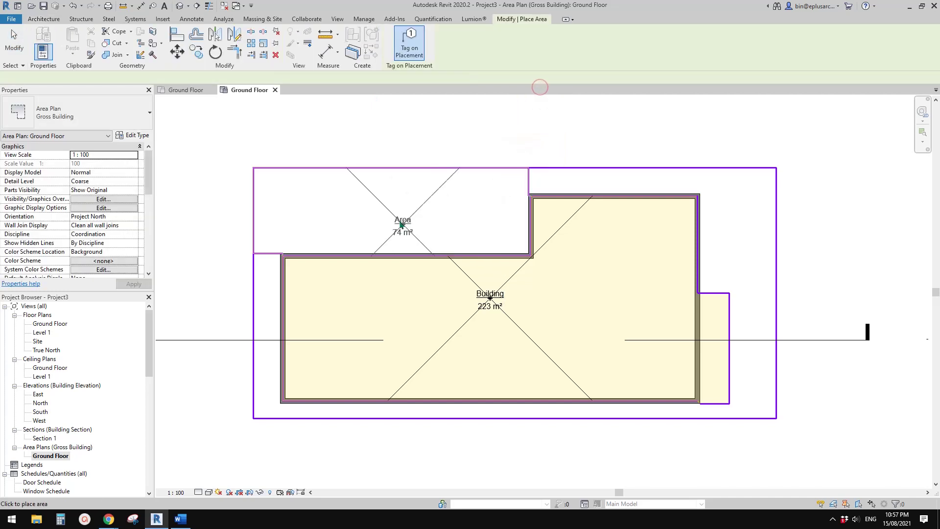
pyautogui.click(394, 207)
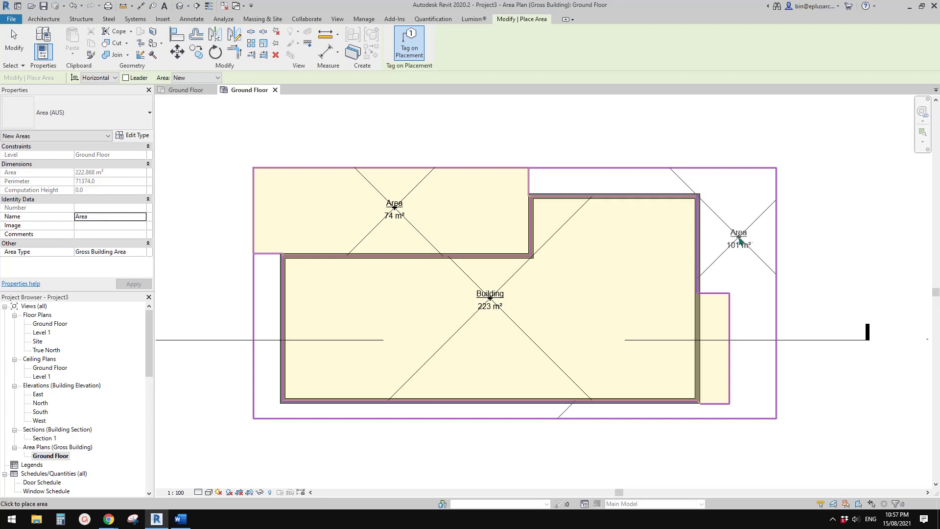
pyautogui.click(739, 236)
pyautogui.scroll(2, 754, 224)
pyautogui.press('Escape')
# Name the area surrounding the building External Area and the upper-left open space POS.
pyautogui.doubleClick(738, 232)
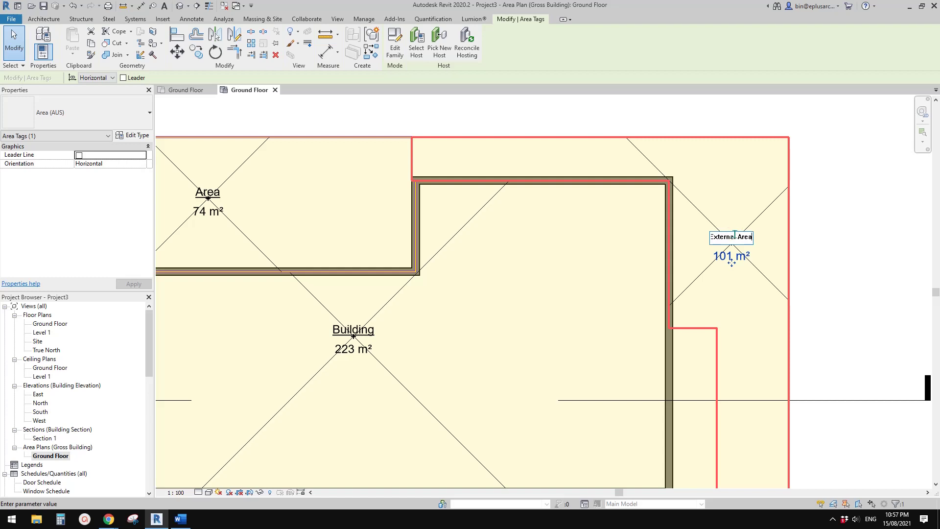
pyautogui.click(326, 219)
pyautogui.moveTo(169, 195); pyautogui.dragTo(342, 237, button='middle')
pyautogui.scroll(1, 339, 220)
pyautogui.doubleClick(396, 236)
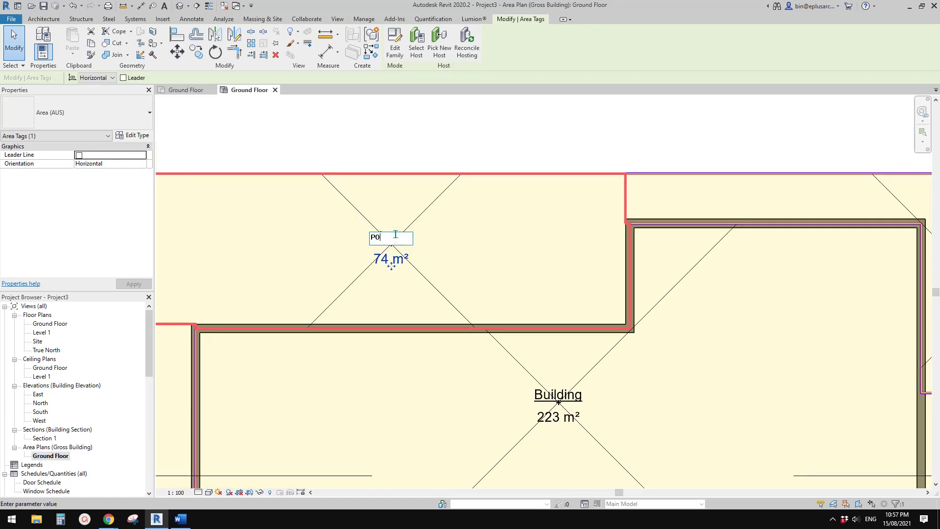
pyautogui.click(436, 139)
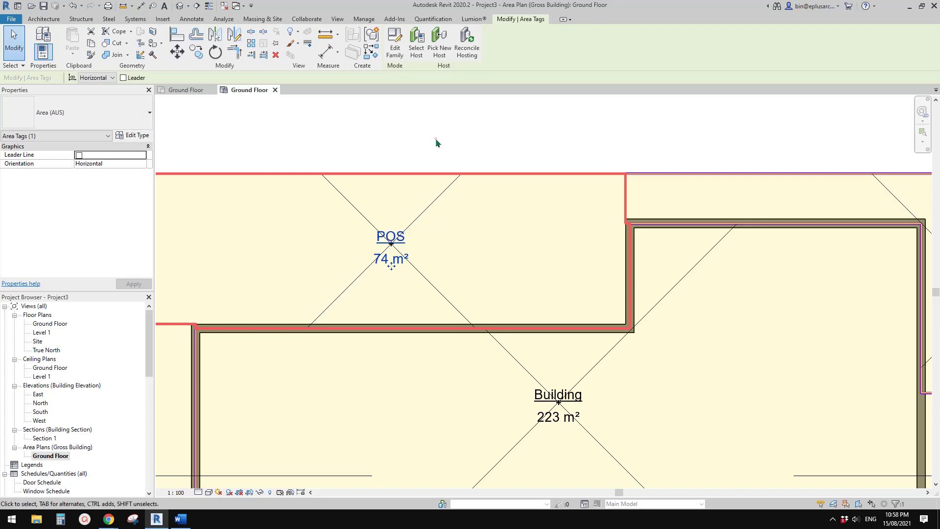
# Select the room inside the building and review its properties.
pyautogui.scroll(-4, 436, 138)
pyautogui.moveTo(479, 218); pyautogui.dragTo(442, 194, button='middle')
pyautogui.click(517, 257)
pyautogui.scroll(1, 517, 257)
pyautogui.moveTo(509, 261); pyautogui.dragTo(470, 289, button='middle')
pyautogui.moveTo(468, 296); pyautogui.dragTo(464, 298, button='middle')
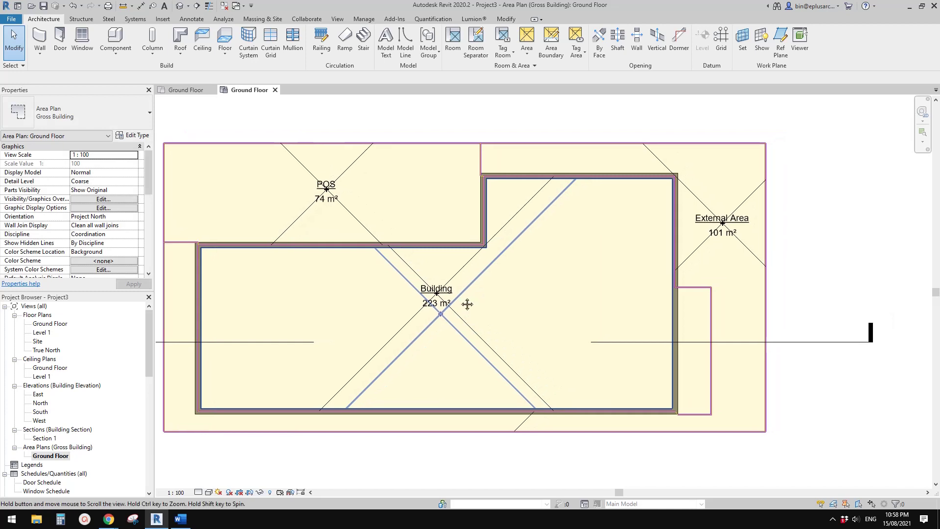
pyautogui.click(450, 326)
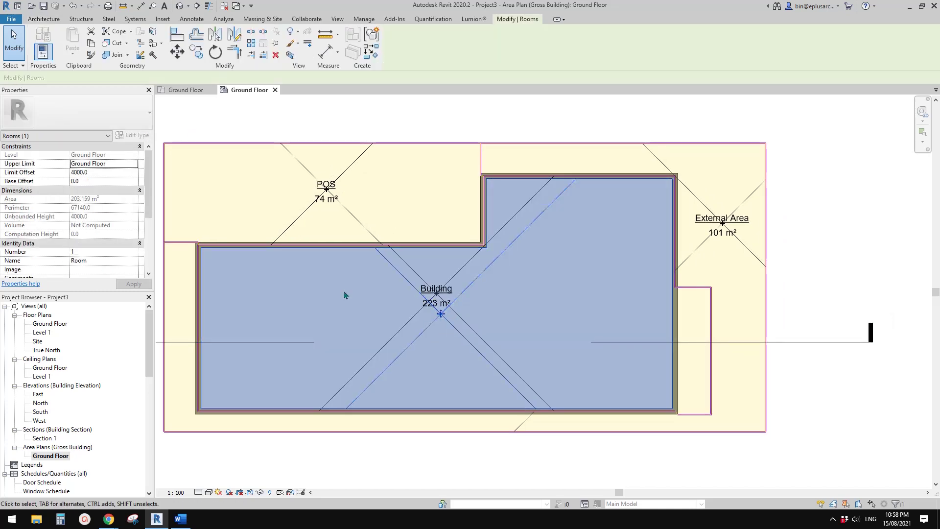
pyautogui.moveTo(148, 196); pyautogui.dragTo(148, 244)
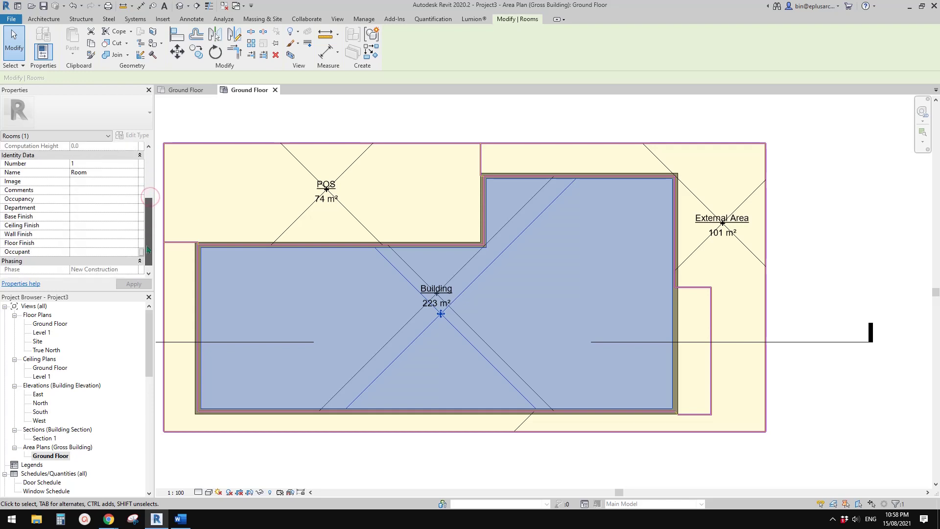
pyautogui.press('Escape')
pyautogui.scroll(-3, 494, 281)
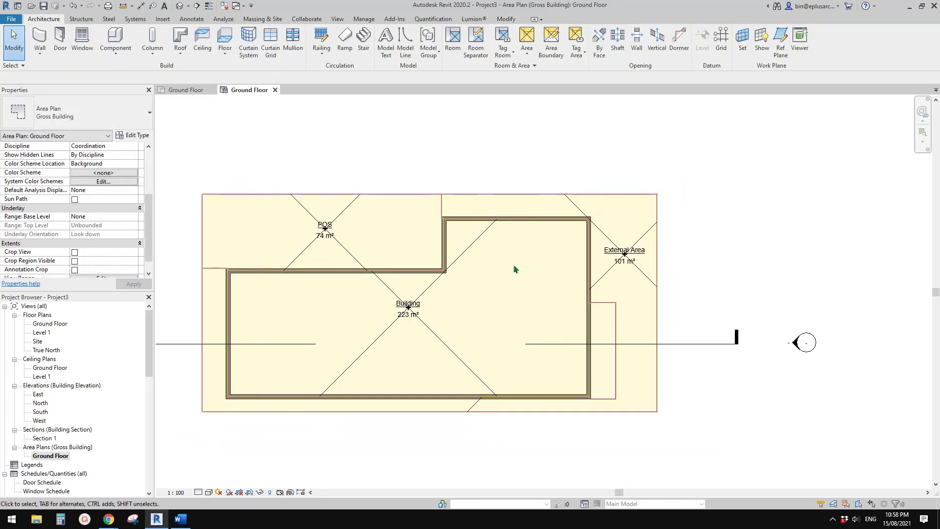
pyautogui.scroll(-1, 539, 277)
pyautogui.scroll(1, 559, 283)
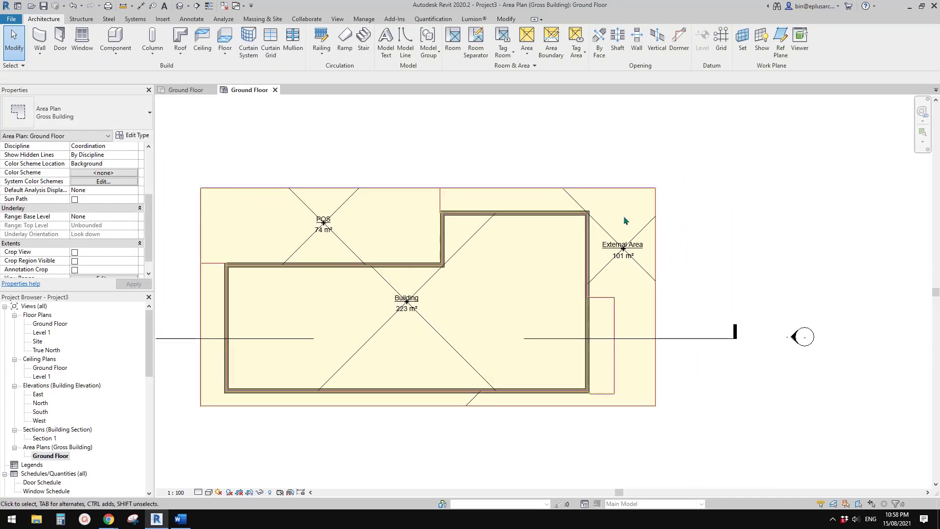
pyautogui.moveTo(324, 252); pyautogui.dragTo(348, 254, button='middle')
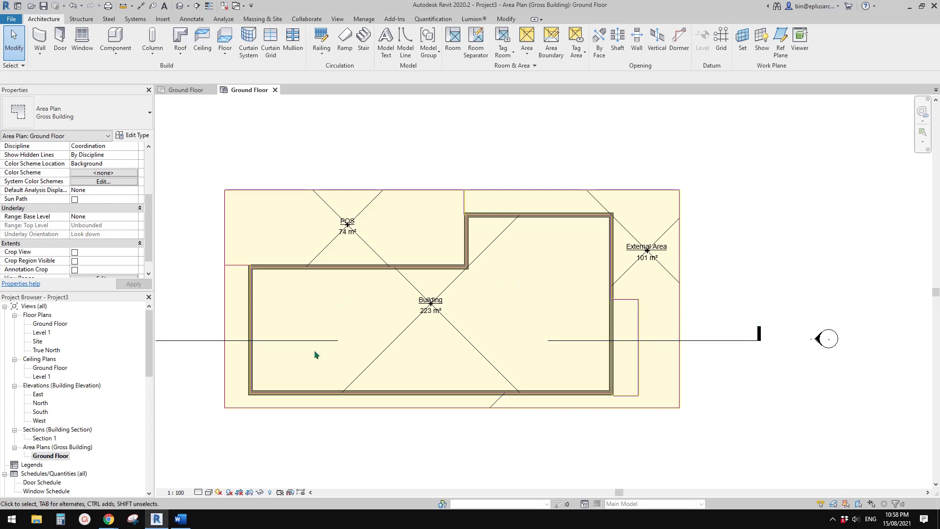
pyautogui.moveTo(361, 307); pyautogui.dragTo(384, 312, button='middle')
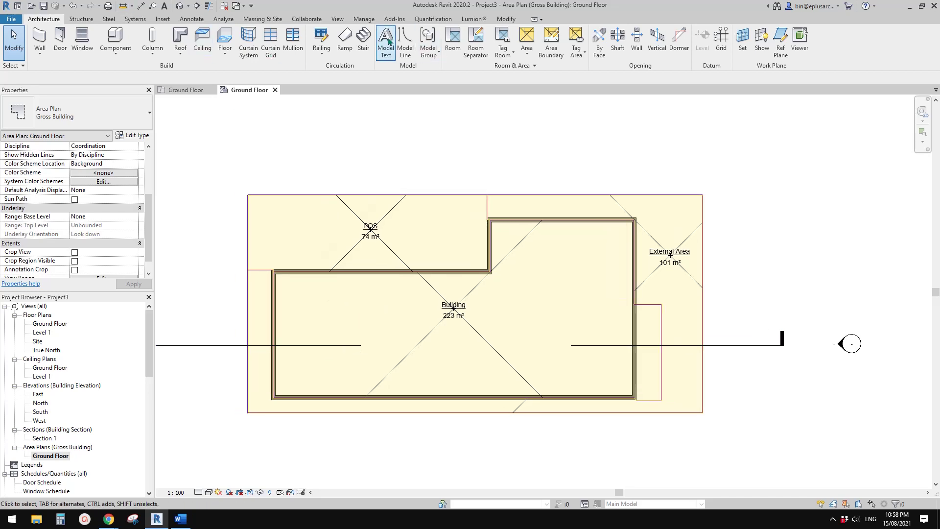
pyautogui.moveTo(502, 178); pyautogui.dragTo(523, 187, button='middle')
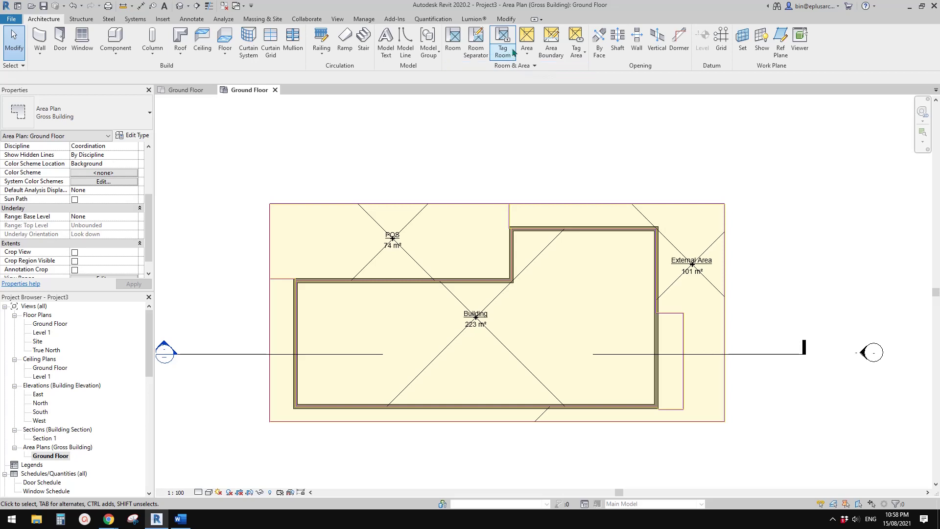
# Draw a vertical area boundary line across the Building area, about 3.5 m from its left-hand wall.
pyautogui.click(558, 54)
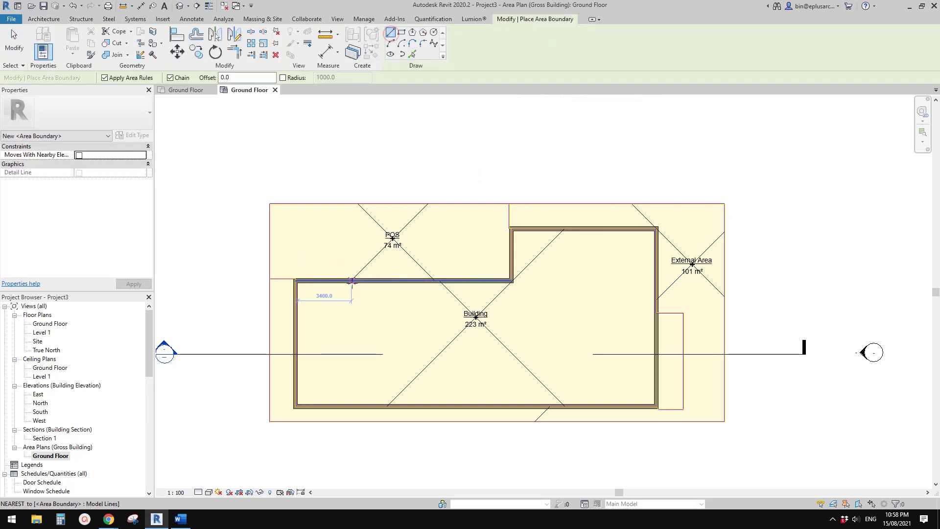
pyautogui.click(352, 280)
pyautogui.click(352, 406)
pyautogui.press('Escape')
pyautogui.press('Escape')
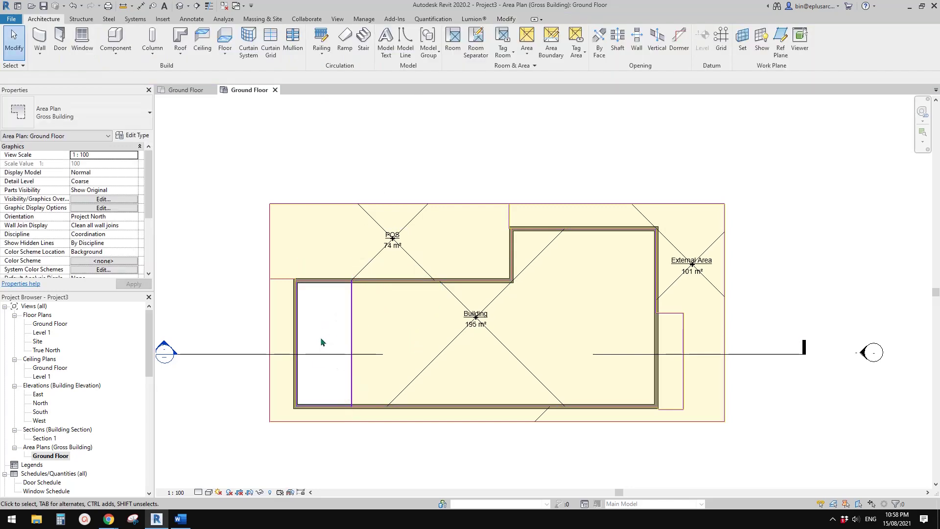
pyautogui.moveTo(321, 338); pyautogui.dragTo(309, 335, button='middle')
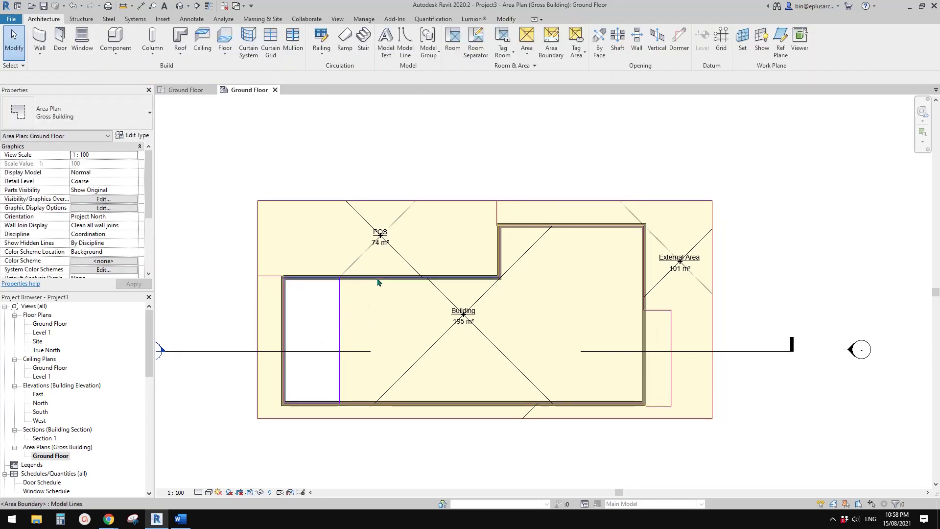
pyautogui.moveTo(378, 282); pyautogui.dragTo(368, 286, button='middle')
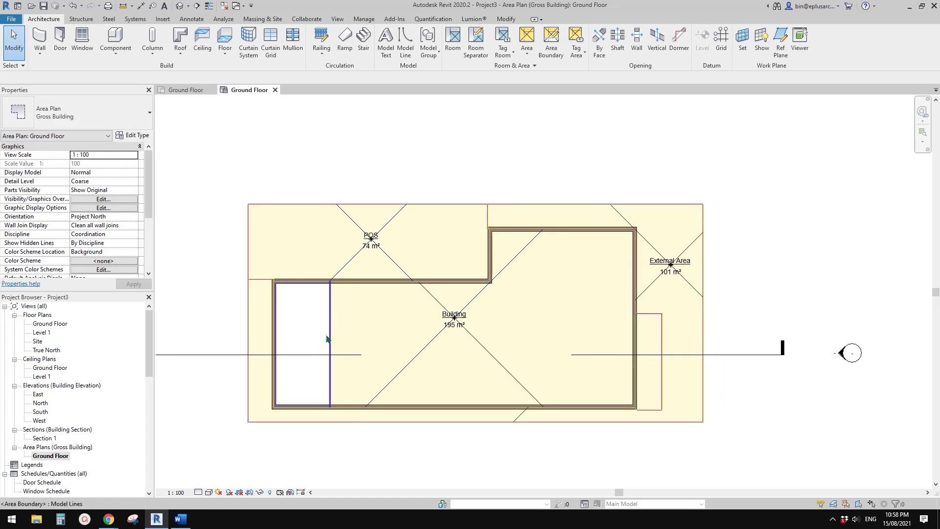
# Delete the vertical area boundary line that splits the left-hand end of the Building area.
pyautogui.click(327, 339)
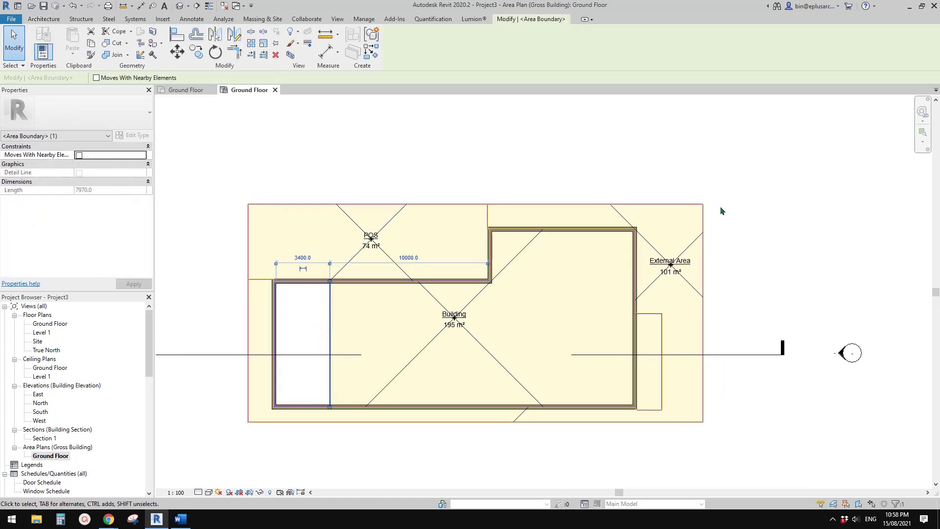
pyautogui.scroll(2, 387, 329)
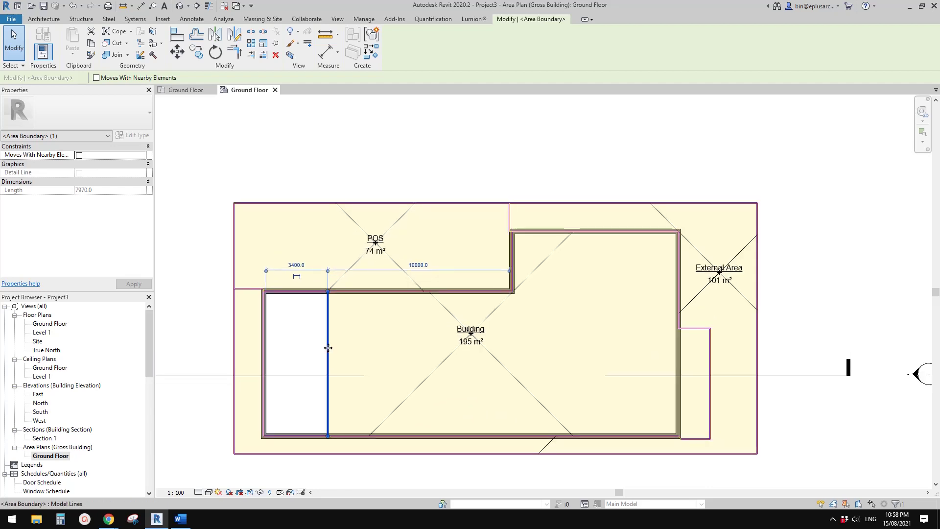
pyautogui.press('Delete')
pyautogui.scroll(-3, 329, 352)
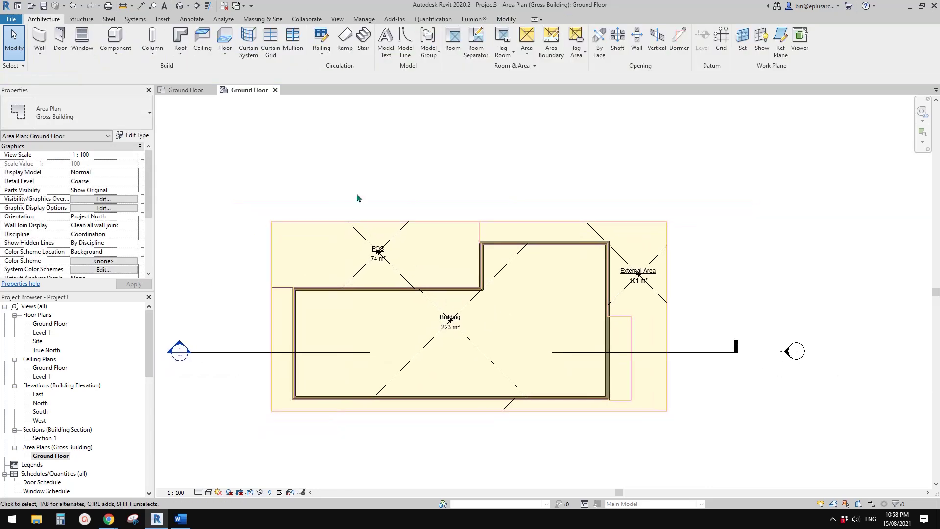
# Create a new schedule of building components for the Areas (Gross Building) category.
pyautogui.click(337, 19)
pyautogui.click(532, 51)
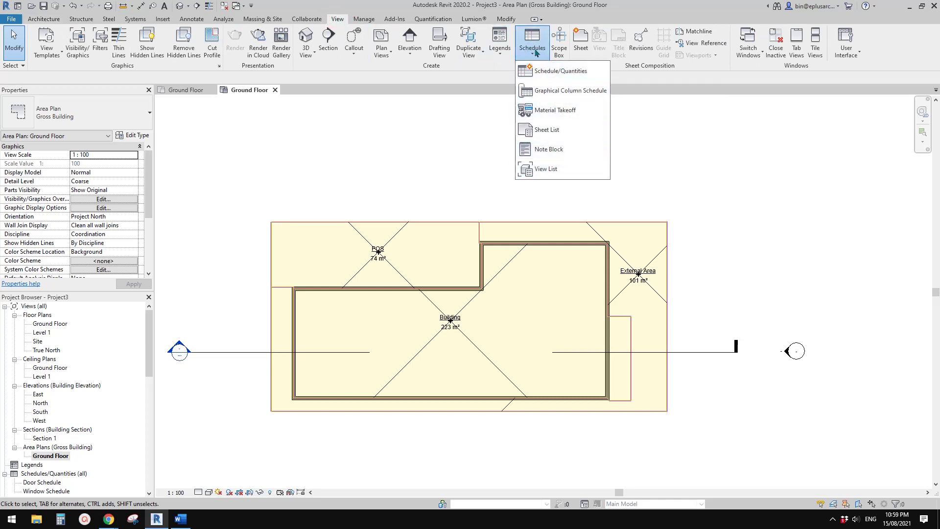
pyautogui.click(558, 71)
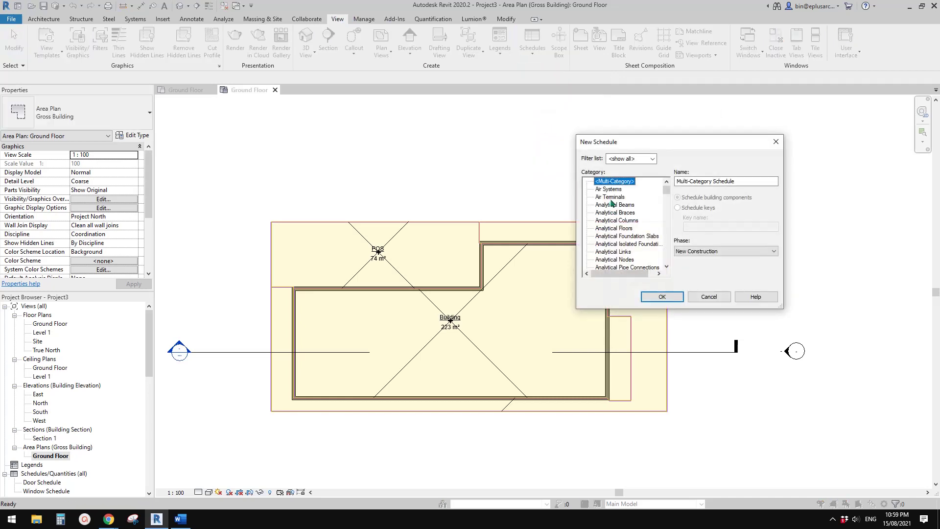
pyautogui.scroll(-4, 644, 244)
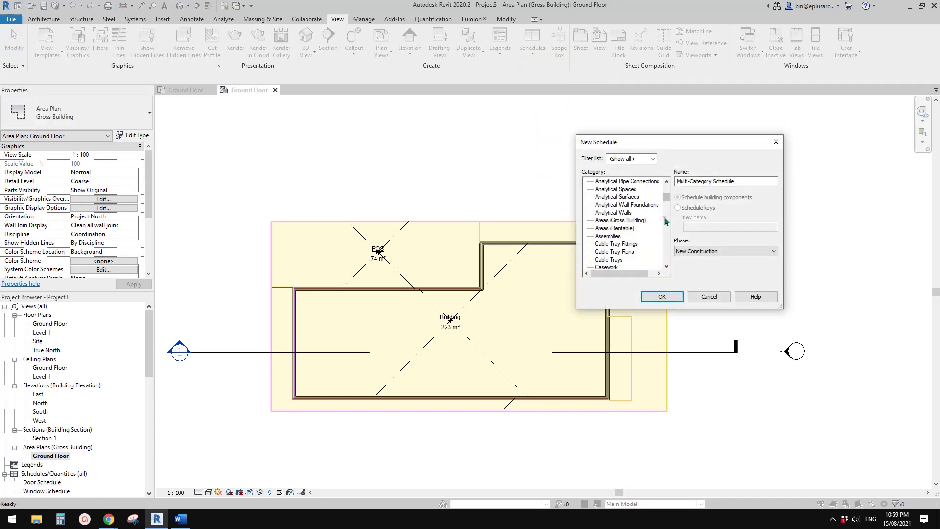
pyautogui.click(619, 221)
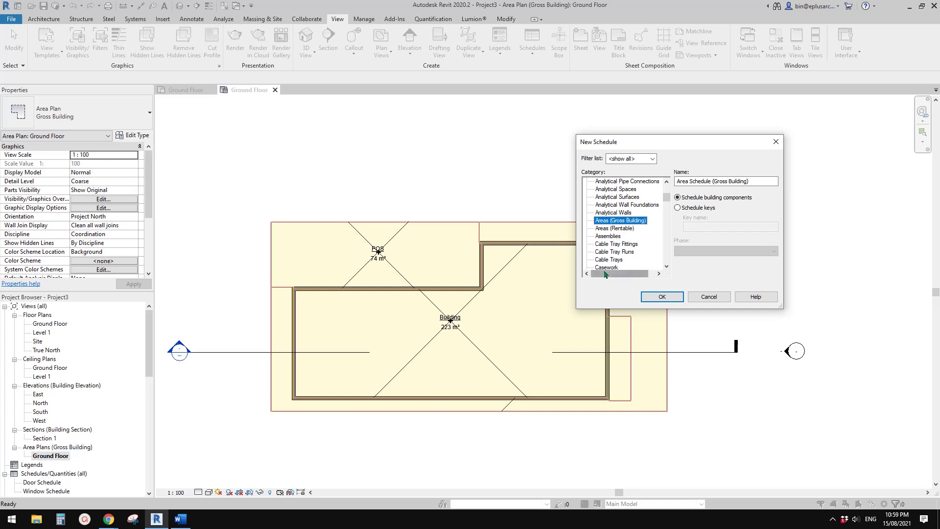
pyautogui.click(662, 297)
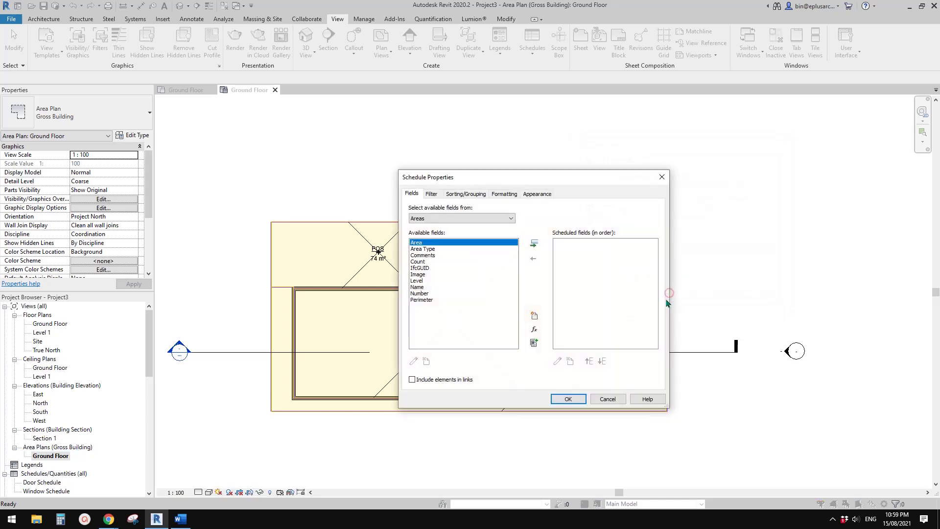
# Add the Name and Area fields, in that order, to the area schedule and generate it.
pyautogui.moveTo(463, 167); pyautogui.dragTo(502, 175)
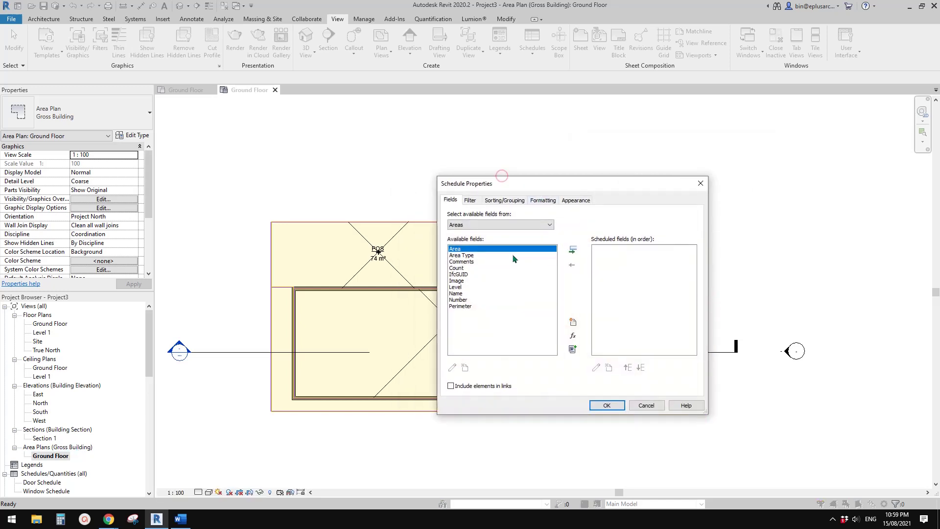
pyautogui.click(456, 293)
pyautogui.click(572, 250)
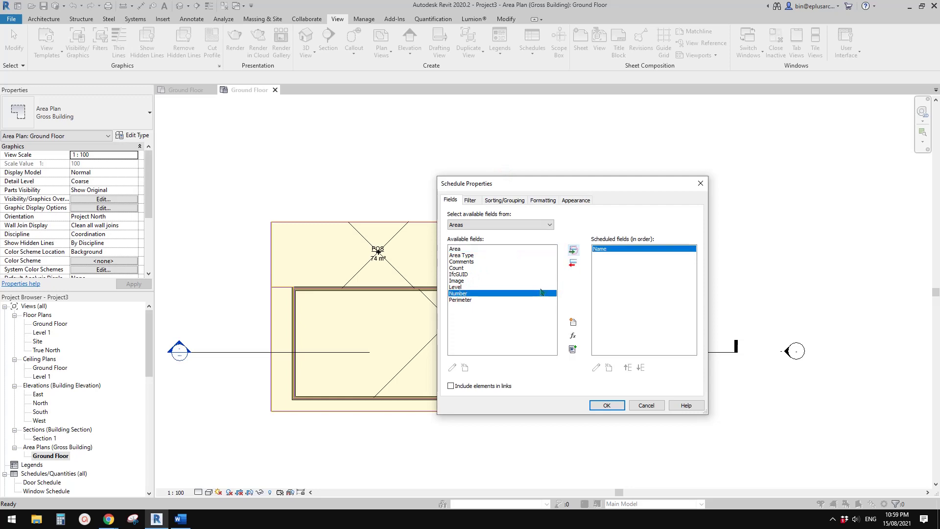
pyautogui.click(455, 249)
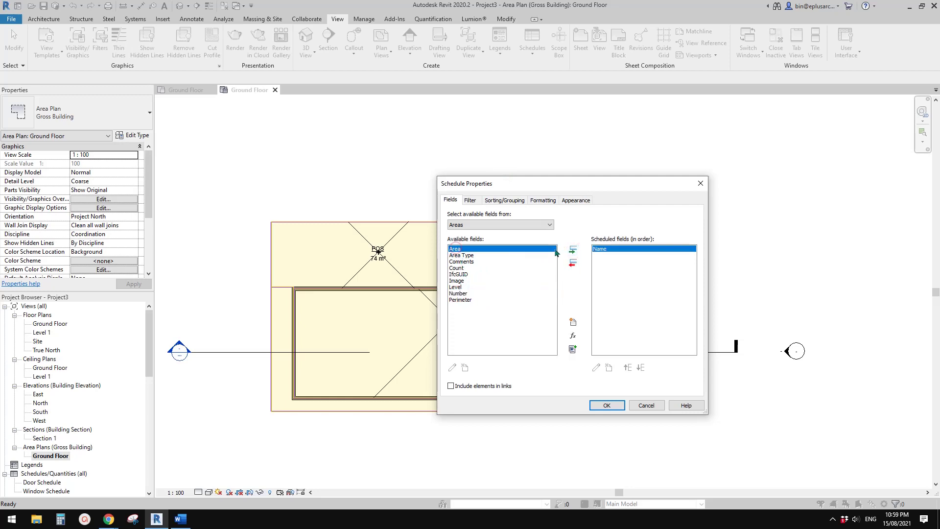
pyautogui.click(572, 250)
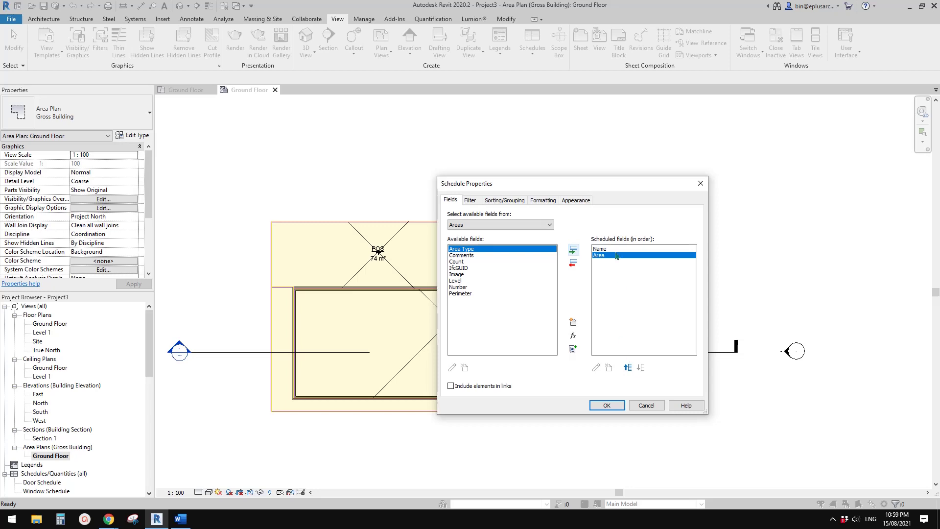
pyautogui.moveTo(585, 191); pyautogui.dragTo(612, 196)
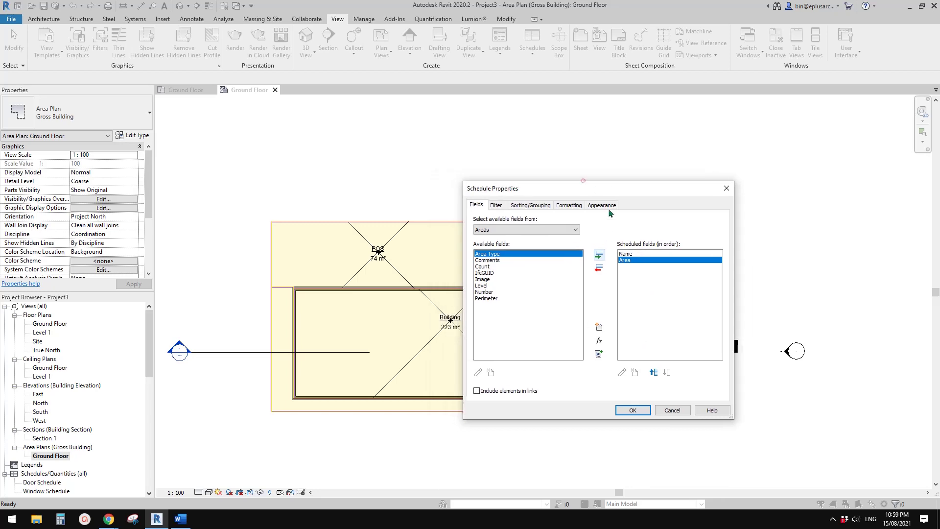
pyautogui.click(635, 409)
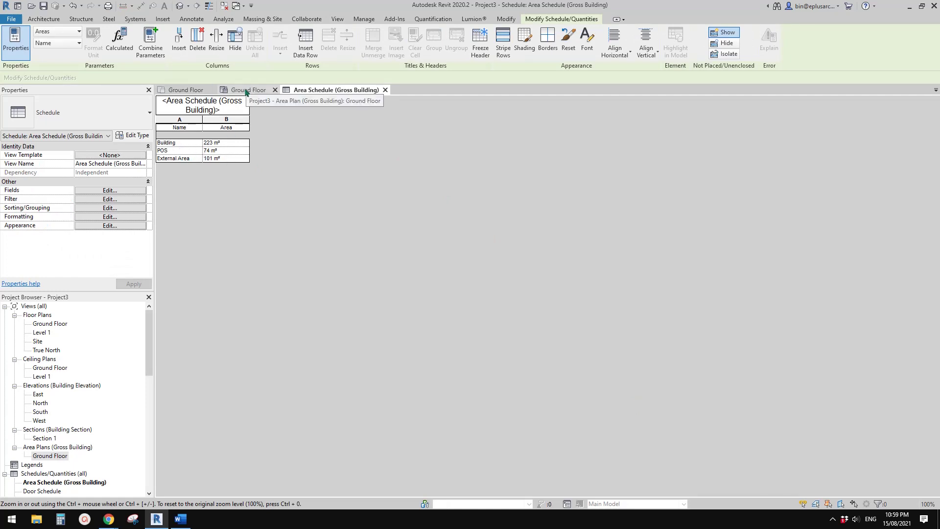
# Close the Ground Floor floor plan and tile the gross building area plan side by side with the area schedule, fitting both views.
pyautogui.click(193, 90)
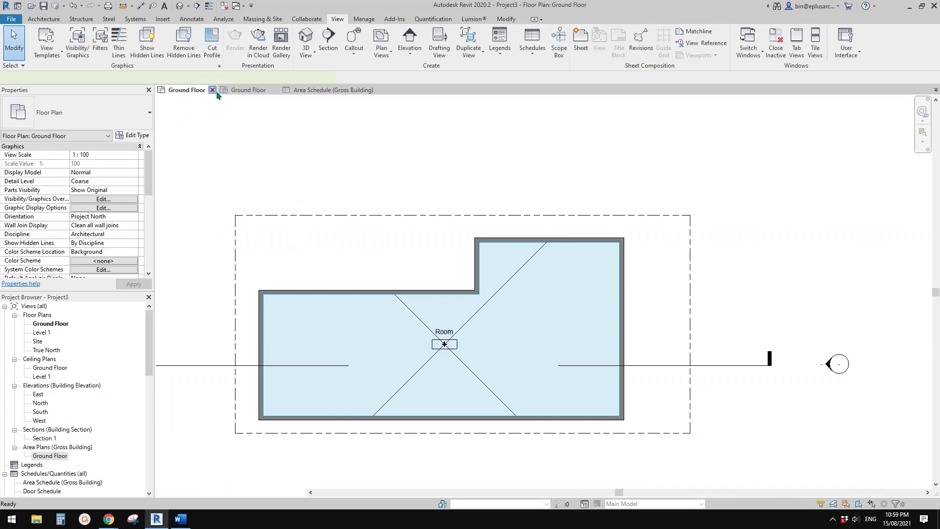
pyautogui.click(212, 90)
pyautogui.click(186, 91)
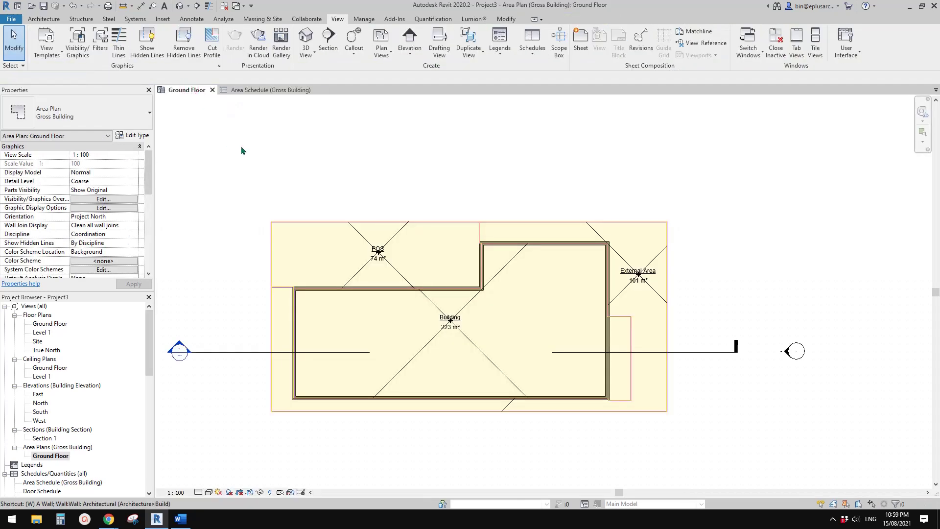
pyautogui.press('w')
pyautogui.press('t')
pyautogui.press('z')
pyautogui.press('a')
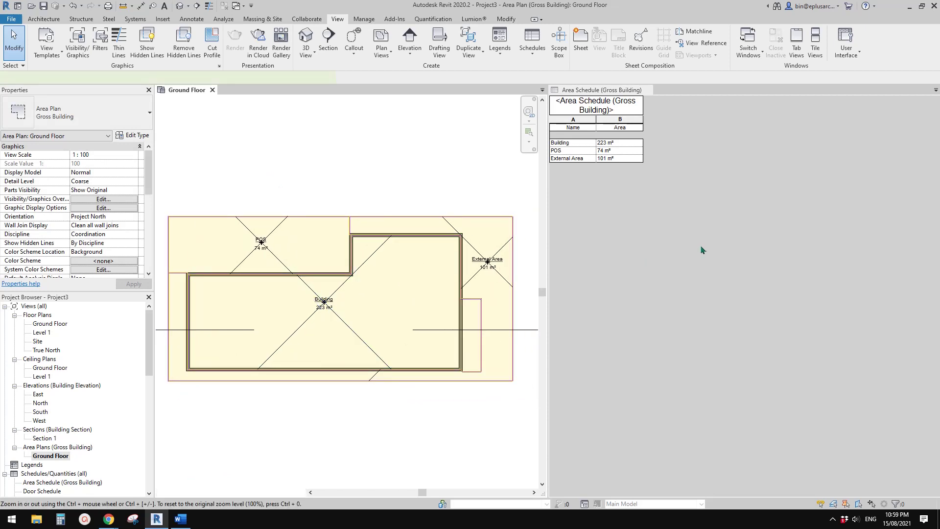
# Widen the area plan view so the tiled area schedule takes only a narrow strip beside it.
pyautogui.click(636, 213)
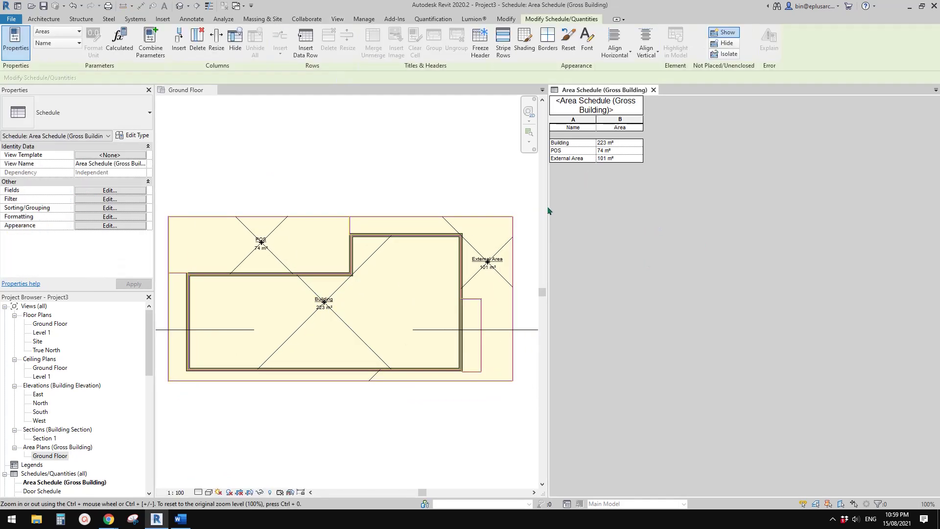
pyautogui.moveTo(547, 211); pyautogui.dragTo(677, 213)
pyautogui.click(498, 226)
pyautogui.scroll(2, 444, 256)
pyautogui.moveTo(444, 257); pyautogui.dragTo(536, 236, button='middle')
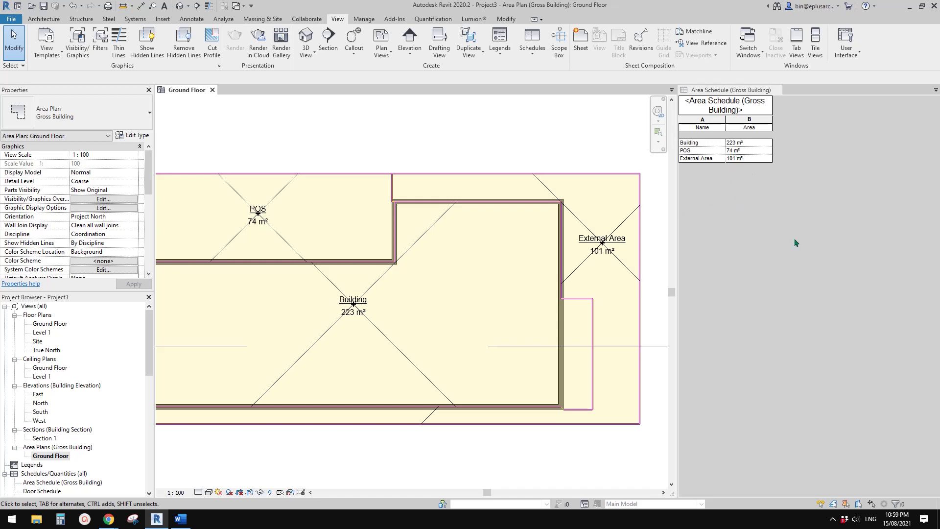
# Add a calculated percentage field named Building Coverage to the area schedule, taking Area by grand total.
pyautogui.click(769, 220)
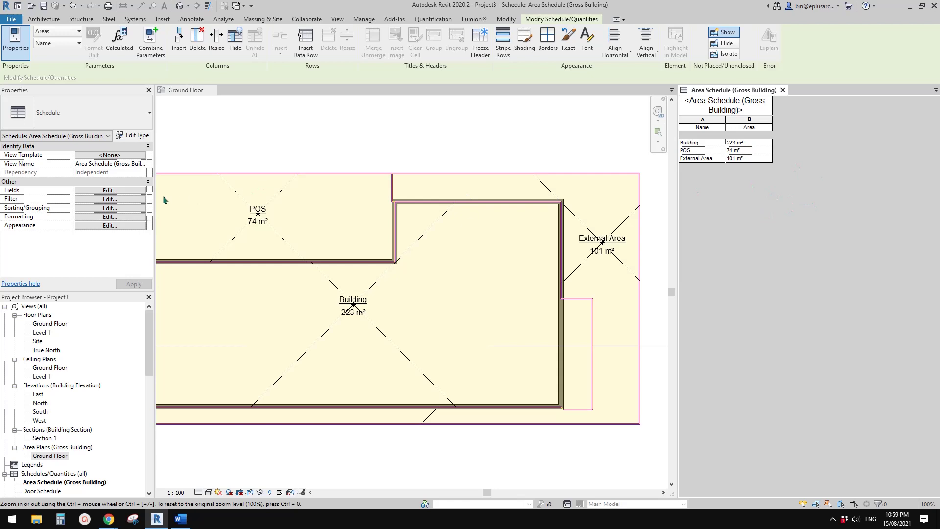
pyautogui.click(109, 191)
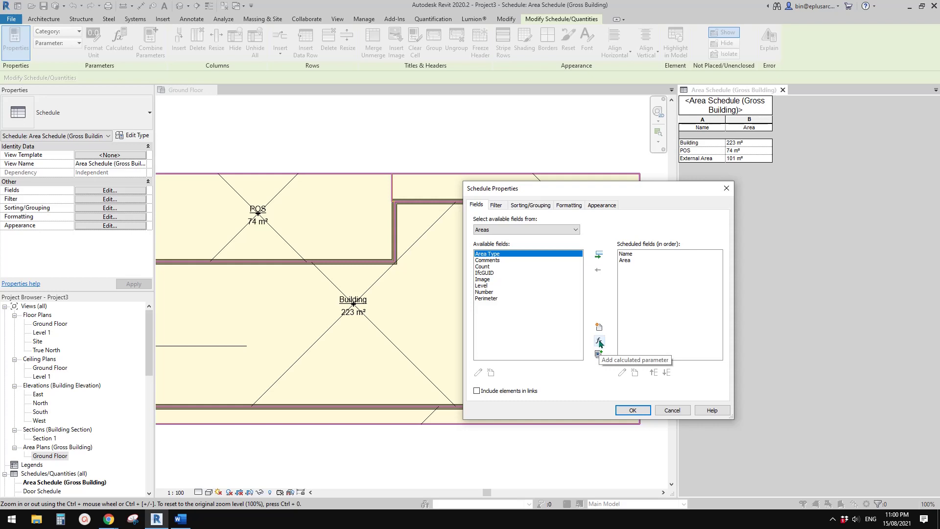
pyautogui.click(598, 341)
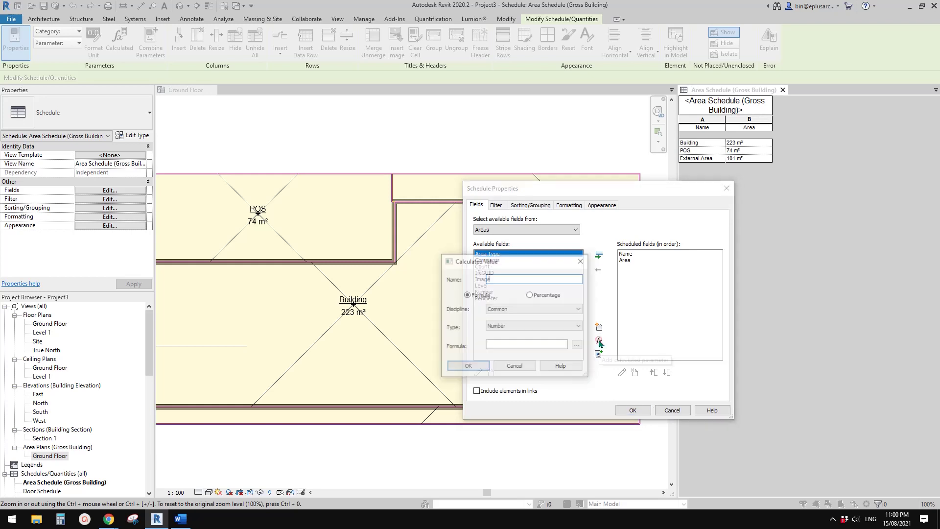
pyautogui.click(518, 280)
pyautogui.write('bUIL')
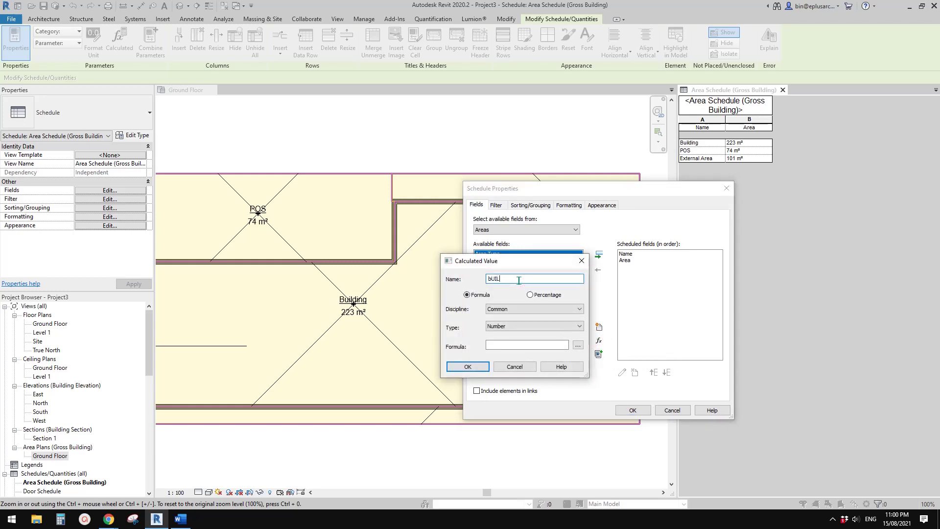
pyautogui.write('Building Coverage')
pyautogui.click(533, 295)
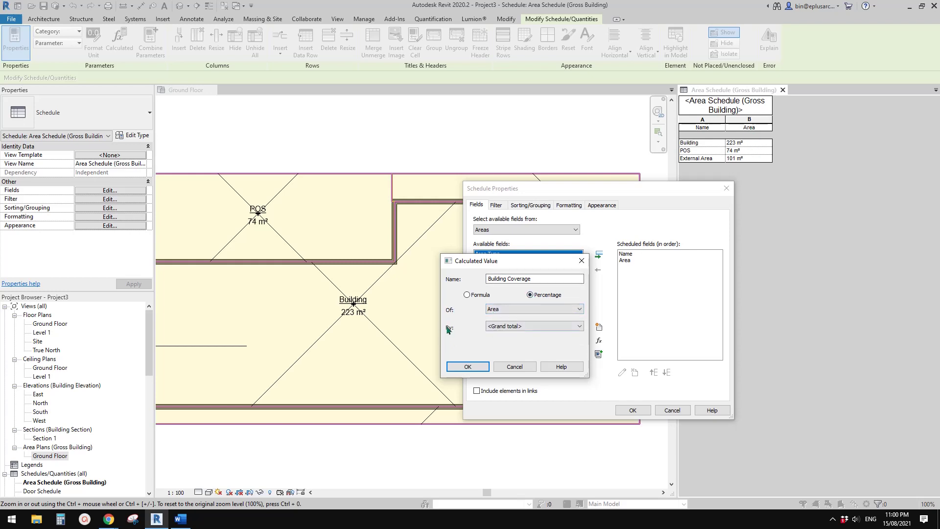
pyautogui.click(507, 328)
pyautogui.click(468, 367)
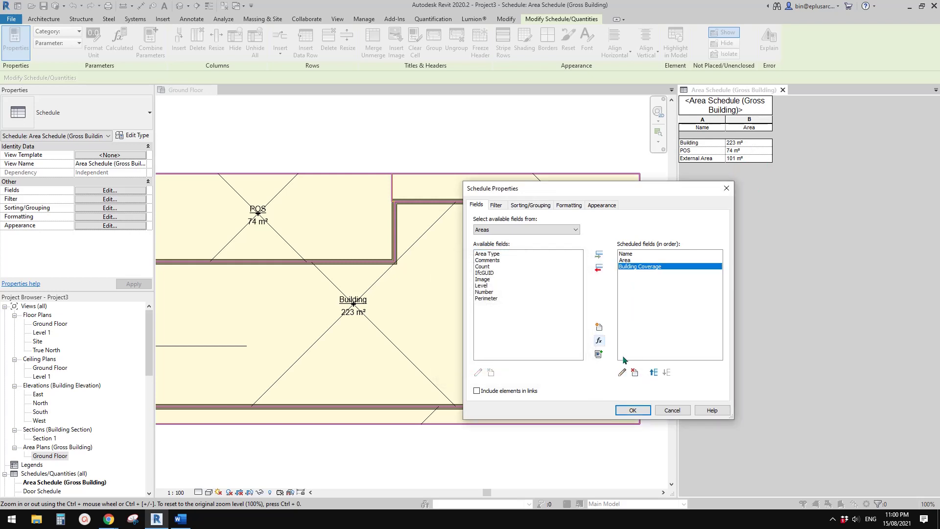
pyautogui.click(631, 411)
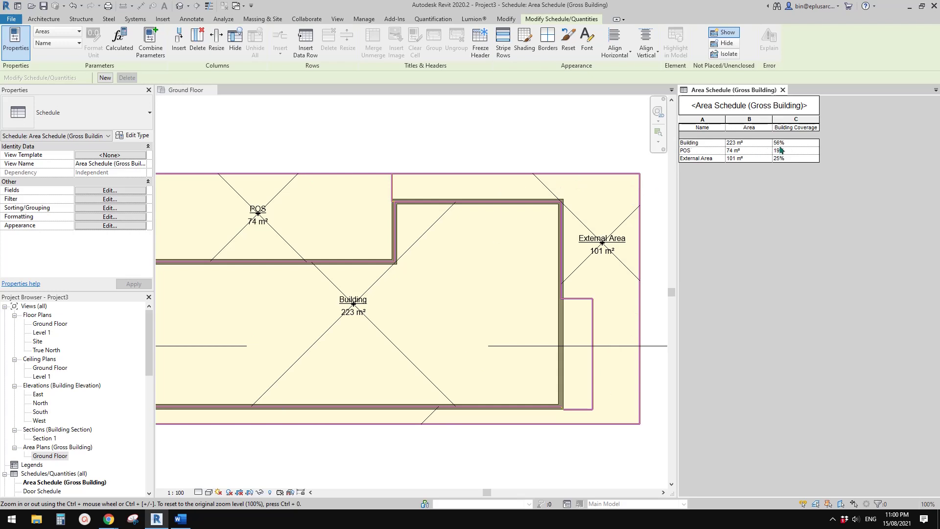
# Compare the Building row's area with its Building Coverage percentage in the area schedule.
pyautogui.click(788, 143)
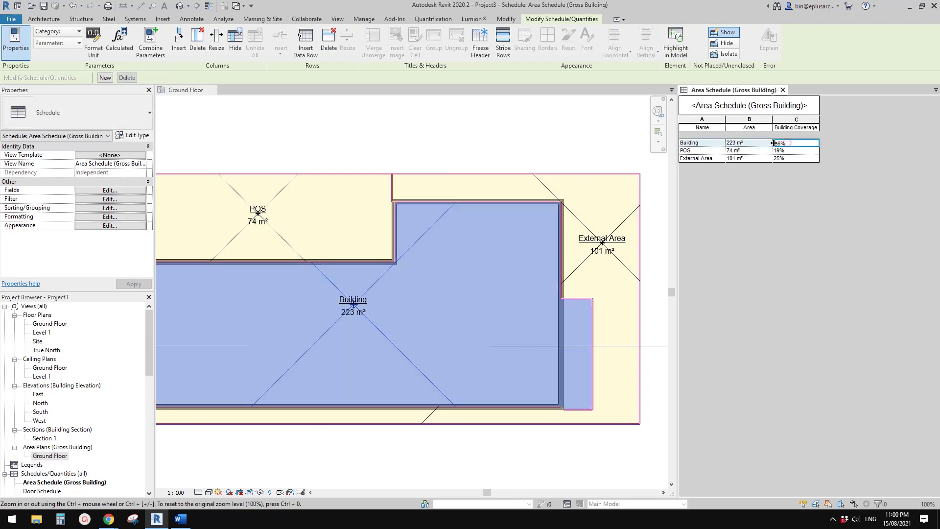
pyautogui.click(743, 144)
pyautogui.click(786, 144)
pyautogui.click(748, 144)
pyautogui.click(783, 143)
pyautogui.click(744, 145)
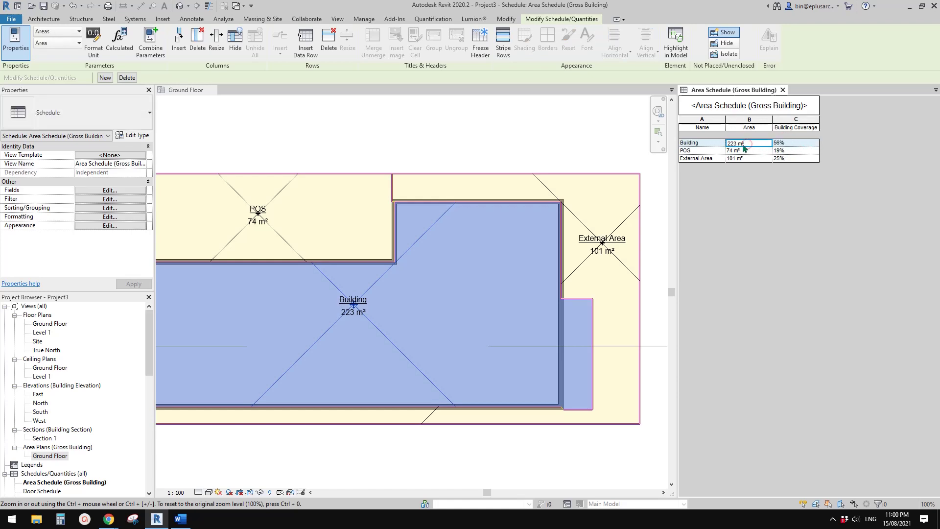
pyautogui.moveTo(772, 143); pyautogui.dragTo(774, 143)
pyautogui.click(782, 144)
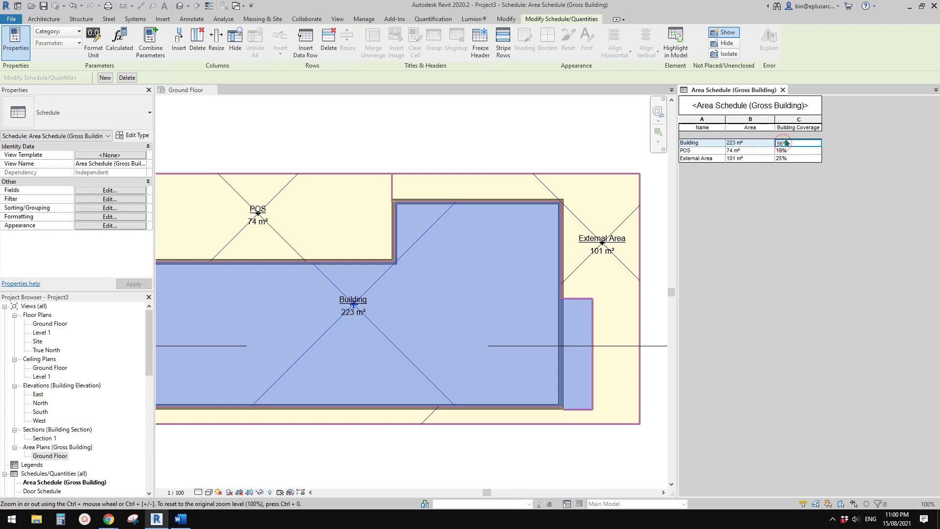
pyautogui.click(757, 143)
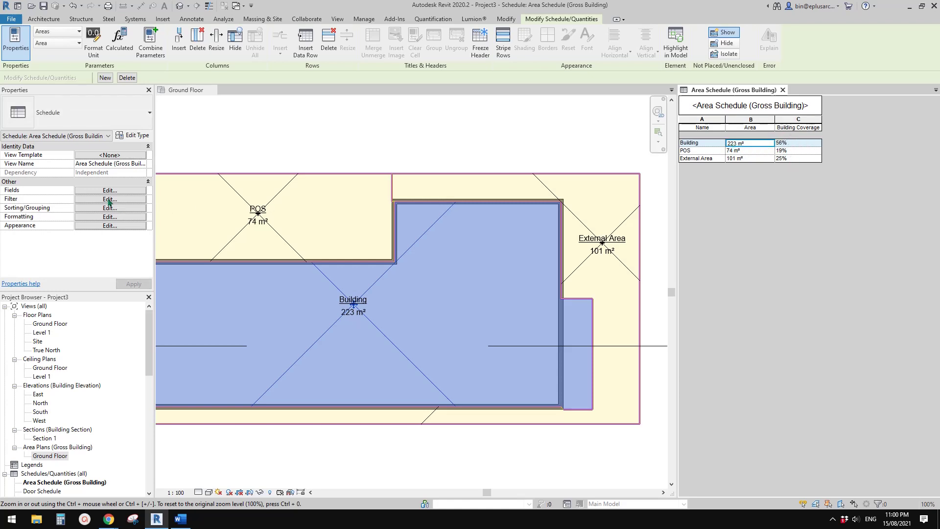
# Override the project settings for the schedule's Area field and round it to 1 decimal place.
pyautogui.click(109, 217)
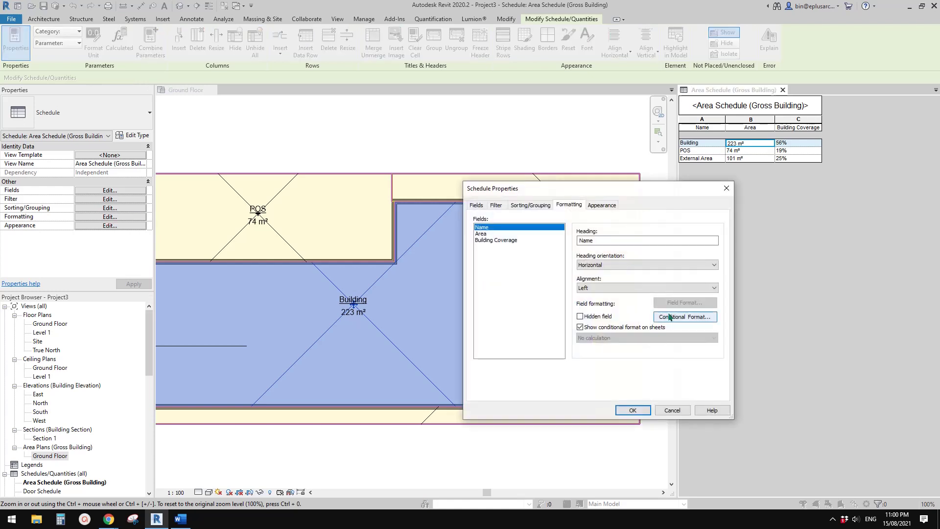
pyautogui.click(480, 234)
pyautogui.click(678, 303)
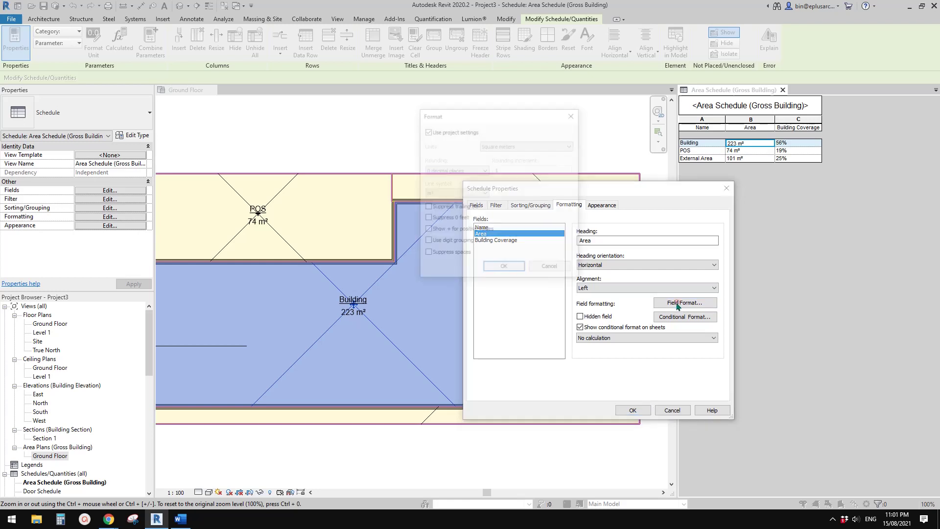
pyautogui.click(426, 131)
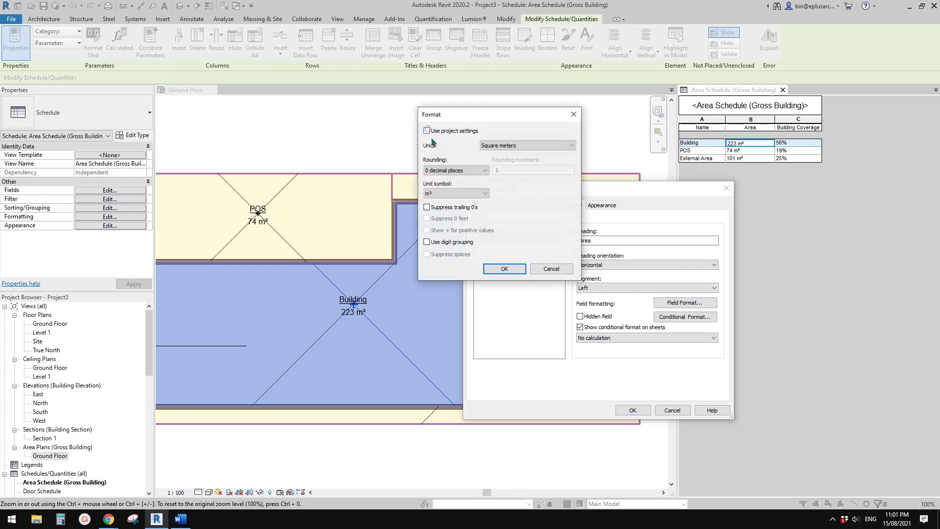
pyautogui.click(441, 170)
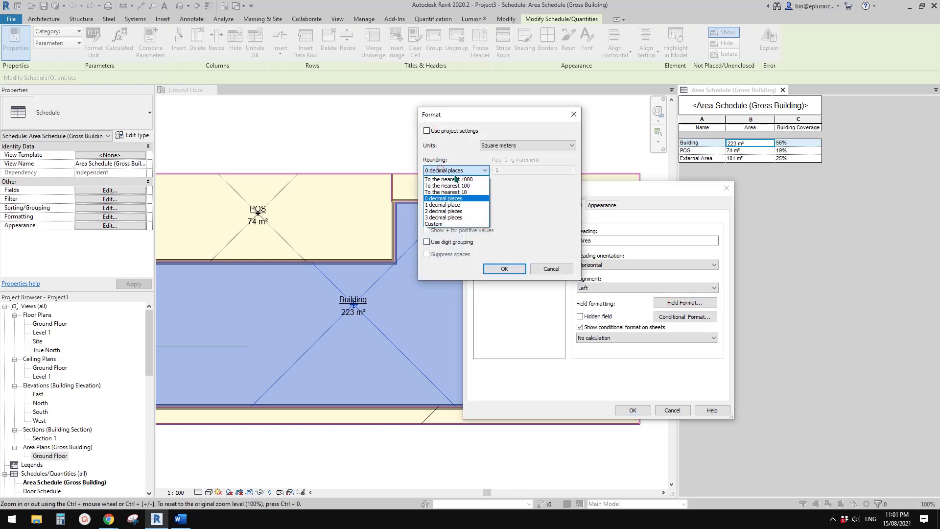
pyautogui.click(452, 205)
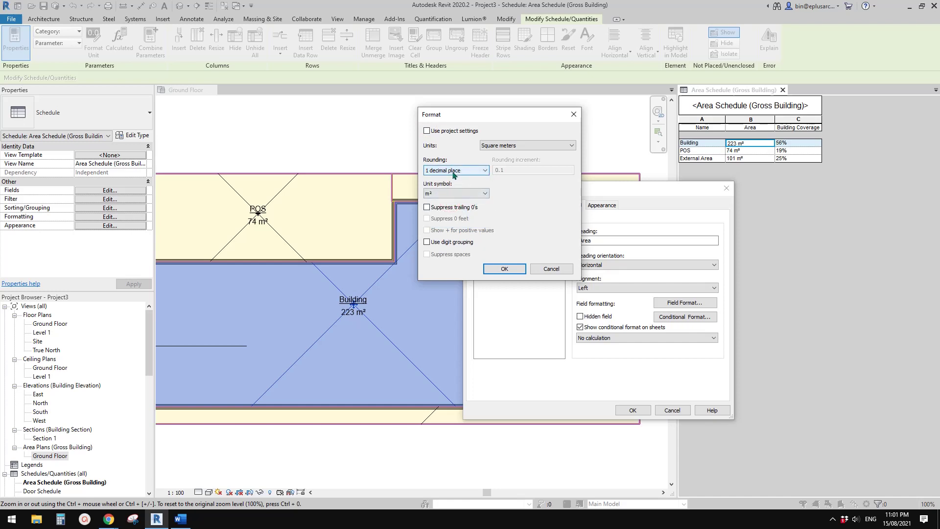
pyautogui.click(502, 269)
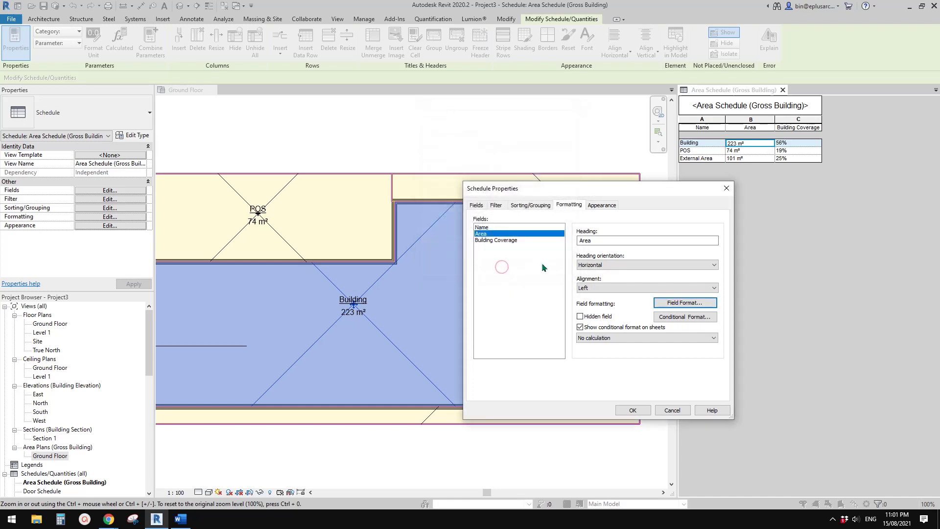
# Format the schedule's Building Coverage field as a percentage rounded to 1 decimal place.
pyautogui.click(495, 241)
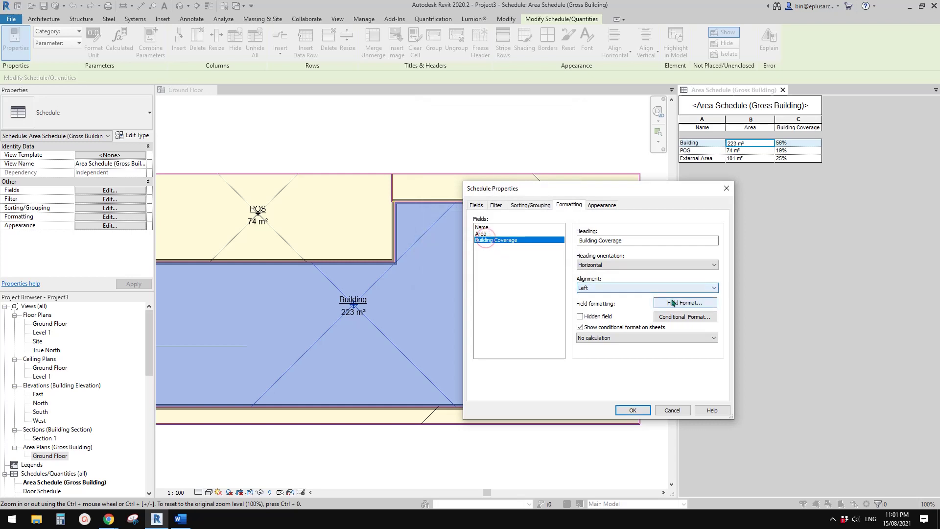
pyautogui.click(680, 303)
pyautogui.click(462, 169)
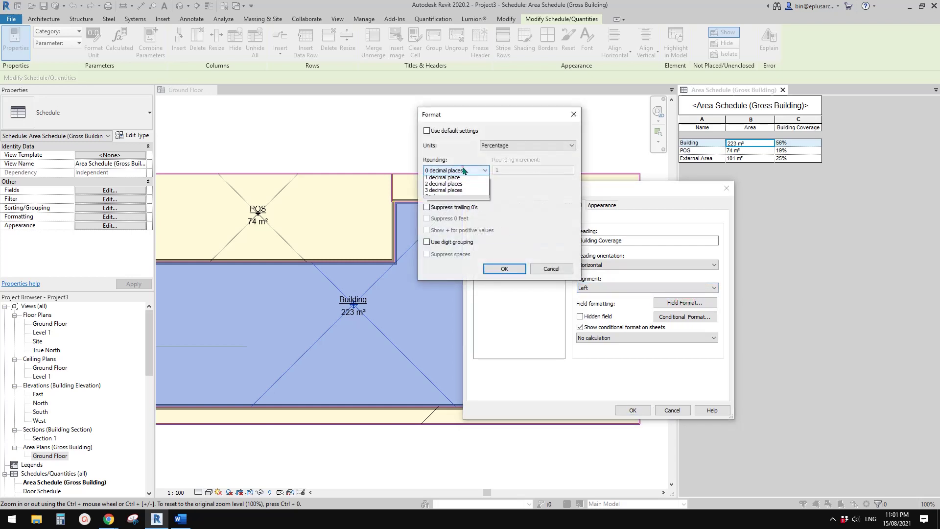
pyautogui.click(445, 205)
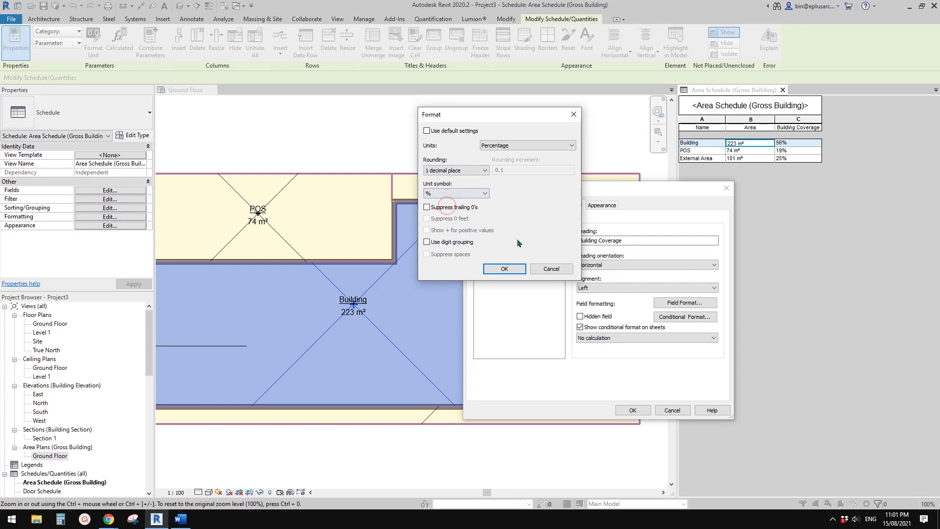
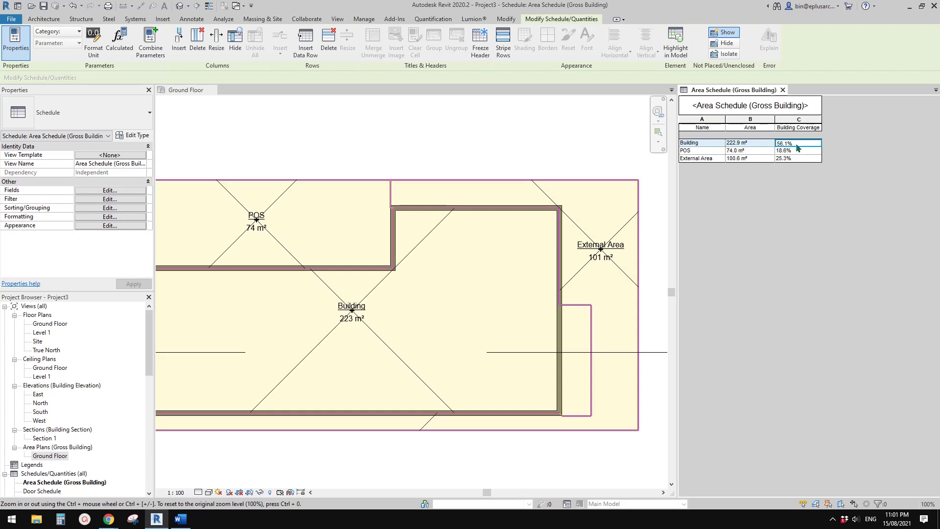
# Add a conditional format to the area schedule's Building Coverage field, testing for Building Coverage greater than 60%.
pyautogui.click(372, 326)
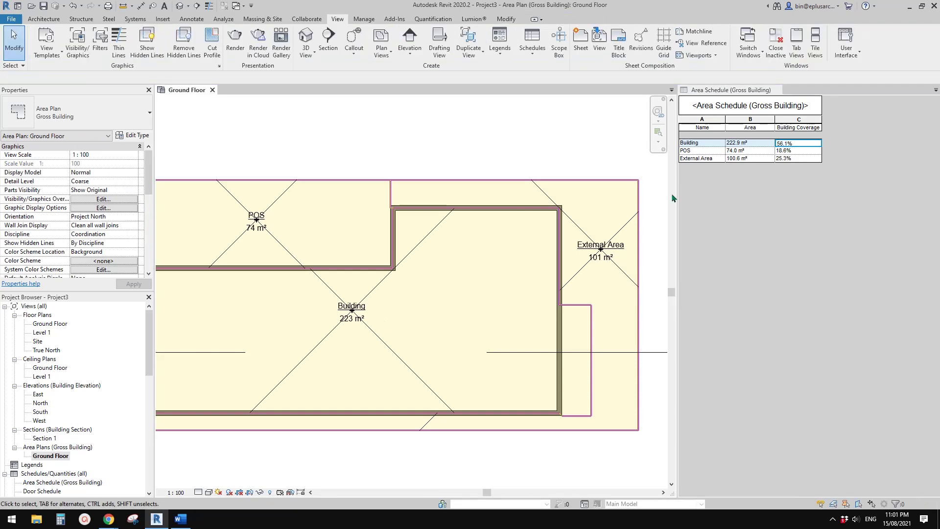
pyautogui.click(797, 141)
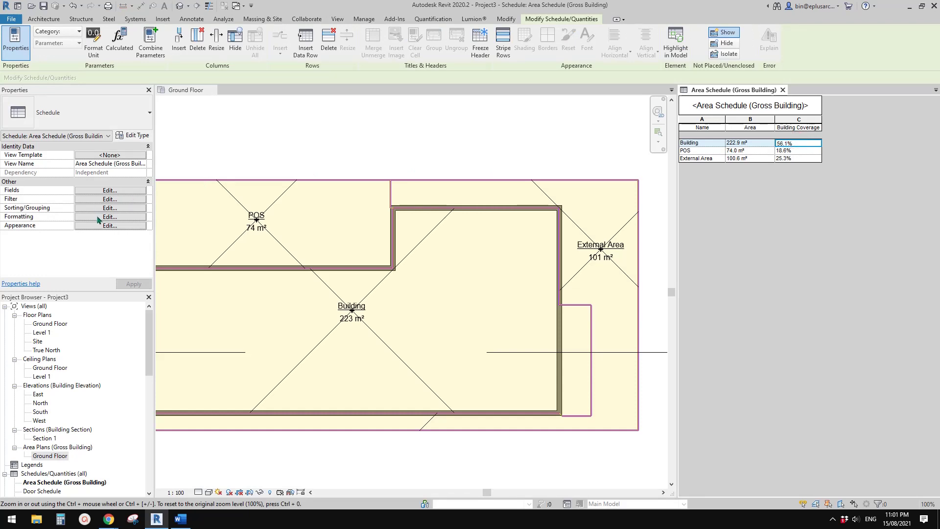
pyautogui.click(98, 219)
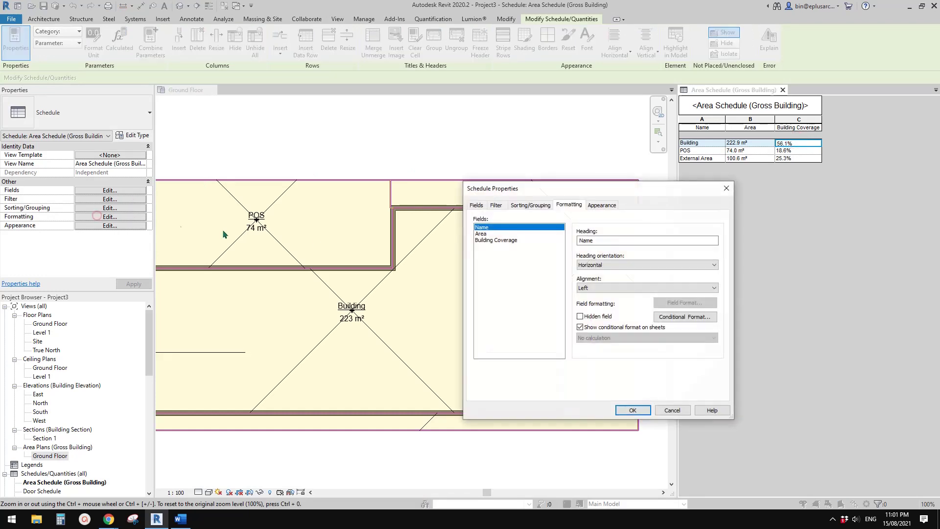
pyautogui.click(493, 241)
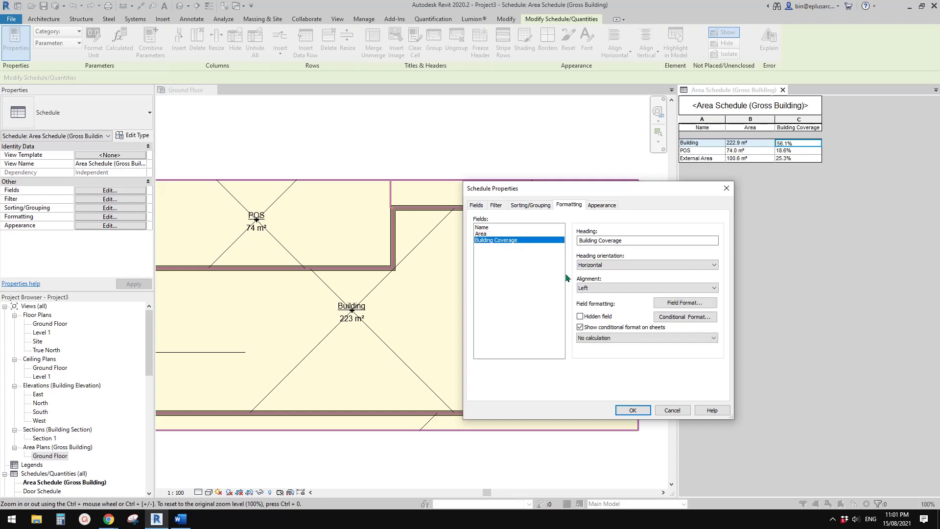
pyautogui.click(680, 318)
pyautogui.moveTo(632, 229); pyautogui.dragTo(581, 176)
pyautogui.click(460, 215)
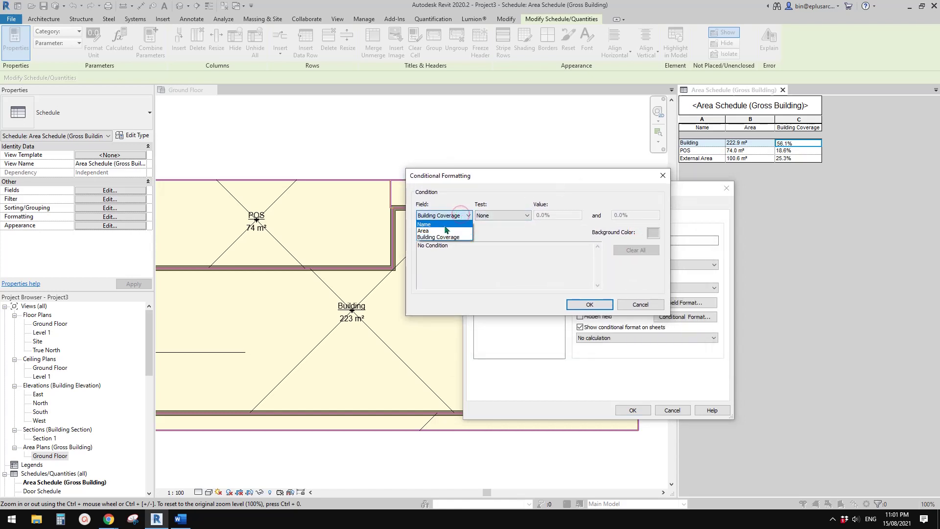
pyautogui.click(446, 231)
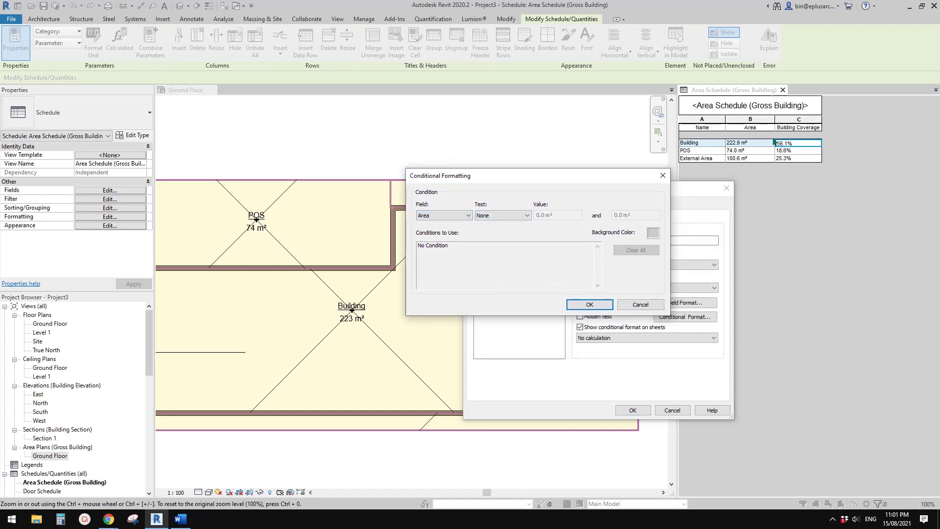
pyautogui.click(460, 216)
pyautogui.click(428, 237)
pyautogui.click(484, 217)
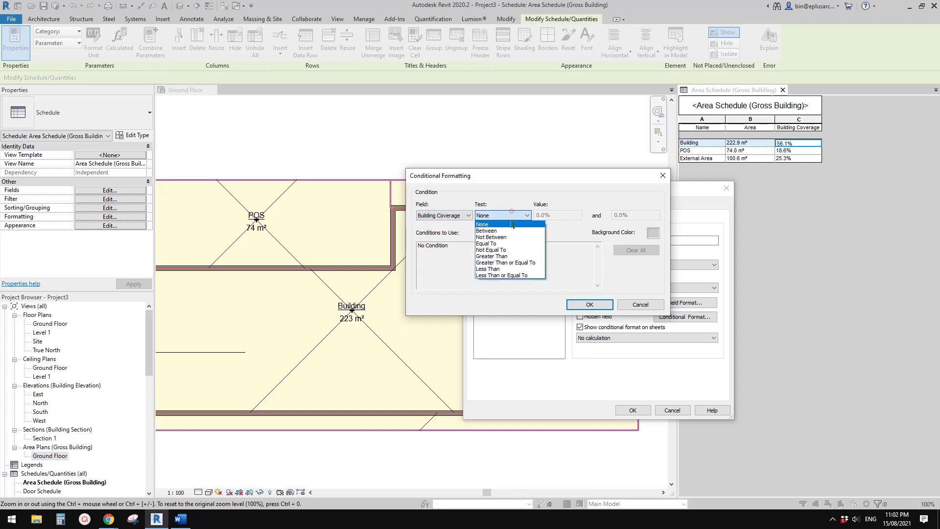
pyautogui.click(503, 258)
pyautogui.click(542, 214)
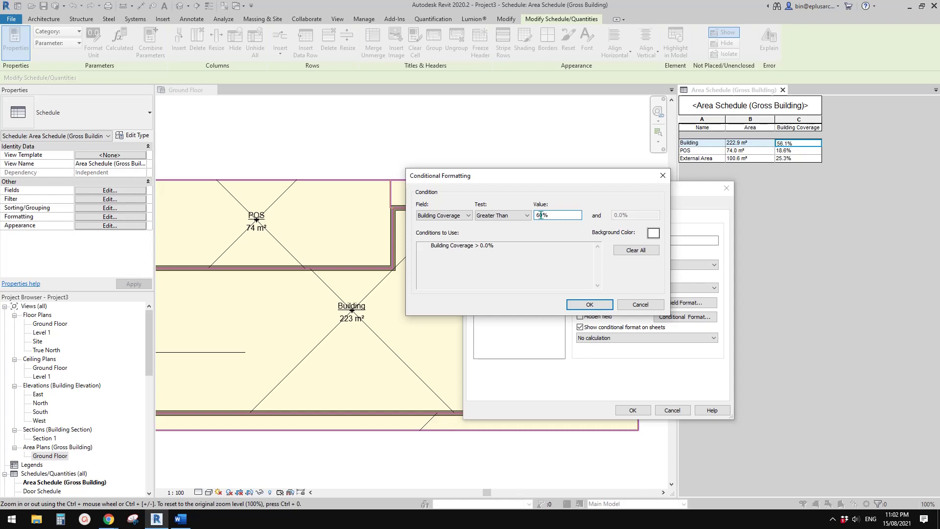
# Give the Building Coverage condition a light red background, RGB 255-128-128, and apply the schedule formatting.
pyautogui.click(653, 233)
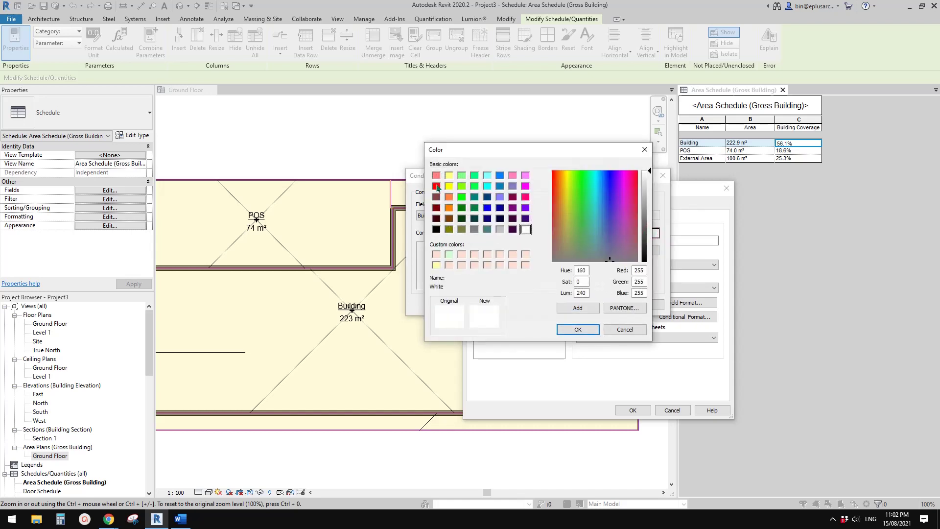
pyautogui.click(435, 176)
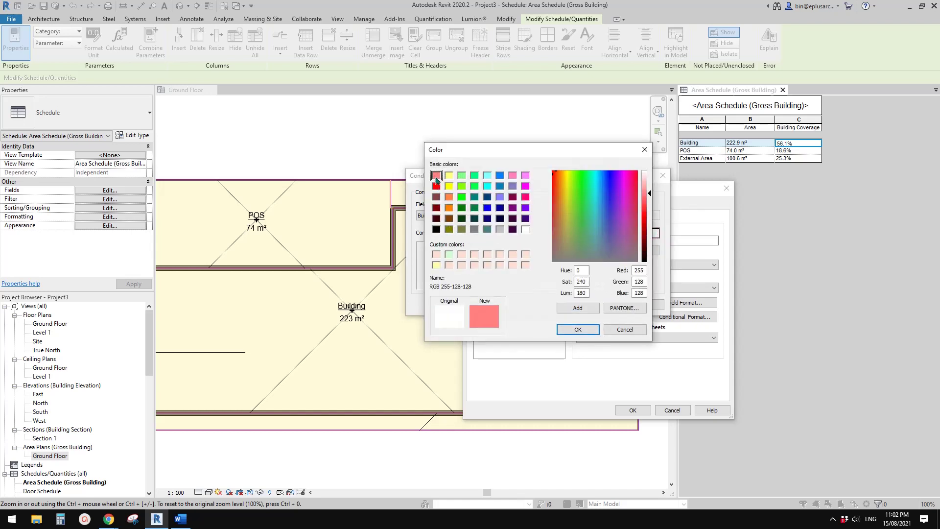
pyautogui.click(578, 330)
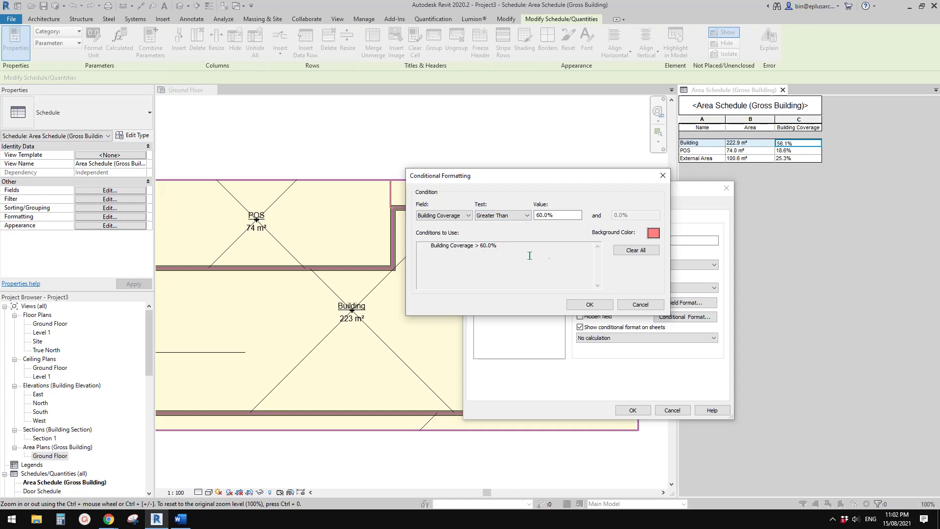
pyautogui.click(590, 304)
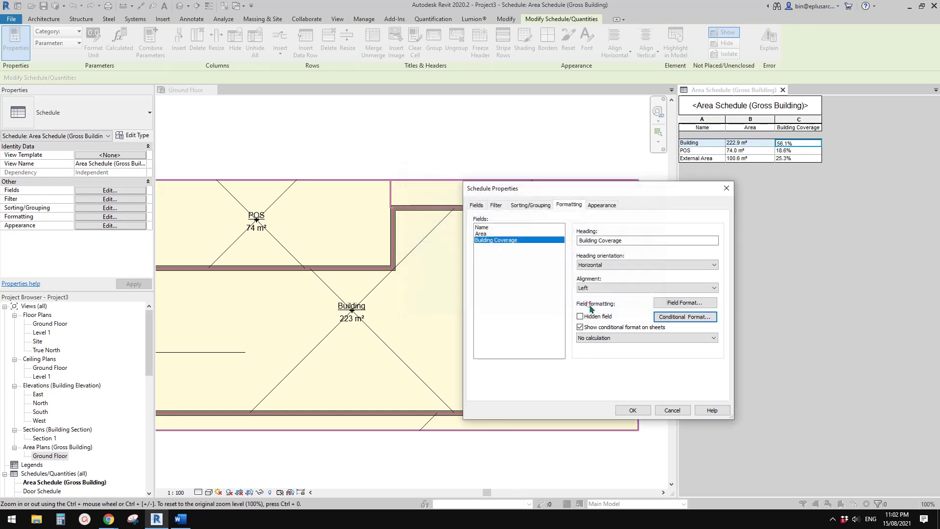
pyautogui.click(632, 410)
# Move the vertical wall between the POS and Building areas toward the POS, to about 8000 mm from the building's far end wall.
pyautogui.click(480, 289)
pyautogui.moveTo(480, 289); pyautogui.dragTo(582, 293, button='middle')
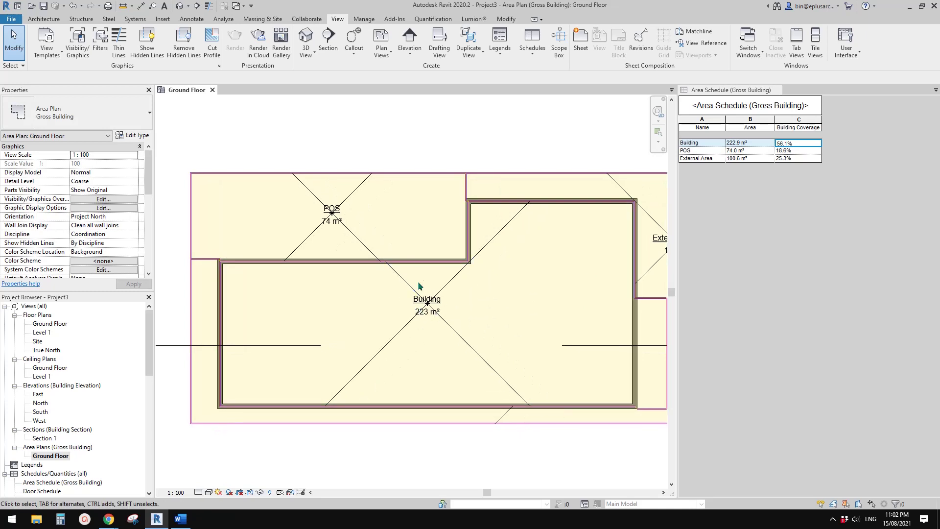
pyautogui.moveTo(497, 235); pyautogui.dragTo(493, 236, button='middle')
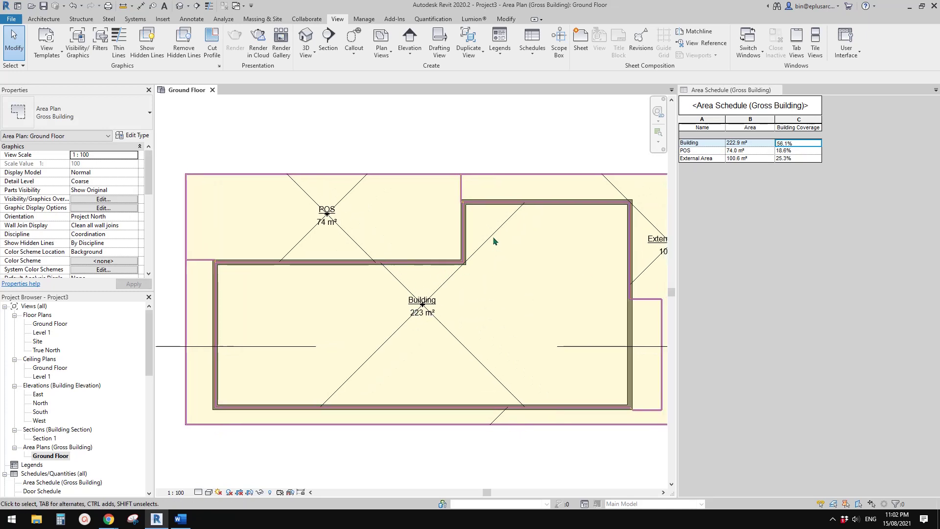
pyautogui.click(465, 245)
pyautogui.moveTo(465, 245); pyautogui.dragTo(392, 247)
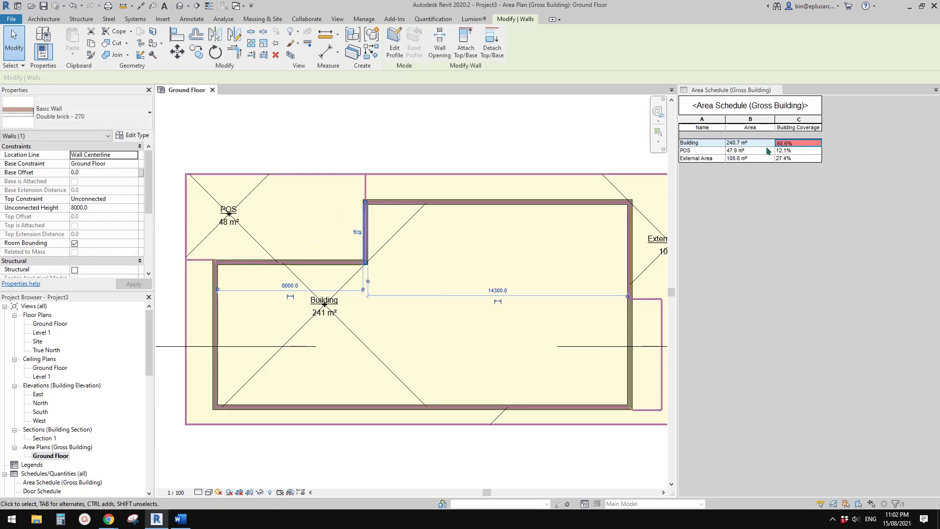
pyautogui.moveTo(368, 239); pyautogui.dragTo(442, 226)
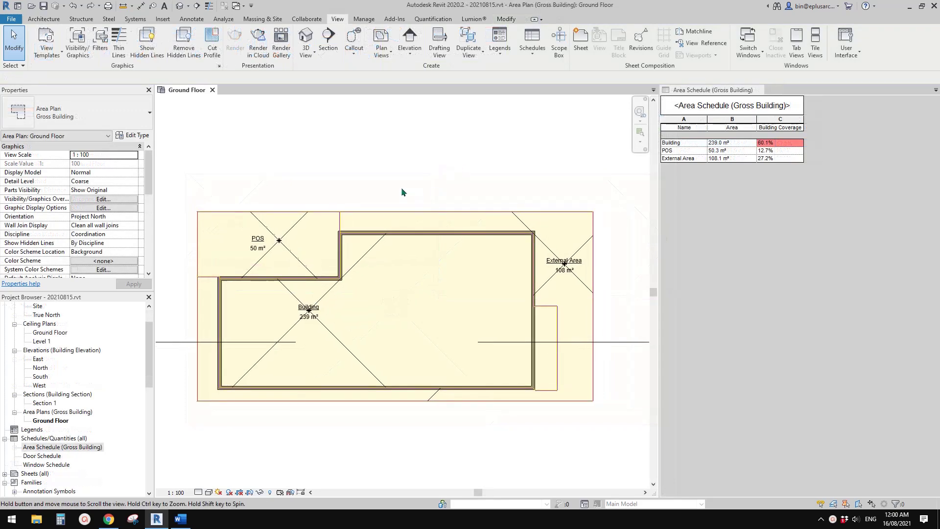
# Examine the POS area's size and properties in the Ground Floor area plan.
pyautogui.scroll(2, 329, 257)
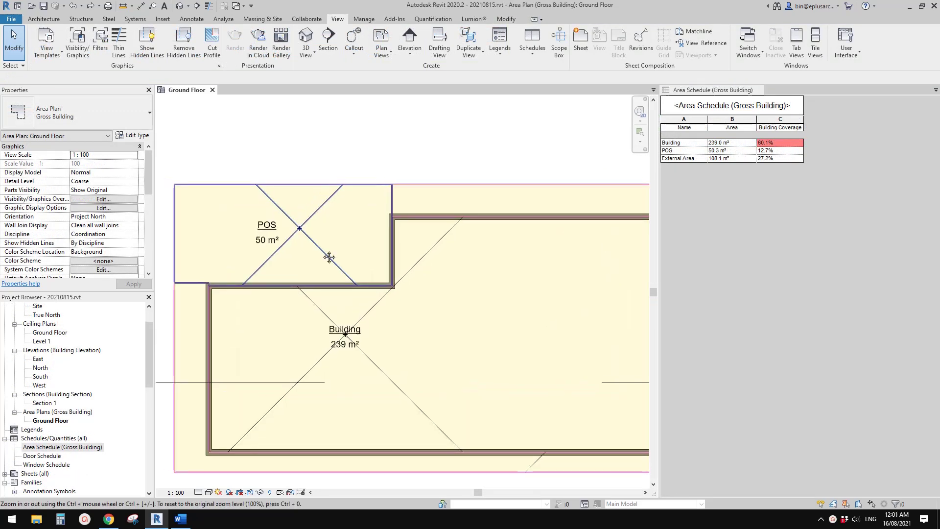
pyautogui.scroll(1, 329, 258)
pyautogui.click(316, 243)
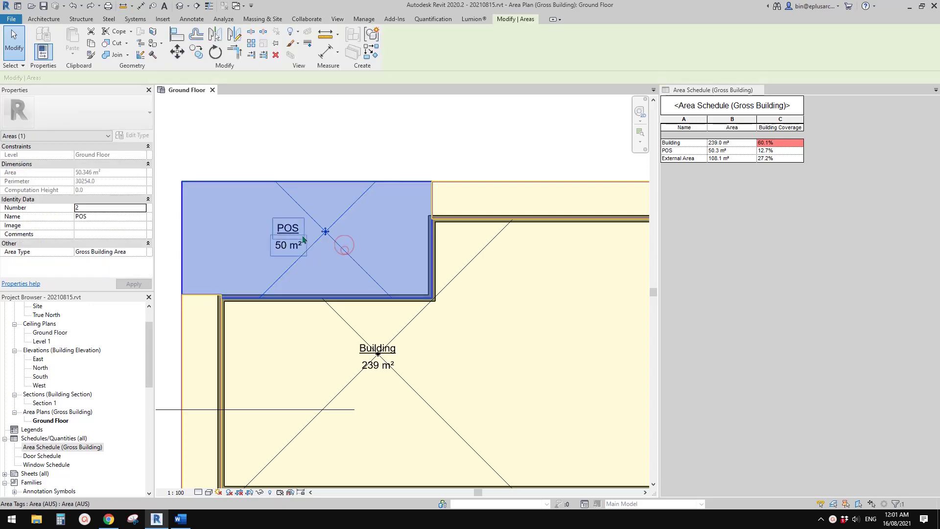
pyautogui.scroll(-2, 303, 239)
pyautogui.click(351, 223)
pyautogui.moveTo(351, 226); pyautogui.dragTo(319, 275, button='middle')
pyautogui.scroll(2, 290, 289)
pyautogui.scroll(-3, 311, 288)
# Place a text note above the area plan reading "min. 80m2 or 20%".
pyautogui.press('t')
pyautogui.press('x')
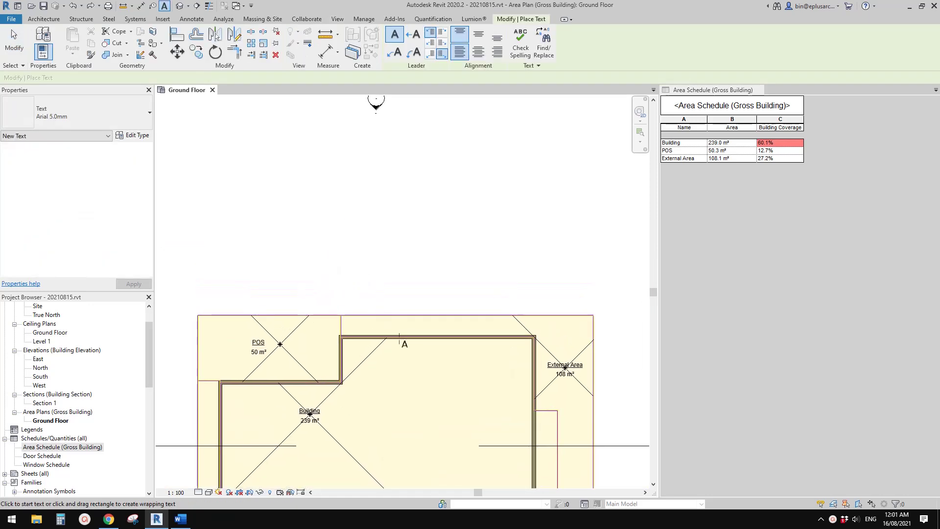
pyautogui.scroll(2, 386, 318)
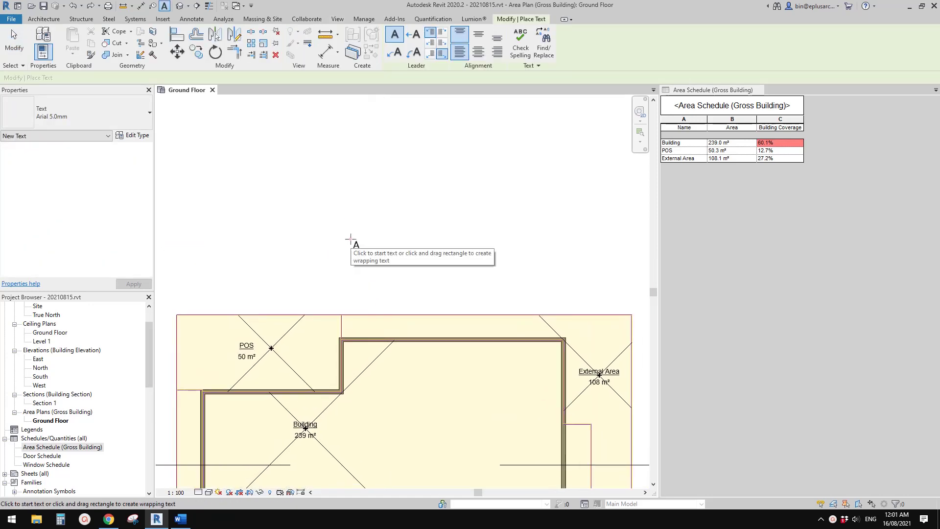
pyautogui.click(351, 239)
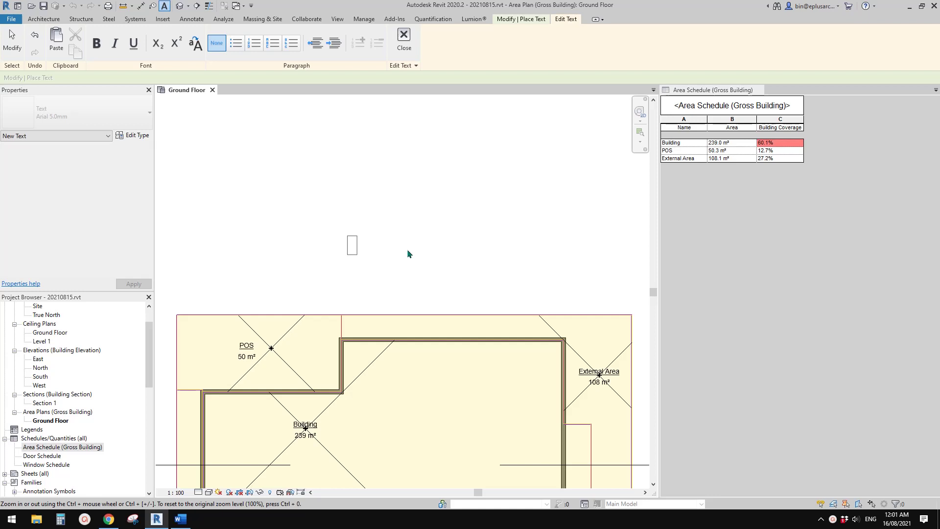
pyautogui.write('min. 890 or 20')
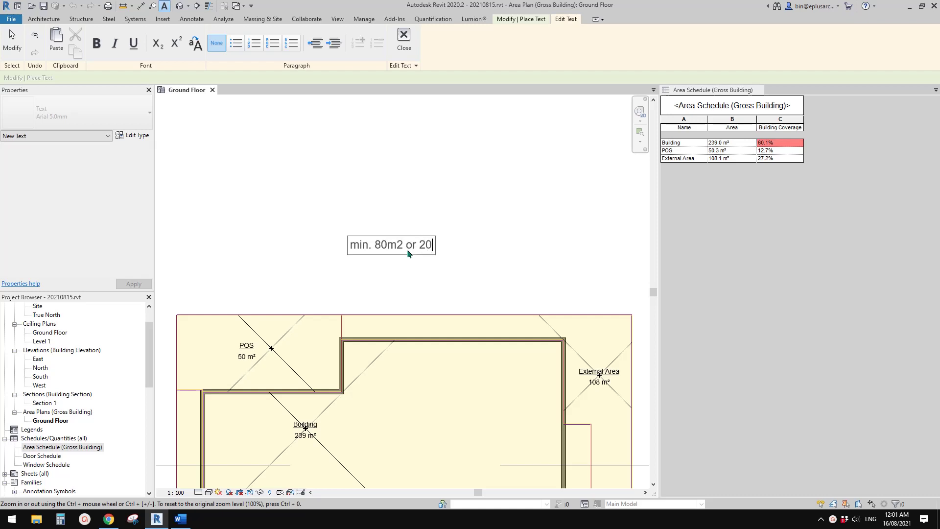
pyautogui.write('%')
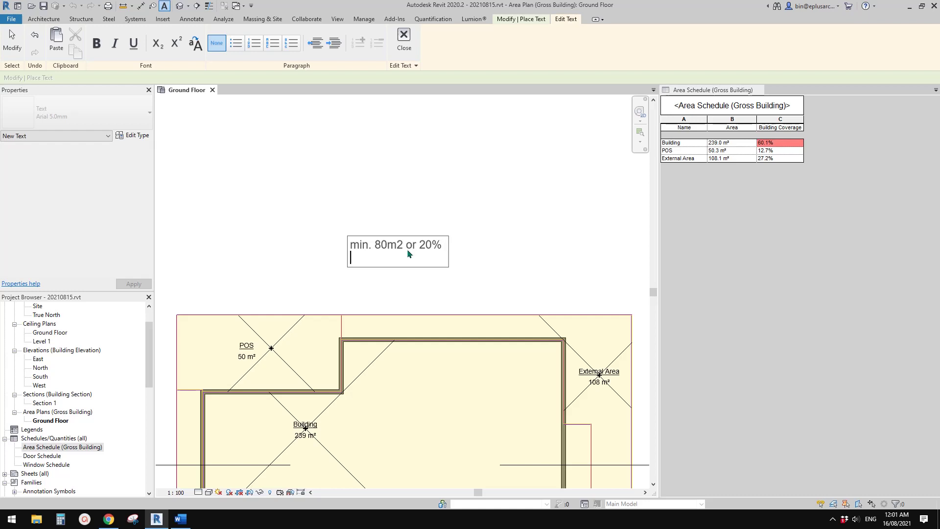
# Add the line "min.40m2" below the first requirement in the note and finish the text.
pyautogui.press('Return')
pyautogui.write('min.40')
pyautogui.click(499, 258)
pyautogui.moveTo(486, 301); pyautogui.dragTo(458, 286, button='middle')
pyautogui.scroll(-1, 445, 277)
pyautogui.press('Escape')
pyautogui.press('Escape')
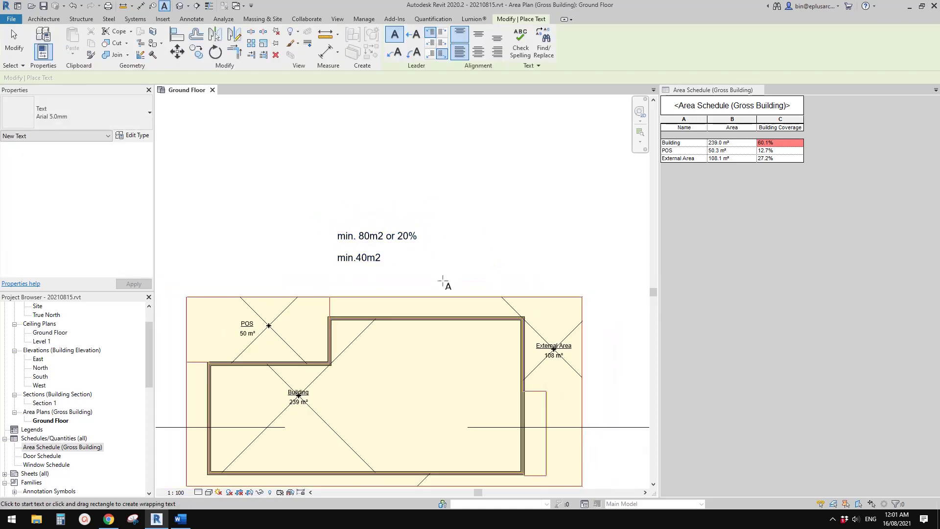
# Place a text note reading "400m2" beside the "min. 80m2 or 20%" requirement.
pyautogui.moveTo(511, 313); pyautogui.dragTo(511, 266, button='middle')
pyautogui.moveTo(439, 192); pyautogui.dragTo(449, 250, button='middle')
pyautogui.scroll(1, 446, 245)
pyautogui.press('t')
pyautogui.press('x')
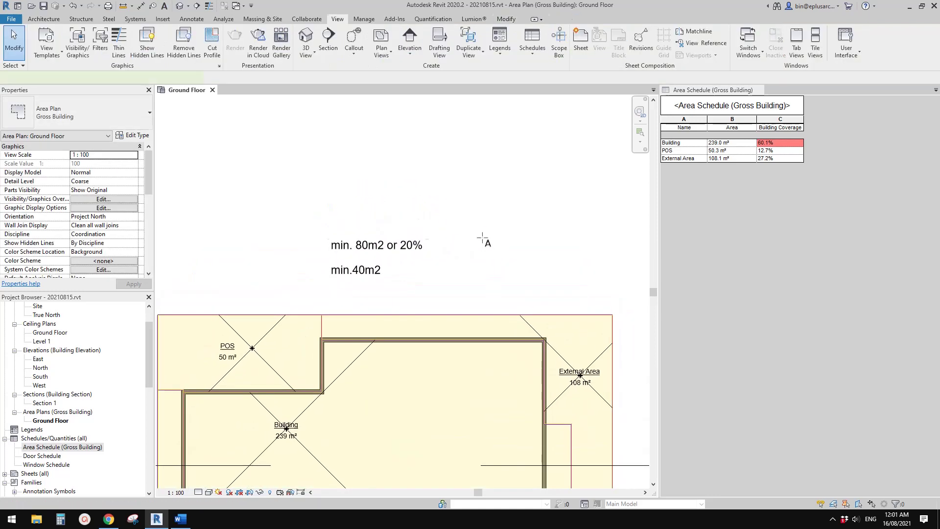
pyautogui.click(482, 238)
pyautogui.write('400m2')
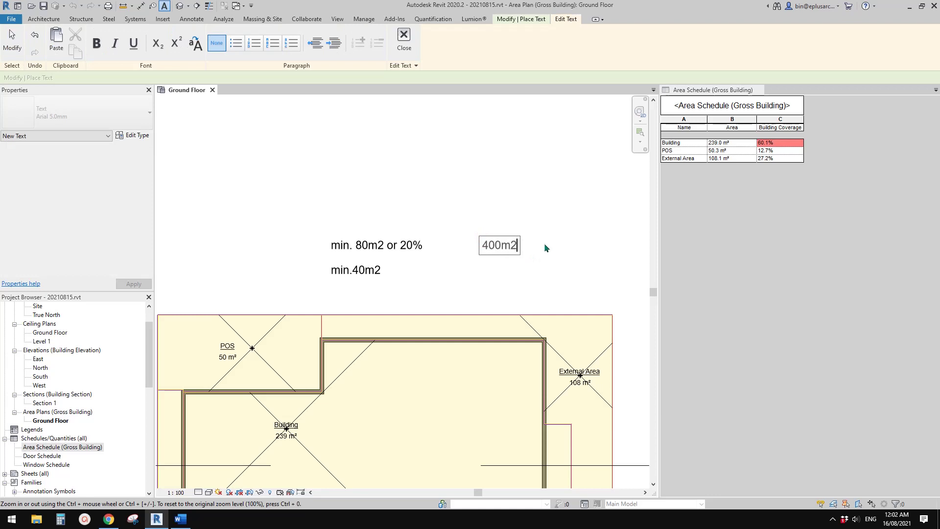
pyautogui.click(544, 247)
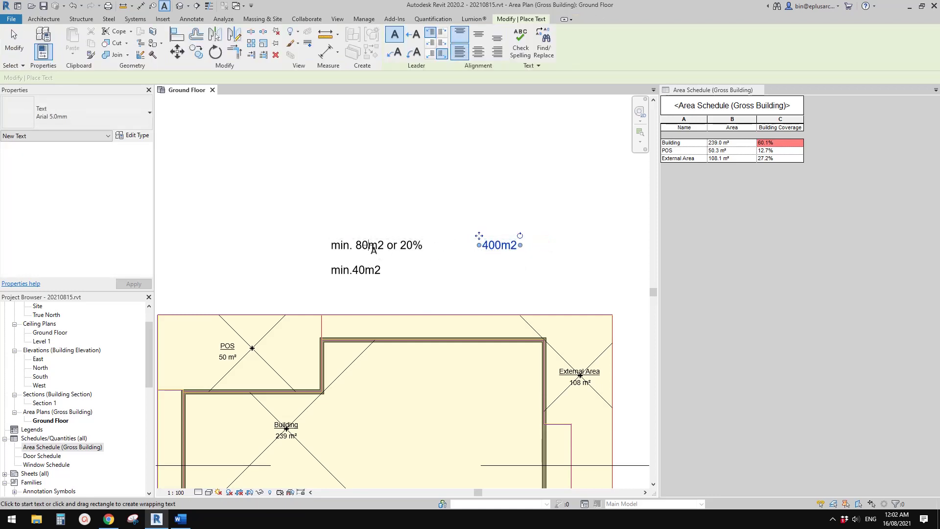
# Place a text note reading "200m2" above the "400m2" note.
pyautogui.moveTo(487, 234); pyautogui.dragTo(481, 242, button='middle')
pyautogui.scroll(1, 481, 212)
pyautogui.click(480, 206)
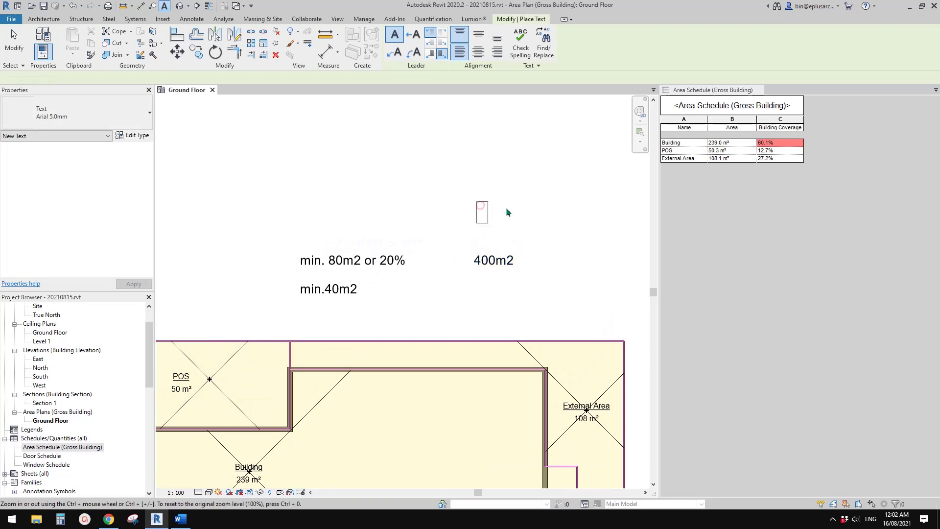
pyautogui.click(555, 255)
pyautogui.moveTo(481, 206); pyautogui.dragTo(475, 235, button='middle')
pyautogui.click(475, 237)
pyautogui.write('2')
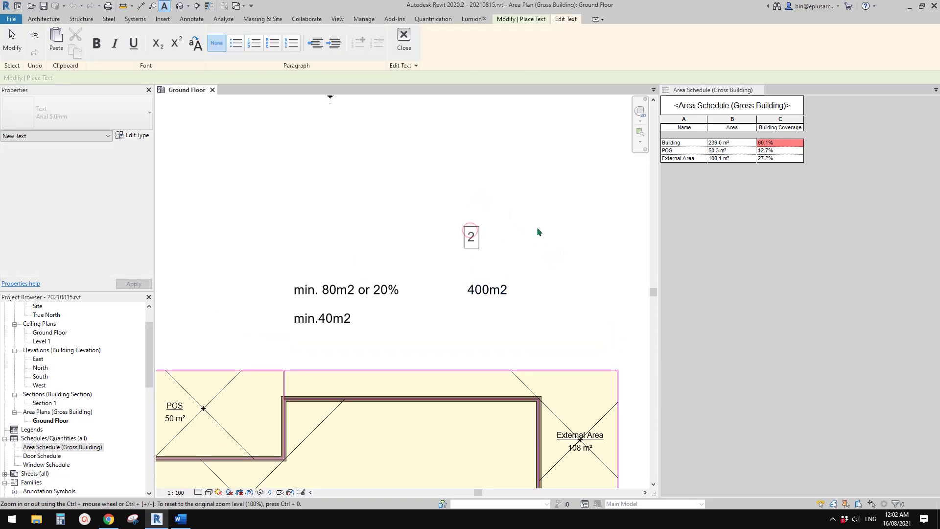
pyautogui.write('00m2')
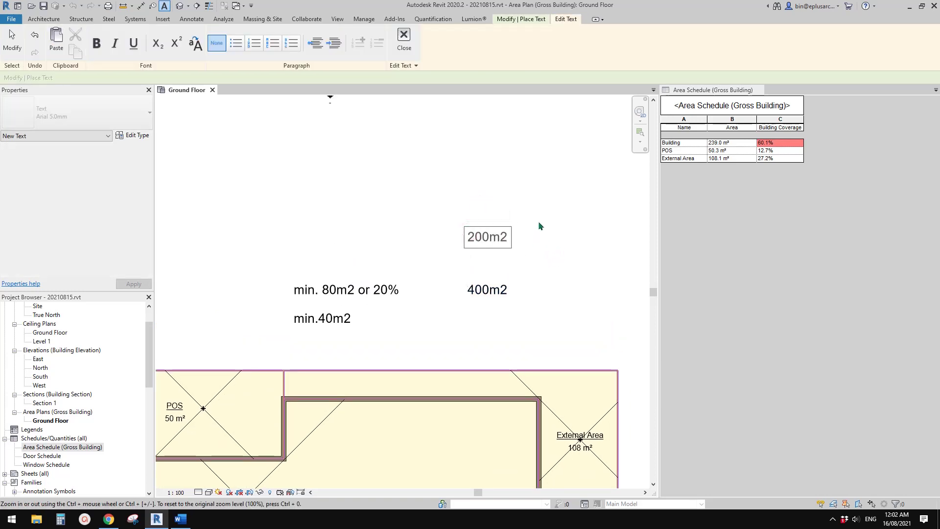
pyautogui.click(541, 219)
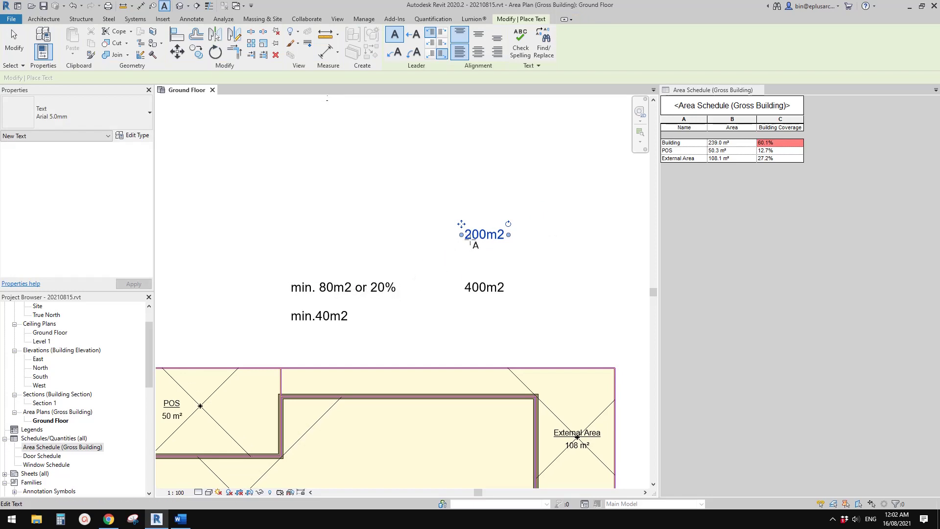
# Place a text note reading "180m2" above the "200m2" note.
pyautogui.scroll(1, 472, 237)
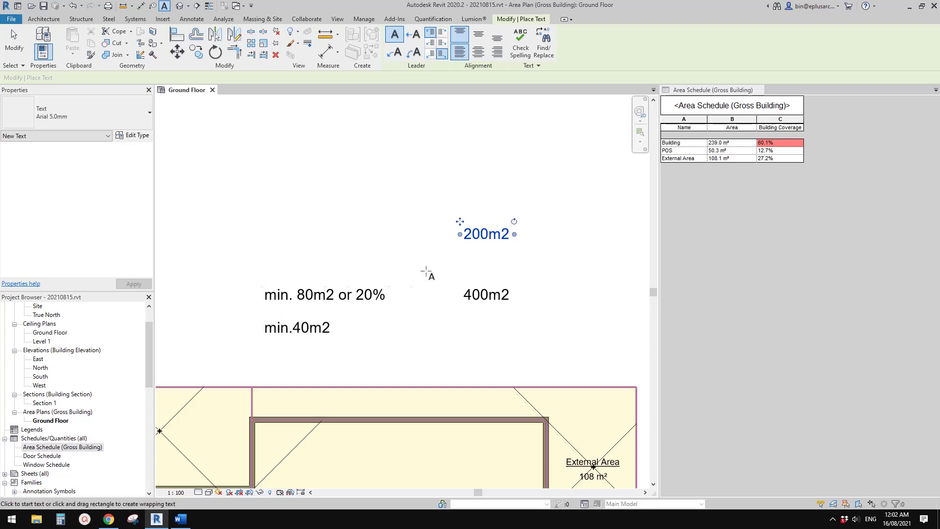
pyautogui.scroll(1, 441, 255)
pyautogui.click(466, 209)
pyautogui.write('14')
pyautogui.press('BackSpace')
pyautogui.press('BackSpace')
pyautogui.write('1')
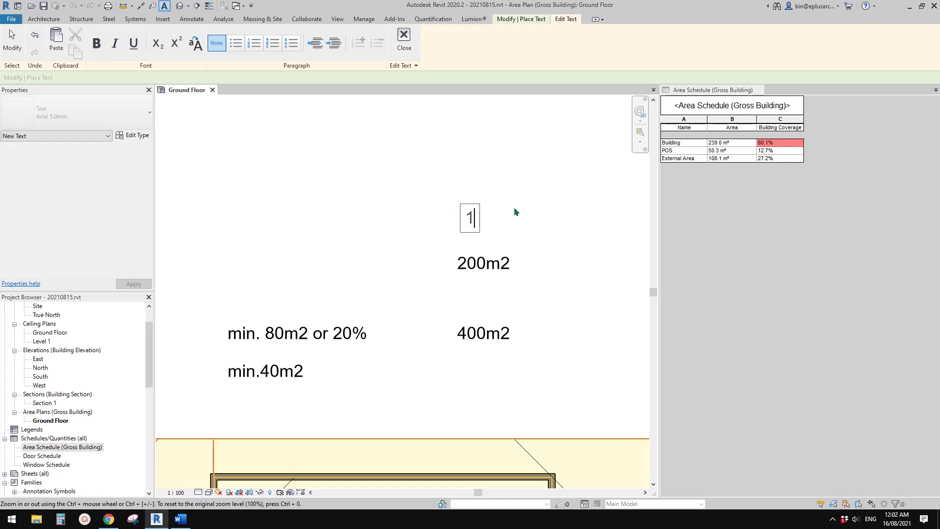
pyautogui.write('80m2')
pyautogui.click(488, 174)
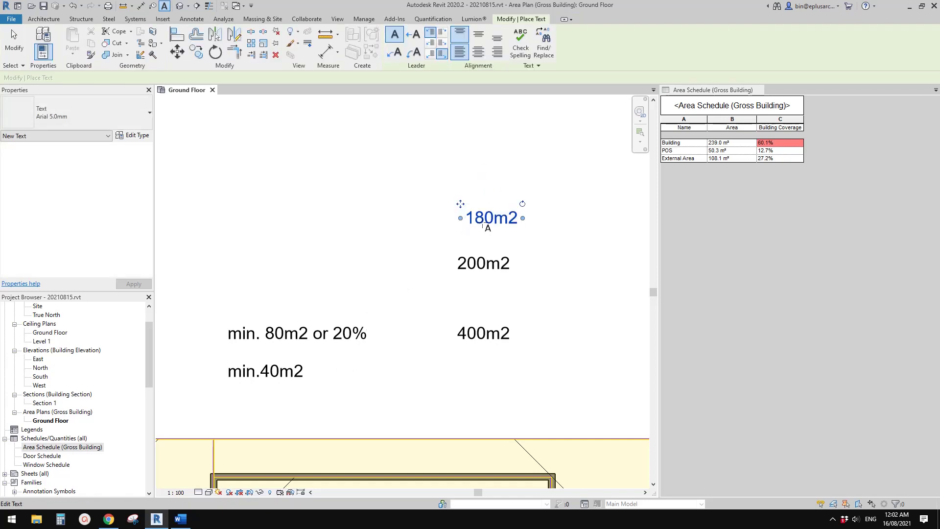
# Place a text note reading "36" beside the "180m2" note.
pyautogui.moveTo(535, 218); pyautogui.dragTo(503, 235, button='middle')
pyautogui.click(526, 231)
pyautogui.write('36')
pyautogui.click(576, 233)
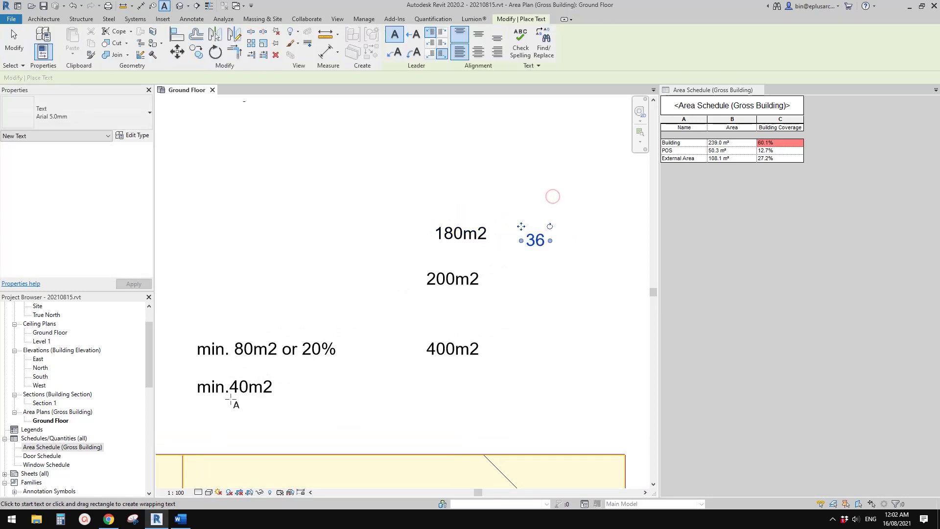
pyautogui.moveTo(433, 316); pyautogui.dragTo(462, 311, button='middle')
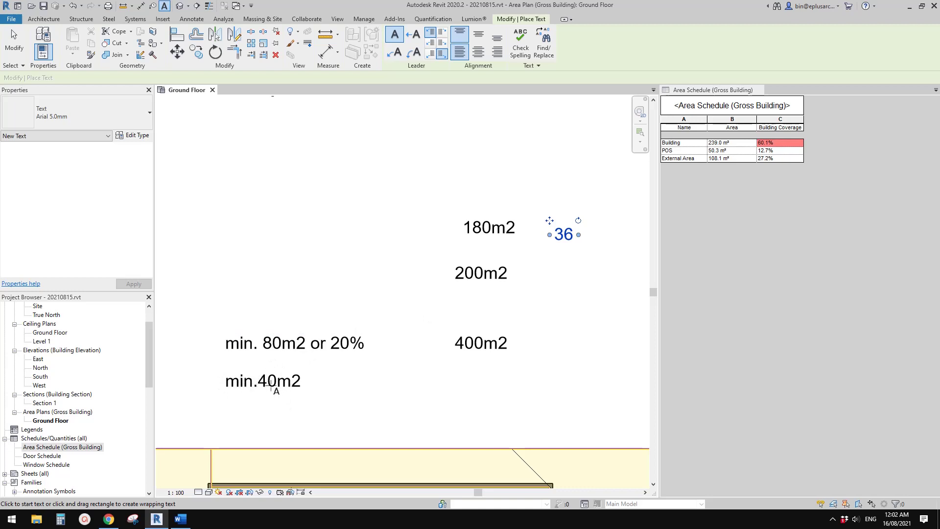
pyautogui.moveTo(503, 270); pyautogui.dragTo(480, 289, button='middle')
pyautogui.scroll(2, 479, 293)
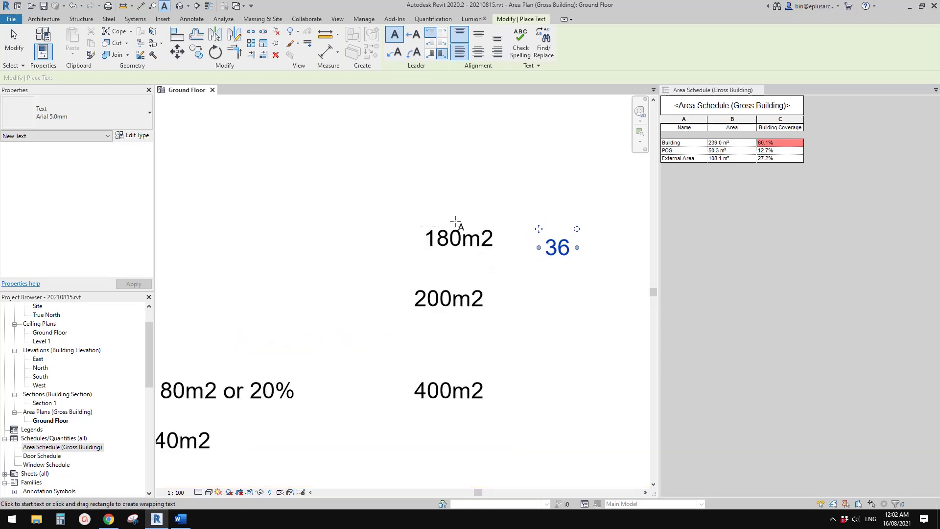
pyautogui.scroll(-1, 477, 250)
pyautogui.moveTo(478, 251); pyautogui.dragTo(497, 250, button='middle')
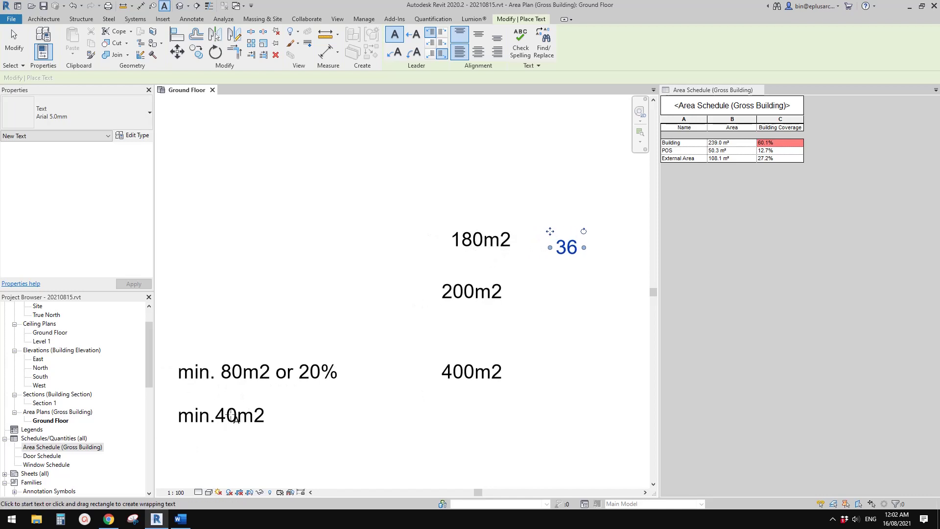
pyautogui.moveTo(256, 413); pyautogui.dragTo(289, 404, button='middle')
# Copy the "400m2" text note straight down by about 1900 mm.
pyautogui.moveTo(456, 402); pyautogui.dragTo(401, 310, button='middle')
pyautogui.scroll(-3, 375, 340)
pyautogui.press('Escape')
pyautogui.press('Escape')
pyautogui.scroll(2, 412, 316)
pyautogui.click(410, 317)
pyautogui.press('c')
pyautogui.press('o')
pyautogui.click(460, 295)
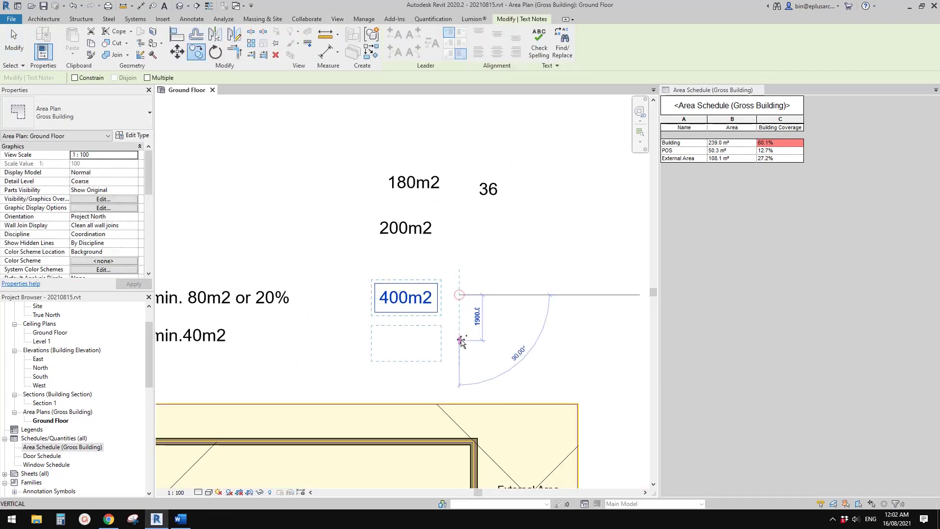
pyautogui.click(461, 340)
# Change the copied text note to read "800m2".
pyautogui.click(399, 345)
pyautogui.doubleClick(392, 346)
pyautogui.press('BackSpace')
pyautogui.write('8')
pyautogui.click(493, 335)
pyautogui.moveTo(472, 350); pyautogui.dragTo(484, 324, button='middle')
pyautogui.scroll(-1, 286, 296)
pyautogui.moveTo(286, 296); pyautogui.dragTo(342, 297, button='middle')
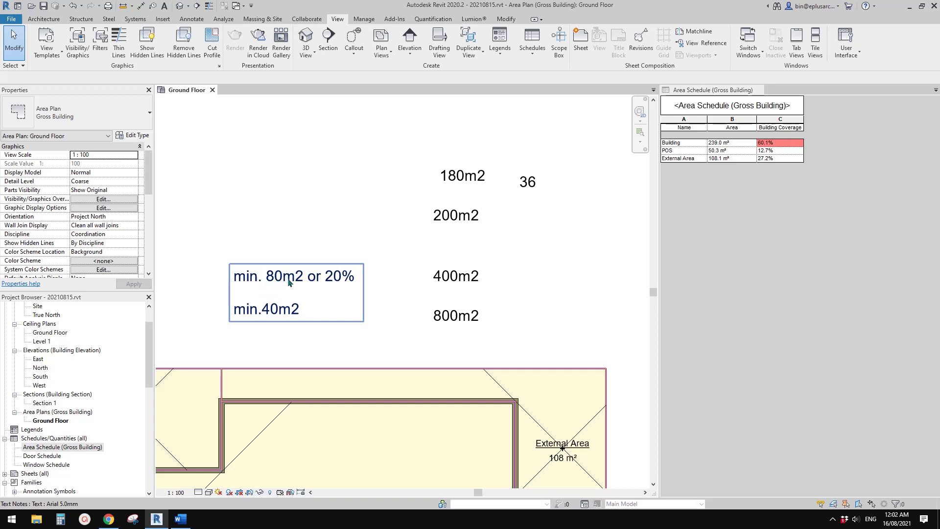
pyautogui.moveTo(452, 318); pyautogui.dragTo(514, 321, button='middle')
pyautogui.scroll(1, 404, 313)
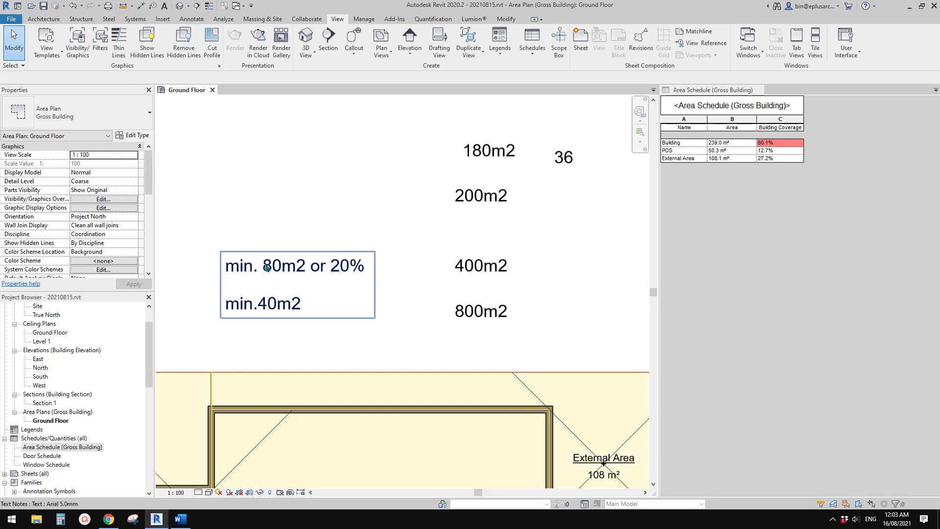
pyautogui.scroll(-5, 297, 269)
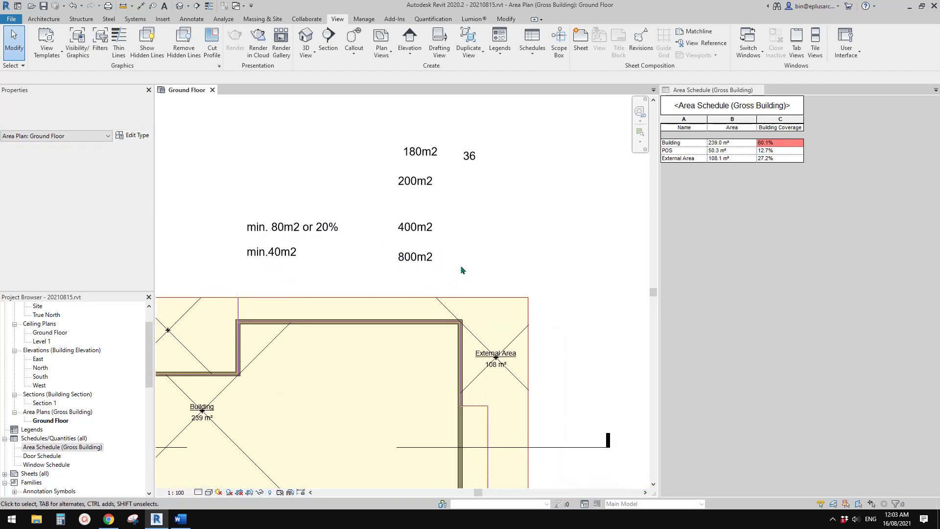
pyautogui.moveTo(476, 272); pyautogui.dragTo(484, 239, button='middle')
pyautogui.scroll(1, 488, 274)
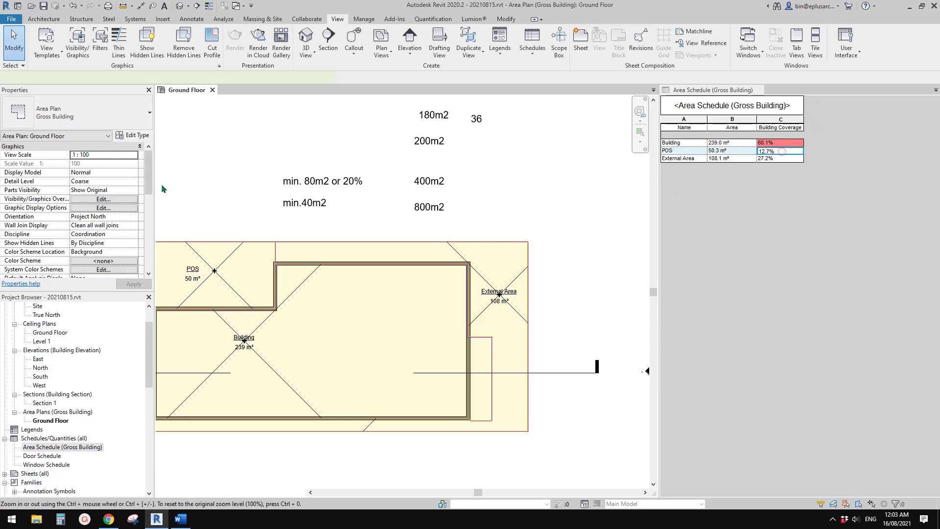
# Add a calculated percentage field named "POS" to the area schedule, taken of Area by grand total.
pyautogui.click(782, 151)
pyautogui.click(109, 190)
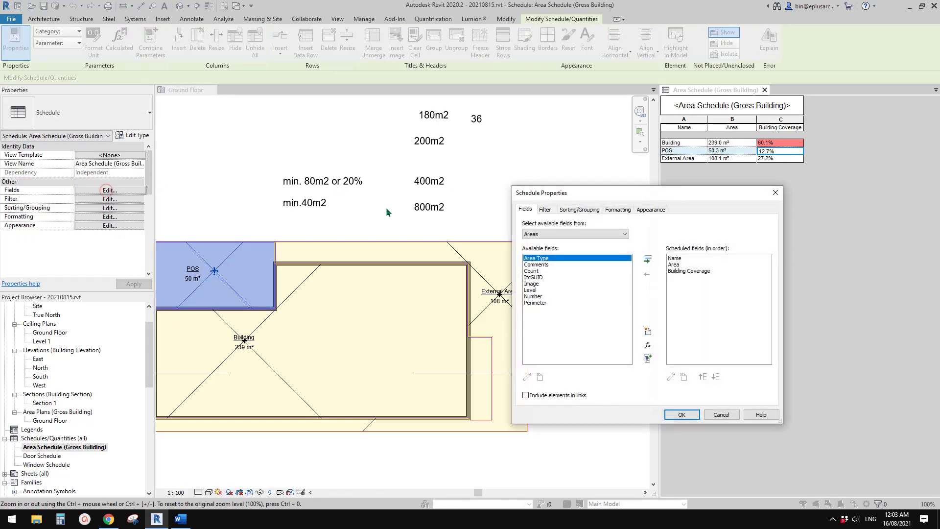
pyautogui.click(647, 345)
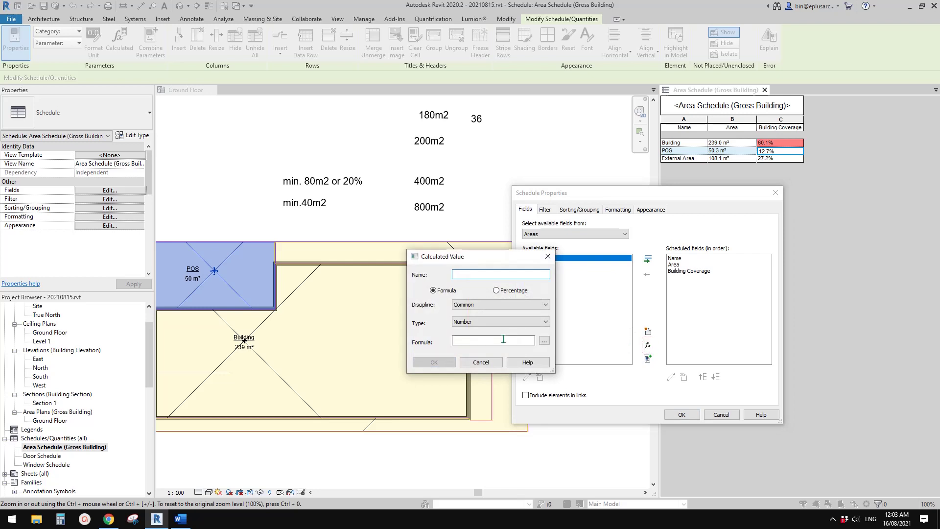
pyautogui.click(496, 290)
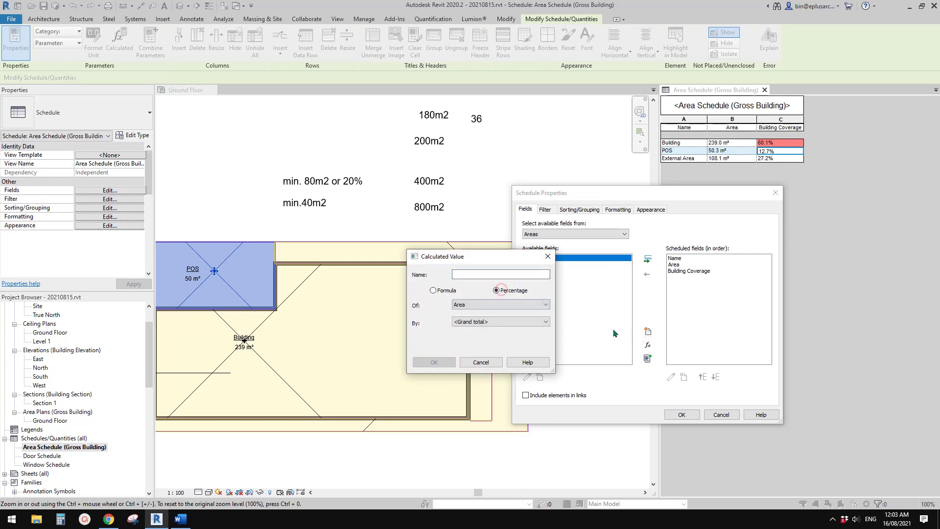
pyautogui.click(485, 273)
pyautogui.write('PO')
pyautogui.click(498, 305)
pyautogui.click(498, 306)
pyautogui.click(441, 363)
pyautogui.click(442, 364)
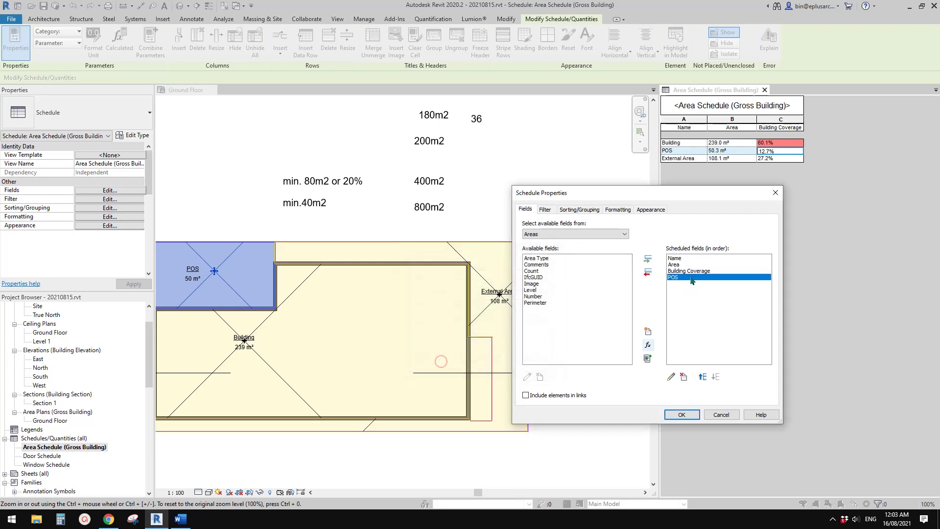
# Set the POS field's percentage format to round to 1 decimal place.
pyautogui.click(619, 210)
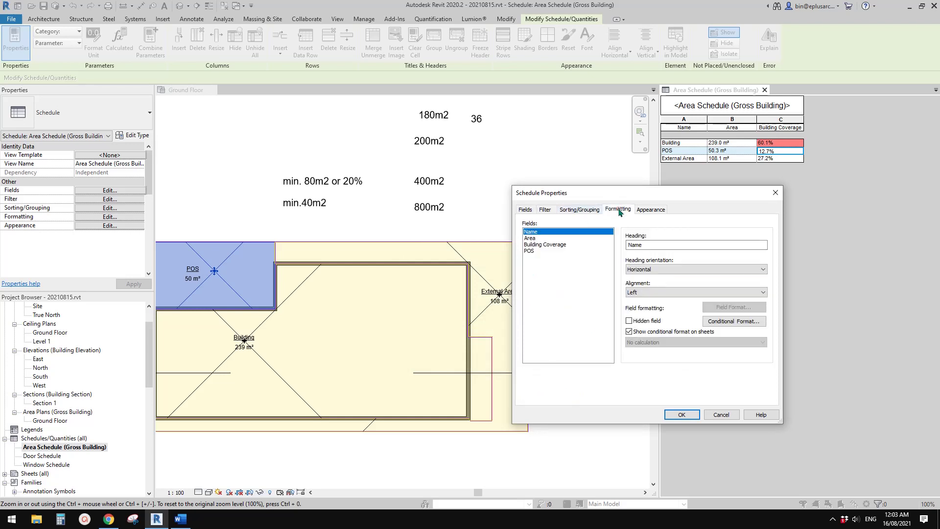
pyautogui.click(533, 251)
pyautogui.click(734, 307)
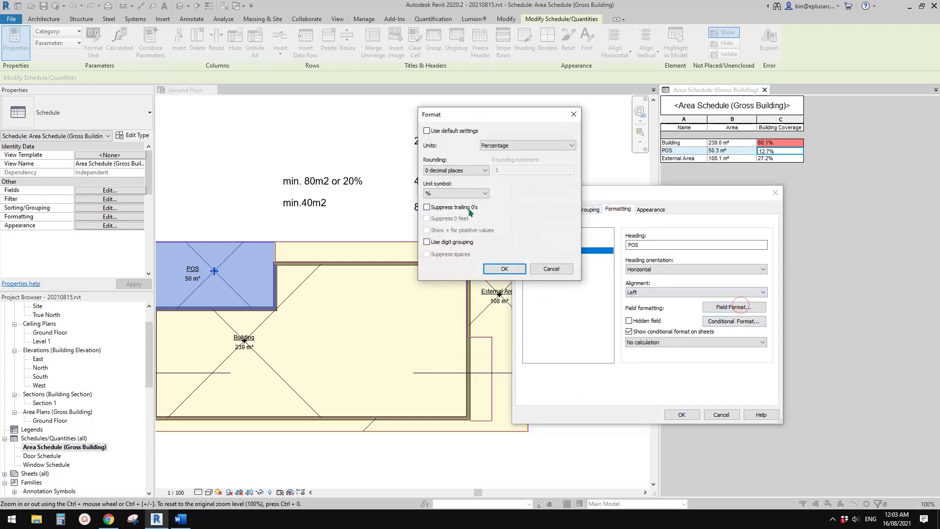
pyautogui.click(456, 170)
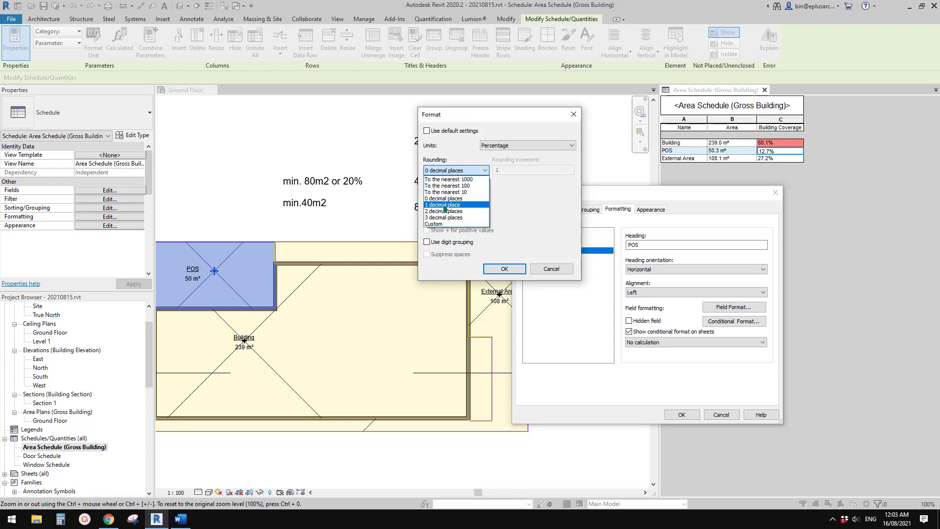
pyautogui.click(444, 204)
pyautogui.click(505, 269)
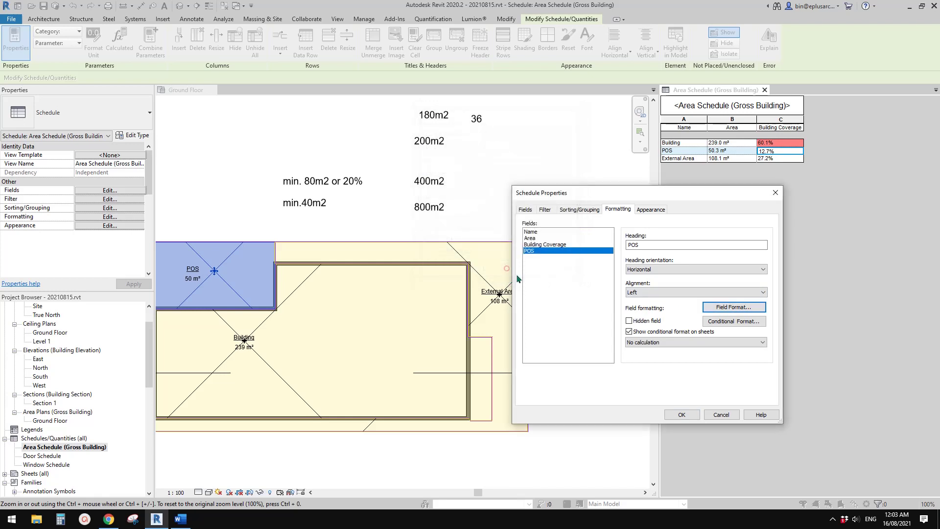
# Add a conditional format to the POS field that tests for POS less than 20%.
pyautogui.click(727, 322)
pyautogui.moveTo(504, 194); pyautogui.dragTo(448, 254)
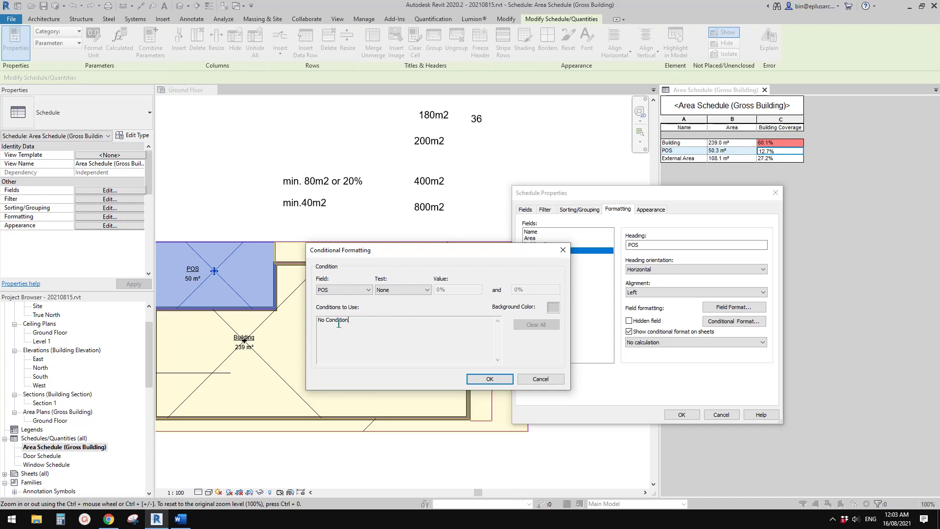
pyautogui.click(366, 325)
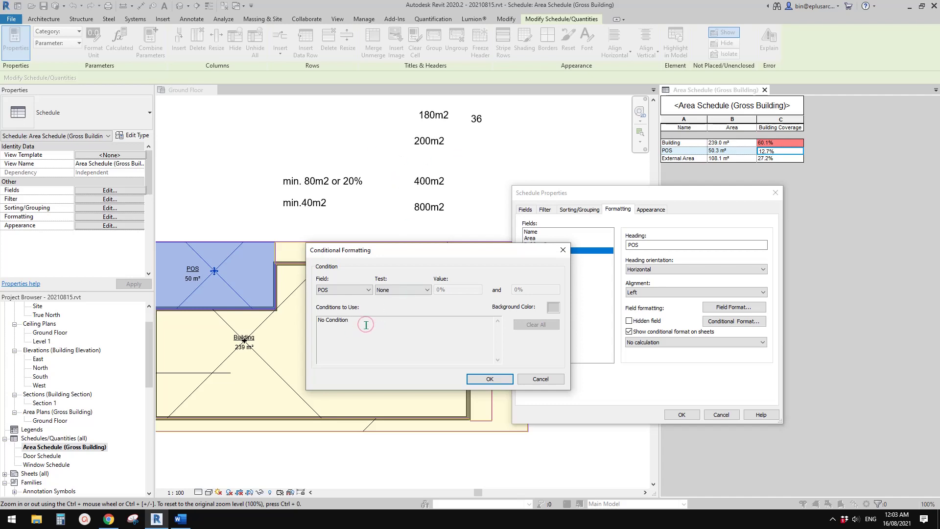
pyautogui.click(353, 289)
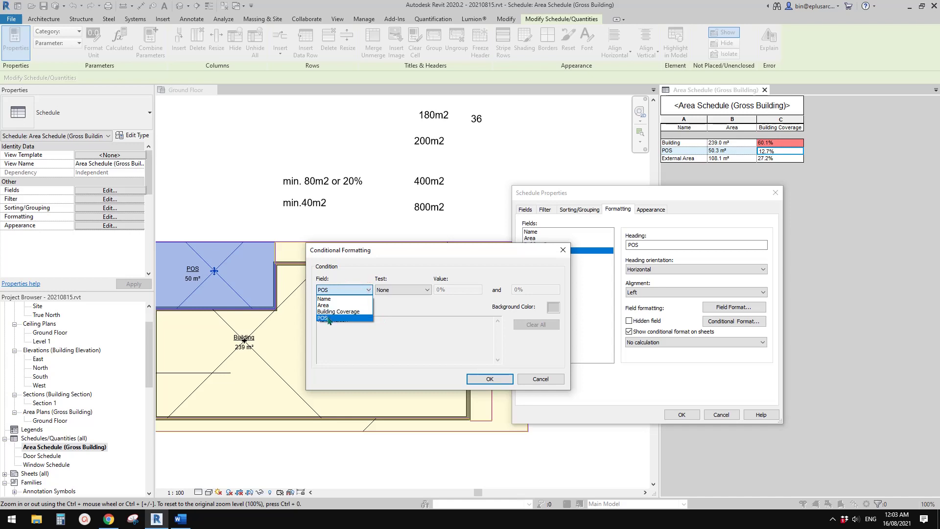
pyautogui.click(327, 317)
pyautogui.click(406, 289)
pyautogui.click(391, 343)
pyautogui.click(453, 289)
pyautogui.write('20')
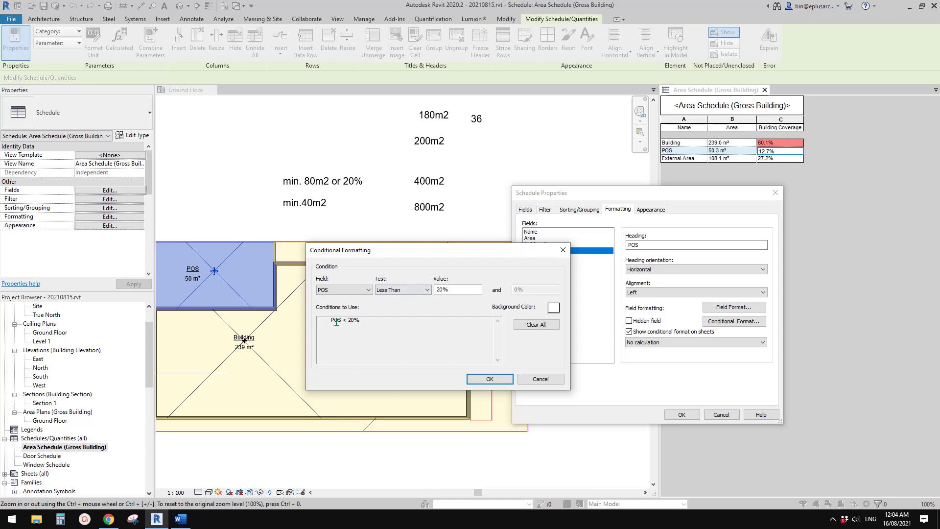
# Add a second condition that tests for Area less than 80 m².
pyautogui.click(360, 290)
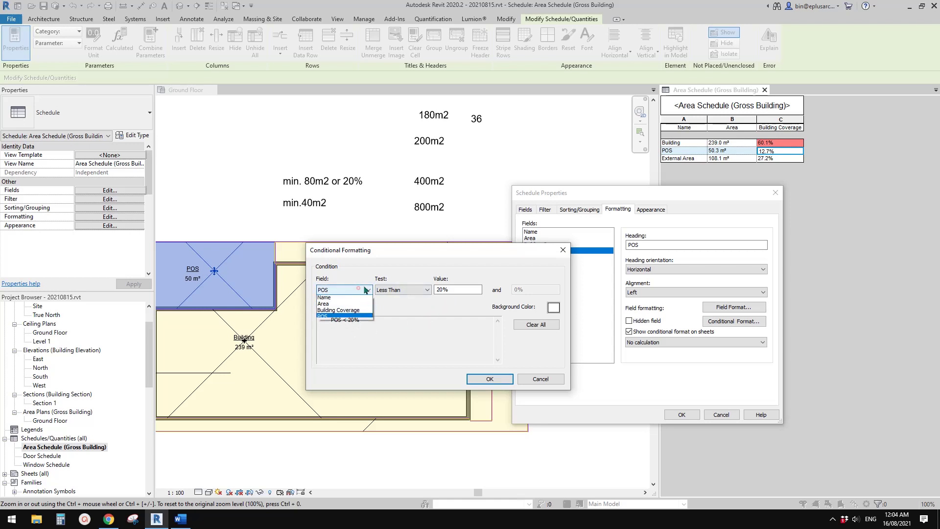
pyautogui.click(336, 309)
pyautogui.click(409, 287)
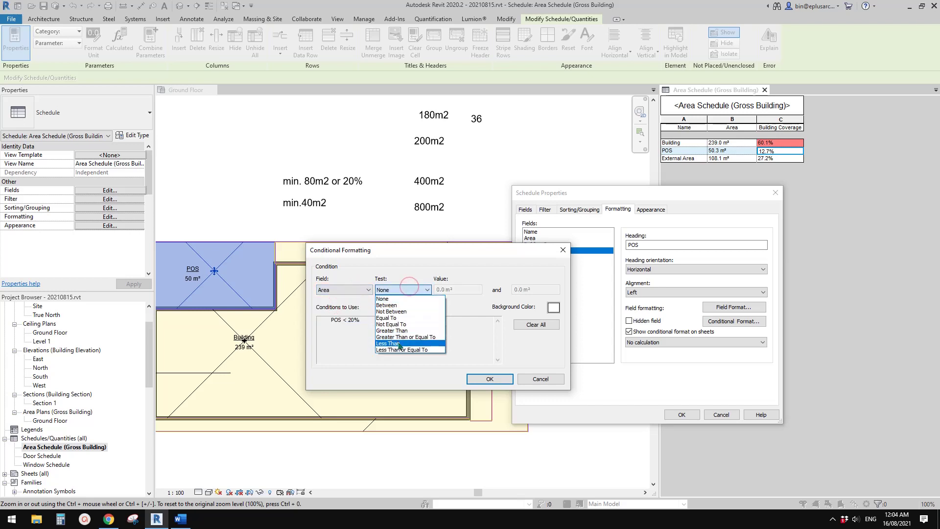
pyautogui.click(399, 343)
pyautogui.click(450, 289)
pyautogui.write('80')
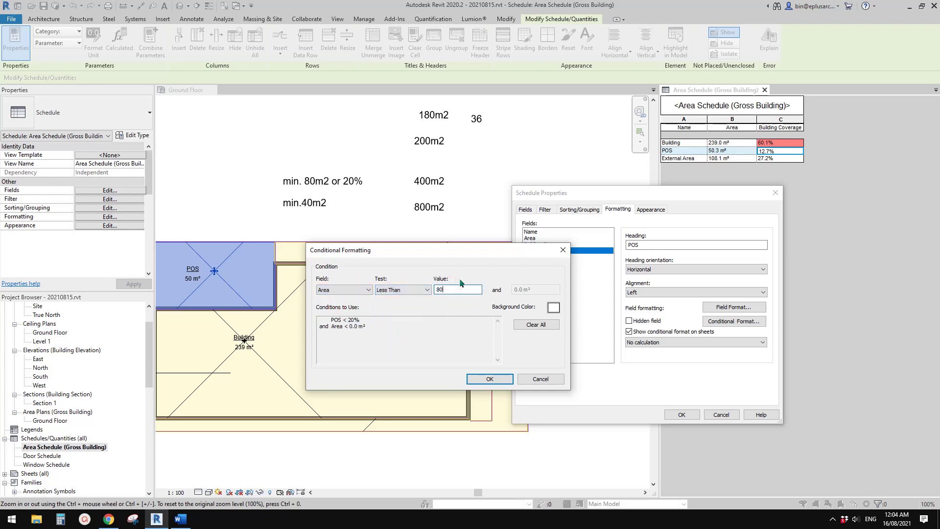
pyautogui.click(437, 333)
# Try to edit the "and" condition in the conditions list, and clear all the conditions.
pyautogui.doubleClick(324, 326)
pyautogui.click(372, 326)
pyautogui.moveTo(468, 254); pyautogui.dragTo(467, 276)
pyautogui.click(404, 346)
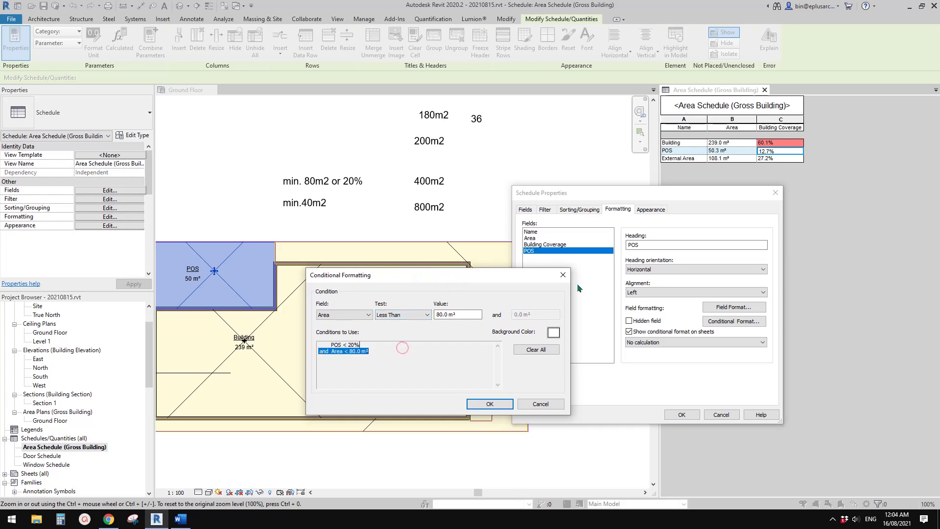
pyautogui.moveTo(380, 354)
pyautogui.mouseDown()
pyautogui.moveTo(351, 353)
pyautogui.moveTo(397, 350)
pyautogui.mouseUp()
pyautogui.click(397, 349)
pyautogui.click(377, 346)
pyautogui.click(556, 349)
# Redefine the condition as only POS less than 20% and apply the schedule properties.
pyautogui.click(352, 314)
pyautogui.click(333, 344)
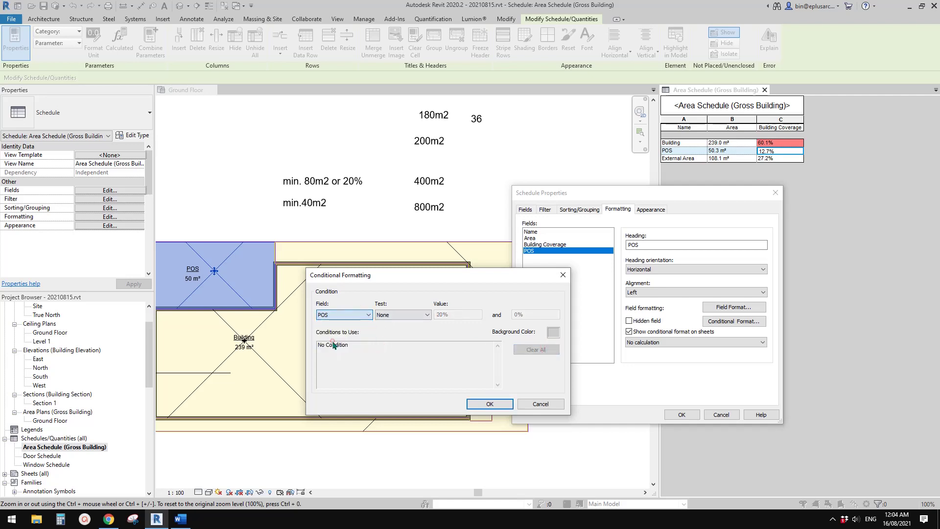
pyautogui.click(401, 314)
pyautogui.click(391, 370)
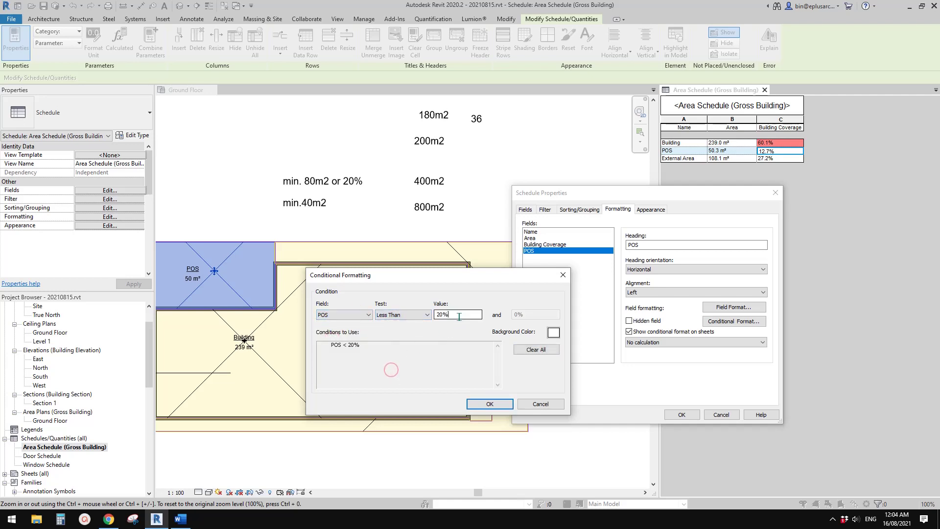
pyautogui.click(490, 404)
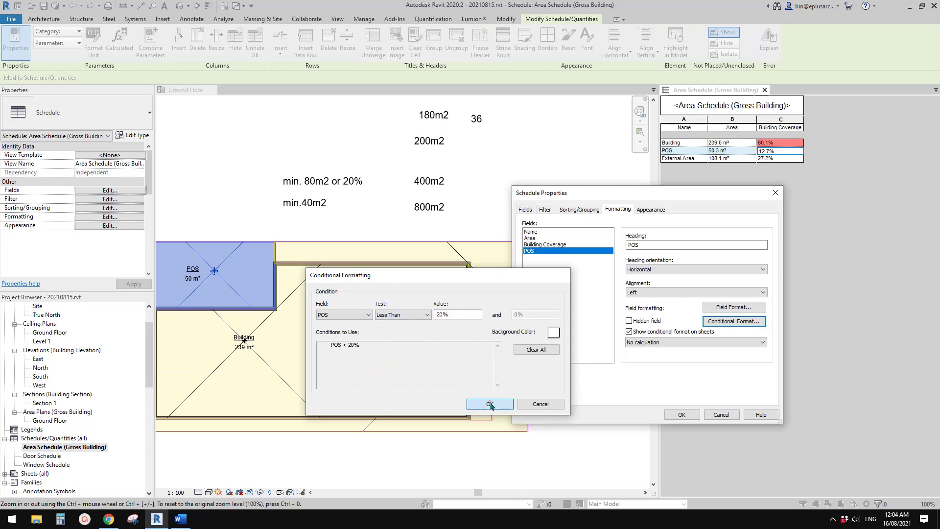
pyautogui.click(681, 414)
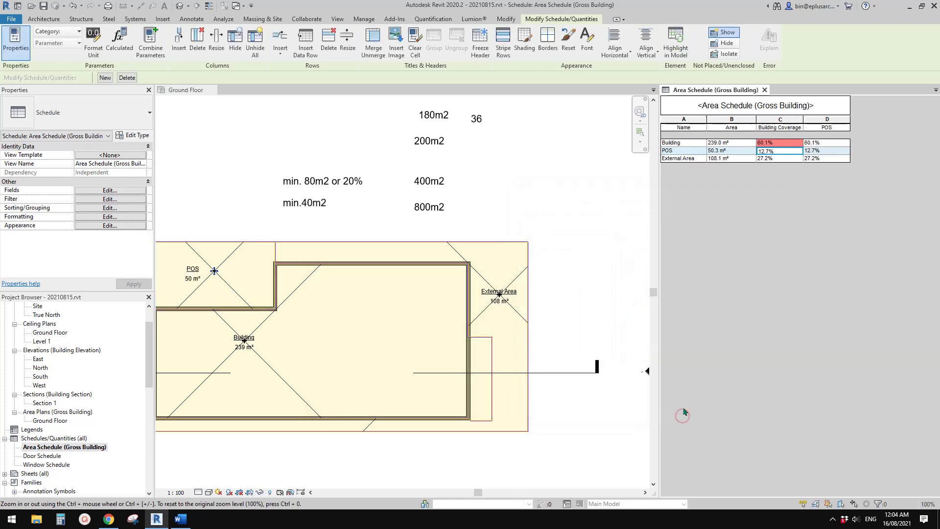
# Test the schedule by moving the short wall between POS and the building 1000 mm into the POS area and back.
pyautogui.click(521, 264)
pyautogui.moveTo(330, 333); pyautogui.dragTo(412, 328, button='middle')
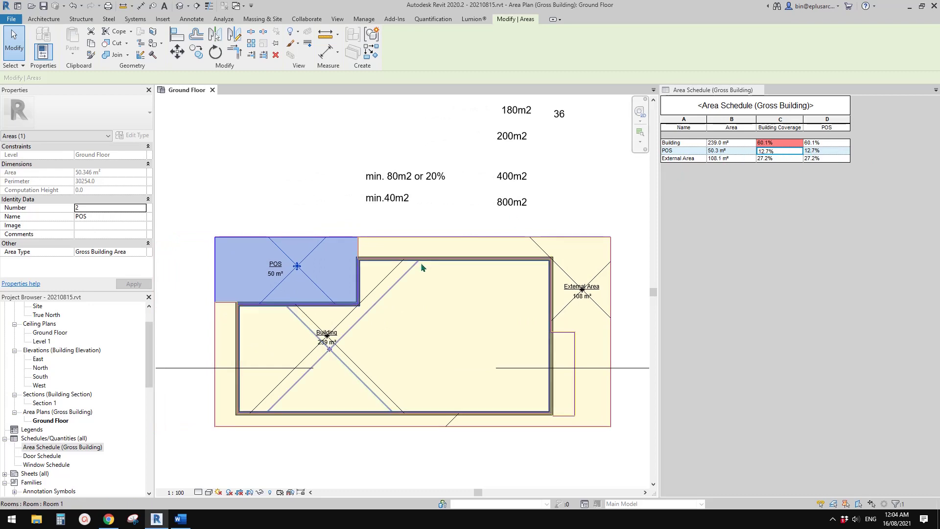
pyautogui.click(359, 277)
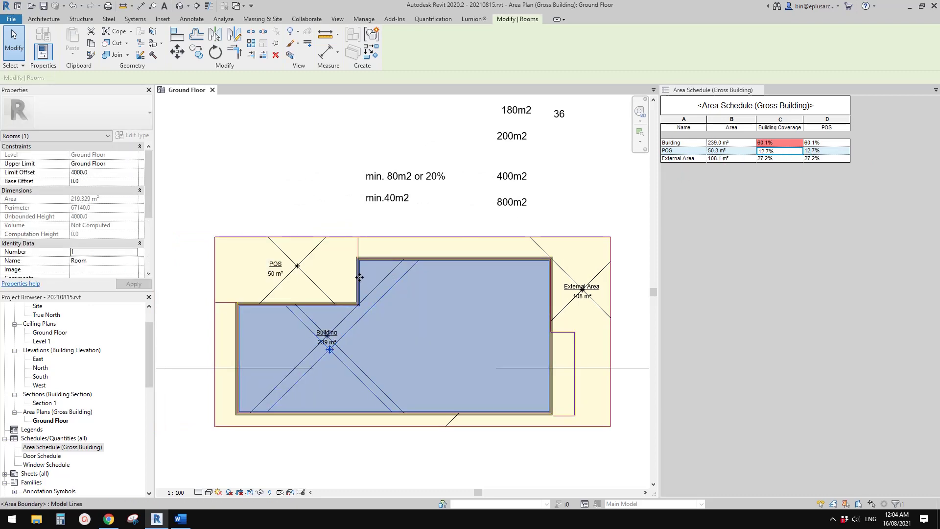
pyautogui.press('Escape')
pyautogui.click(359, 280)
pyautogui.press('Escape')
pyautogui.press('Tab')
pyautogui.press('Tab')
pyautogui.press('Tab')
pyautogui.click(361, 283)
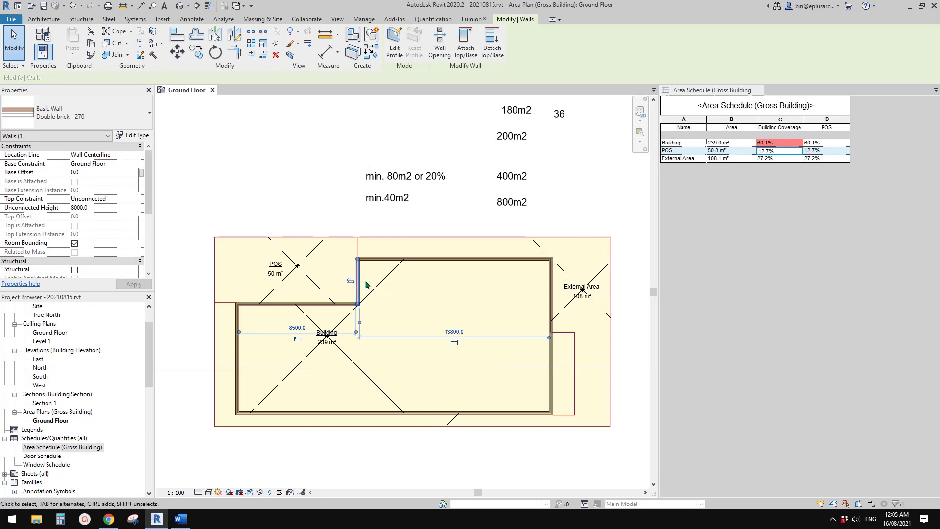
pyautogui.hotkey('shift', 'Left')
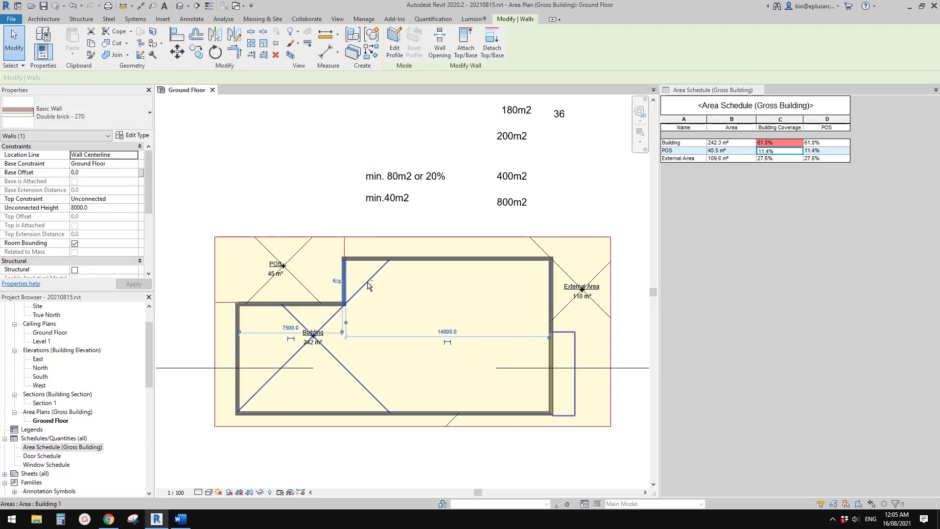
pyautogui.press('Right')
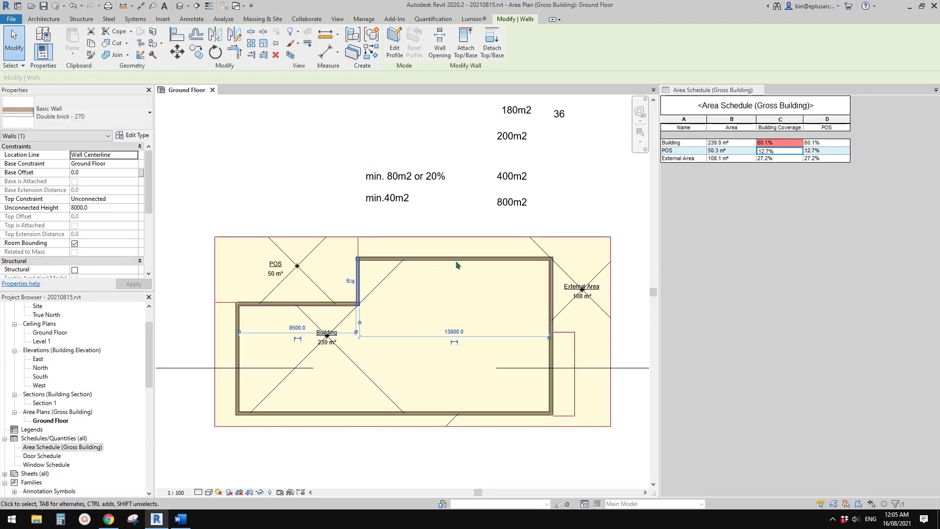
# Set the background colour of the POS less than 20% condition to RGB 255-128-128 and apply the schedule properties.
pyautogui.click(826, 152)
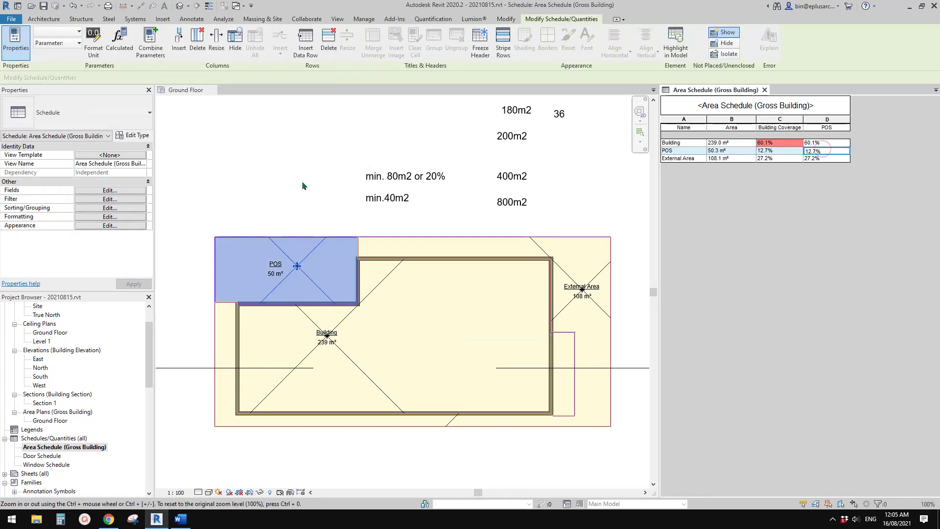
pyautogui.click(133, 189)
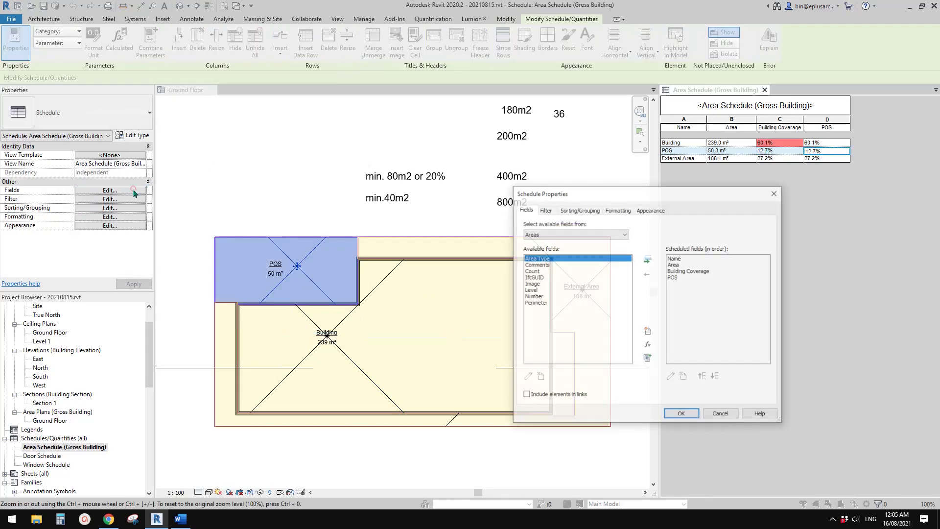
pyautogui.click(616, 210)
pyautogui.click(530, 251)
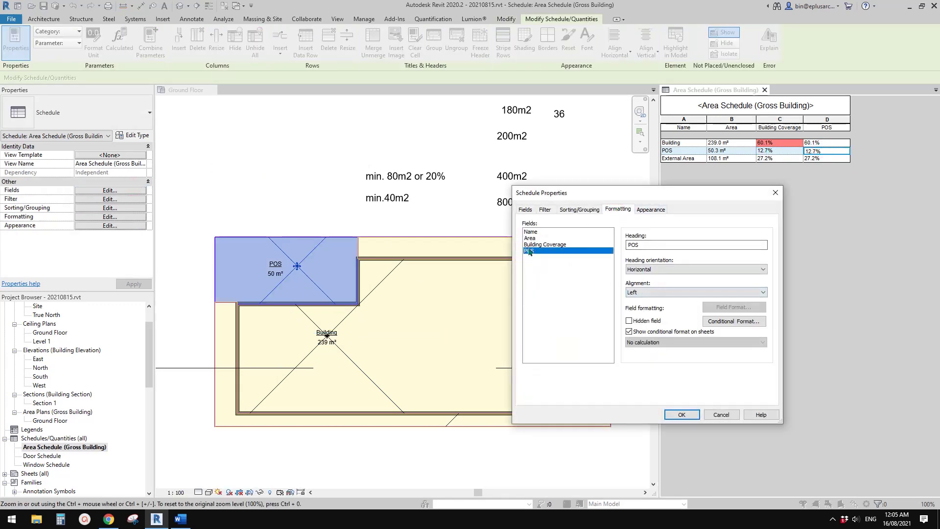
pyautogui.click(725, 321)
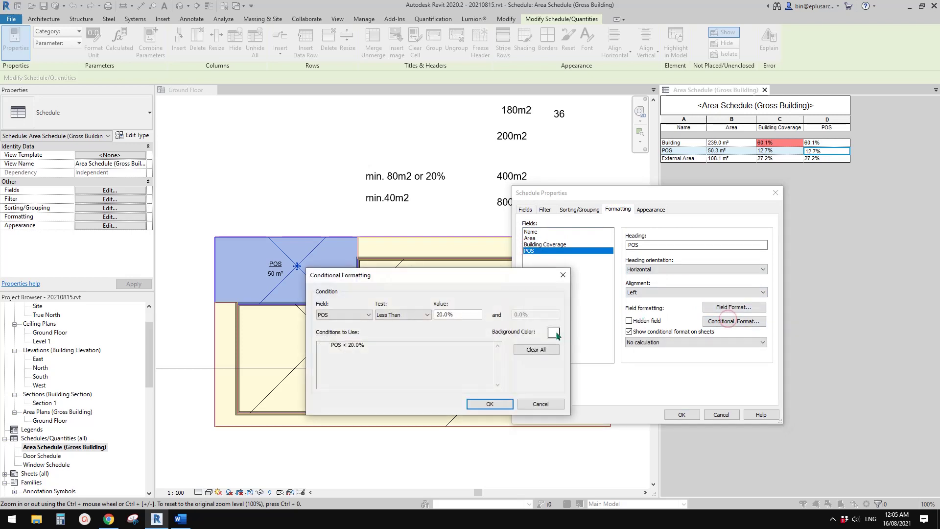
pyautogui.click(555, 333)
pyautogui.click(339, 276)
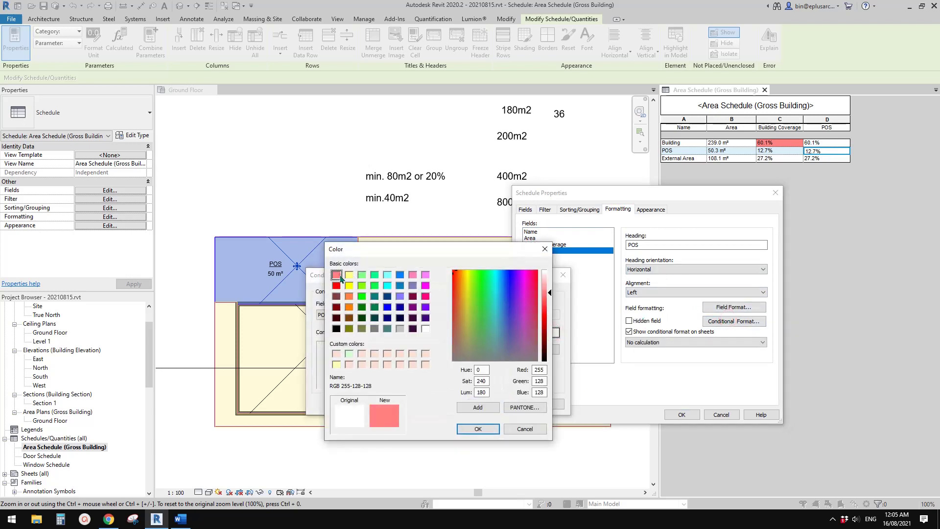
pyautogui.click(494, 430)
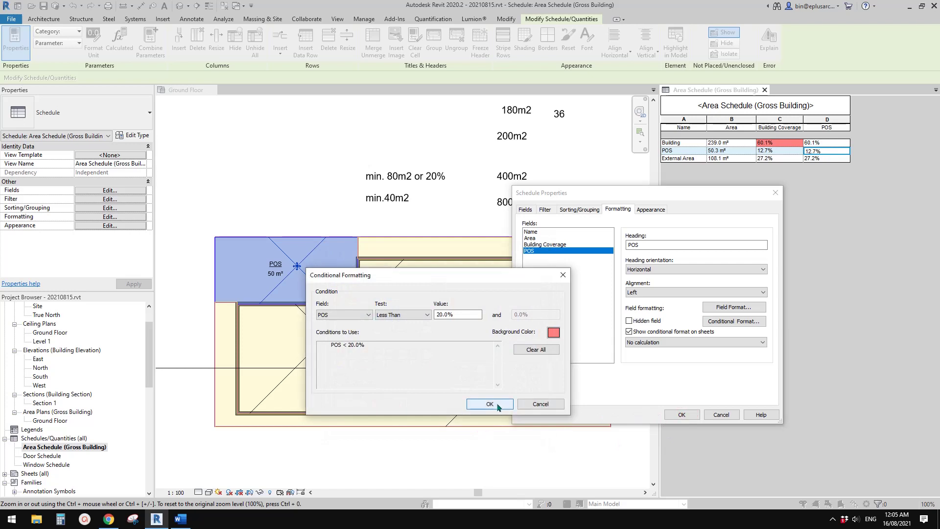
pyautogui.click(494, 404)
pyautogui.click(682, 414)
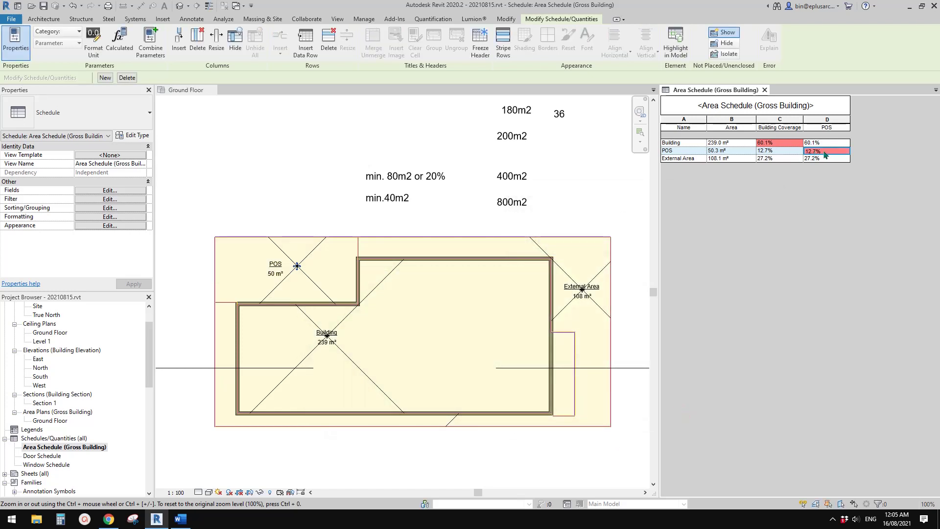
# Nudge the short wall between POS and the building east, enlarging POS, until the wall is 15000 mm from the west wall.
pyautogui.click(360, 278)
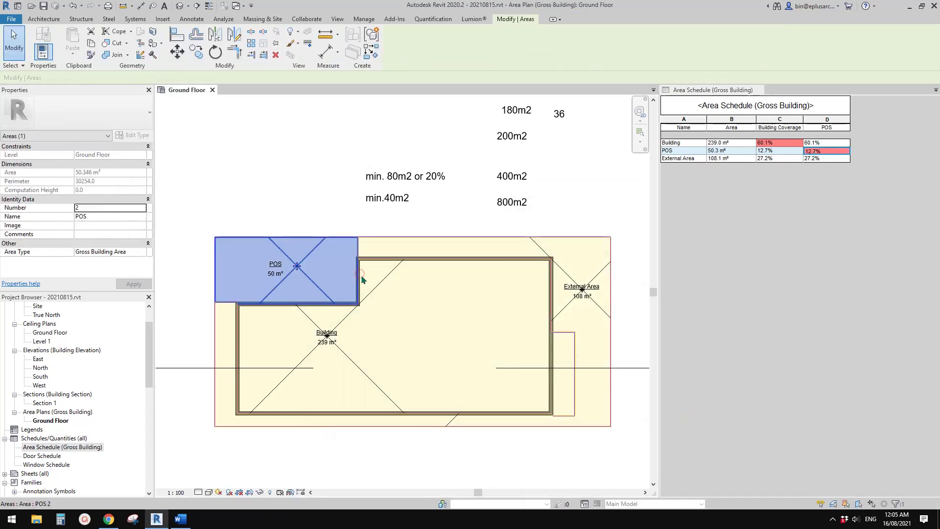
pyautogui.click(361, 275)
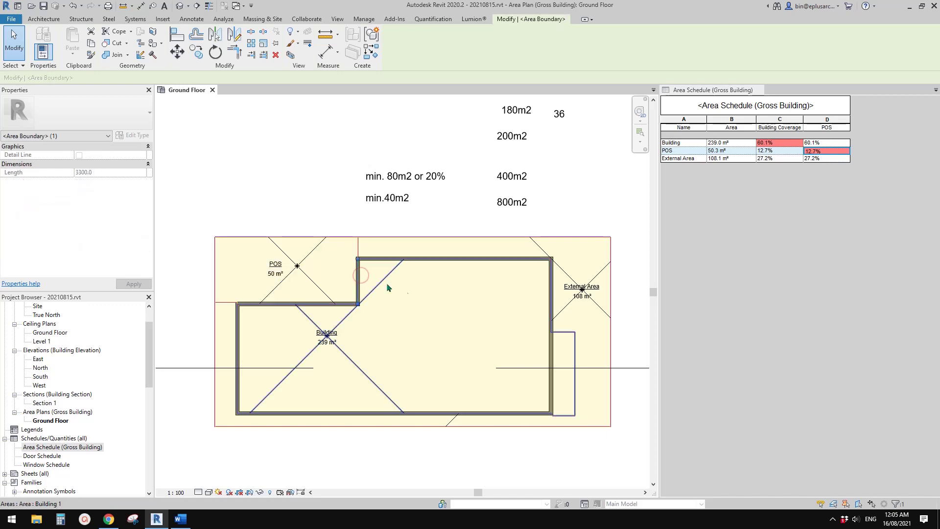
pyautogui.click(360, 278)
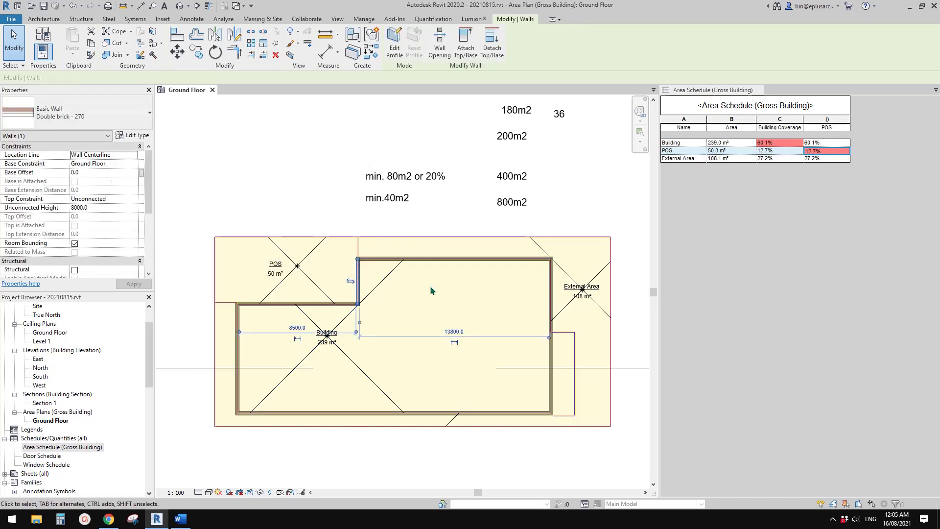
pyautogui.press('Right')
pyautogui.press('Right')
pyautogui.press('Right')
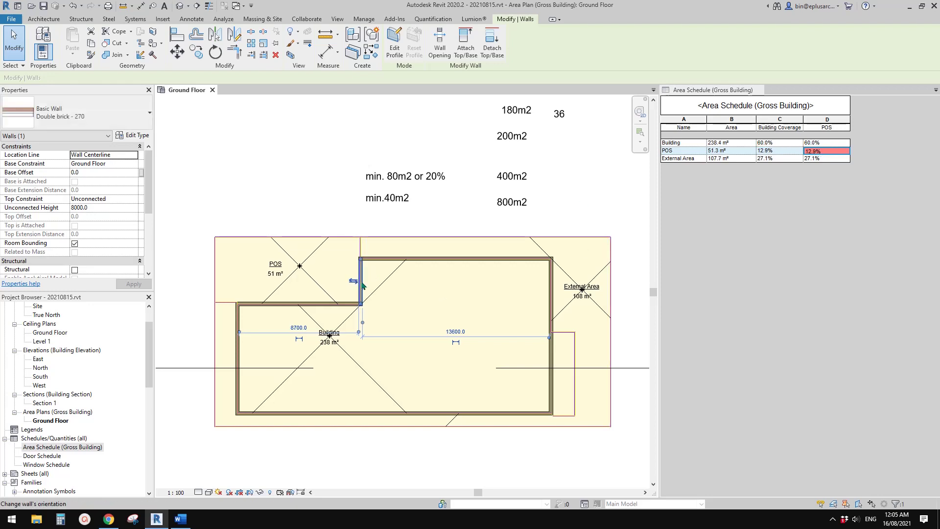
pyautogui.press('Right')
pyautogui.press('Right')
pyautogui.press('Right')
pyautogui.press('Right')
pyautogui.press('Right')
pyautogui.press('Right')
pyautogui.press('Right')
pyautogui.press('Right')
pyautogui.press('Right')
pyautogui.press('Right')
pyautogui.press('Right')
pyautogui.press('Right')
pyautogui.press('Right')
pyautogui.press('Right')
pyautogui.press('Right')
pyautogui.press('Right')
pyautogui.press('Right')
pyautogui.press('Right')
pyautogui.press('Right')
pyautogui.press('Right')
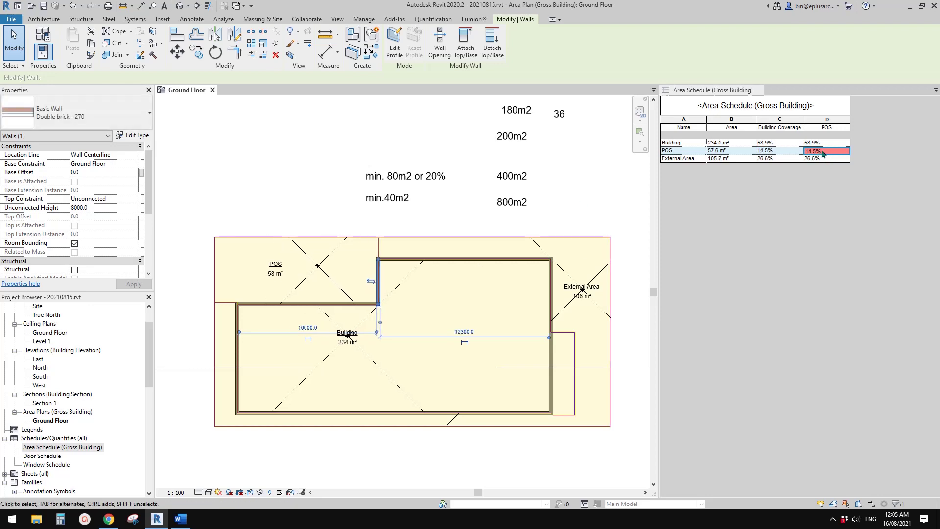
pyautogui.press('Right')
pyautogui.press('Right')
pyautogui.press('Right')
pyautogui.press('Right')
pyautogui.press('Right')
pyautogui.press('Right')
pyautogui.press('Right')
pyautogui.press('Right')
pyautogui.press('Right')
pyautogui.press('Right')
pyautogui.press('Right')
pyautogui.press('Right')
pyautogui.press('Right')
pyautogui.press('Right')
pyautogui.press('Right')
pyautogui.press('Right')
pyautogui.press('Right')
pyautogui.press('Right')
pyautogui.press('Right')
pyautogui.press('Right')
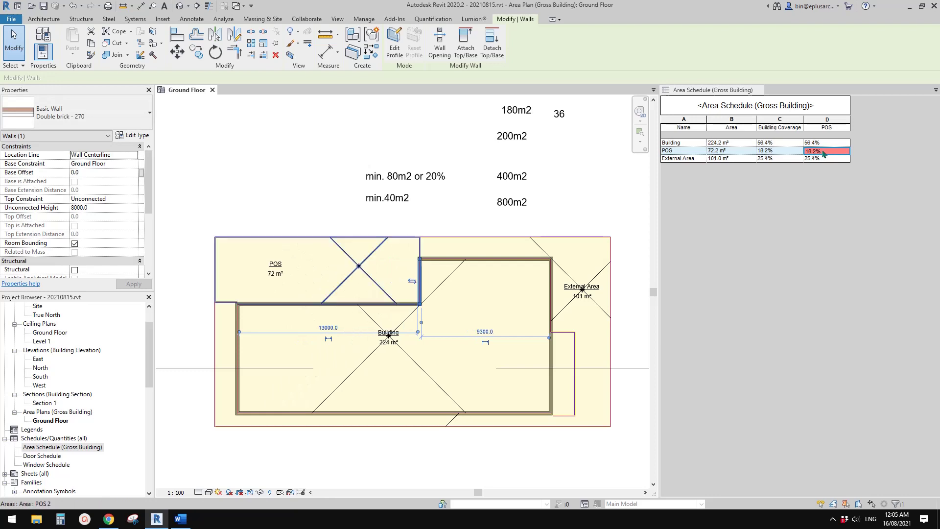
pyautogui.press('Right')
pyautogui.press('Right')
pyautogui.press('Right')
pyautogui.press('Right')
pyautogui.press('Right')
pyautogui.press('Right')
pyautogui.press('Right')
pyautogui.press('Right')
pyautogui.press('Right')
pyautogui.press('Right')
pyautogui.press('Right')
pyautogui.press('Right')
pyautogui.press('Right')
pyautogui.press('Right')
pyautogui.press('Right')
pyautogui.press('Right')
pyautogui.press('Right')
pyautogui.press('Right')
pyautogui.press('Right')
pyautogui.press('Right')
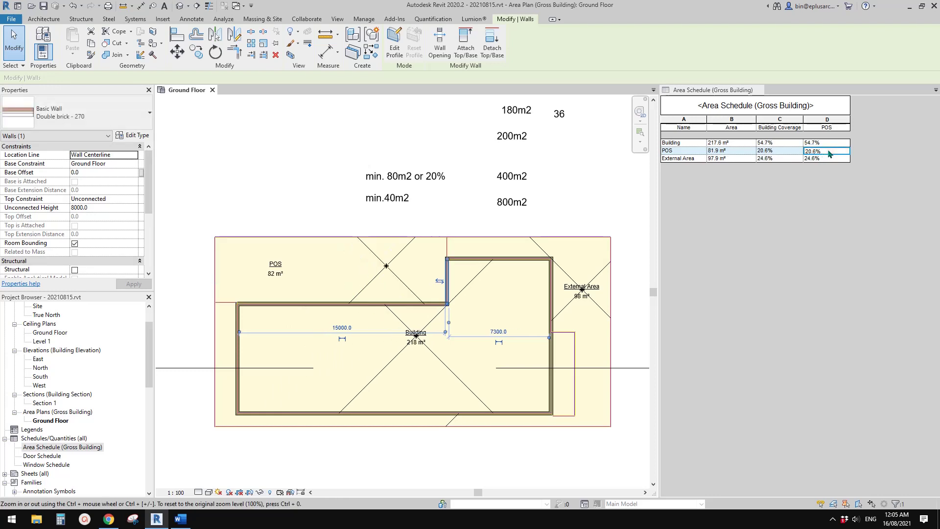
# Nudge the short wall back until it is 14400 mm from the west wall, bringing POS just below 20%.
pyautogui.press('Left')
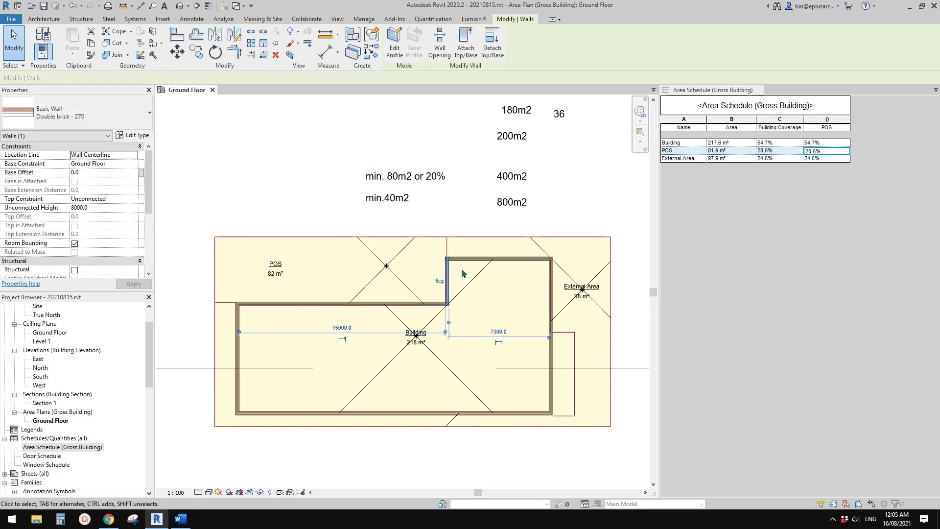
pyautogui.press('Left')
pyautogui.press('Left')
pyautogui.press('Left')
pyautogui.press('Left')
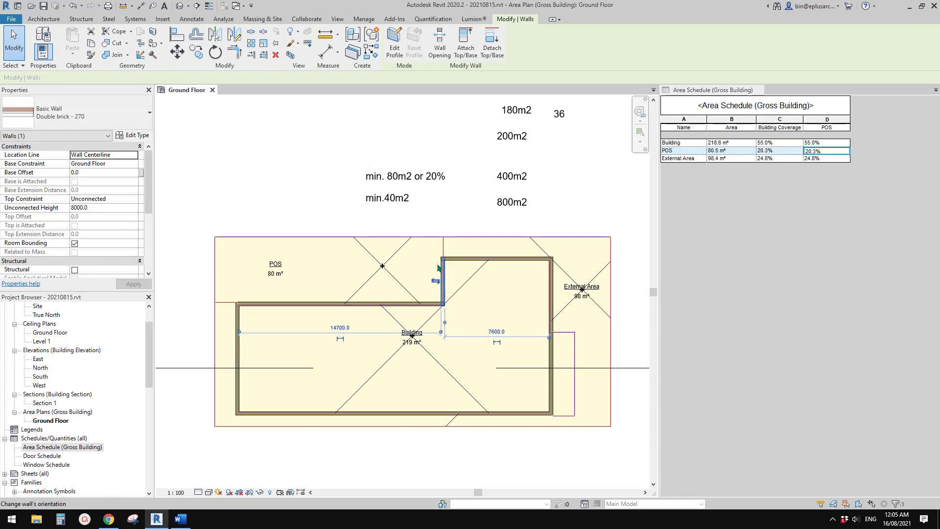
pyautogui.press('Right')
pyautogui.press('Right')
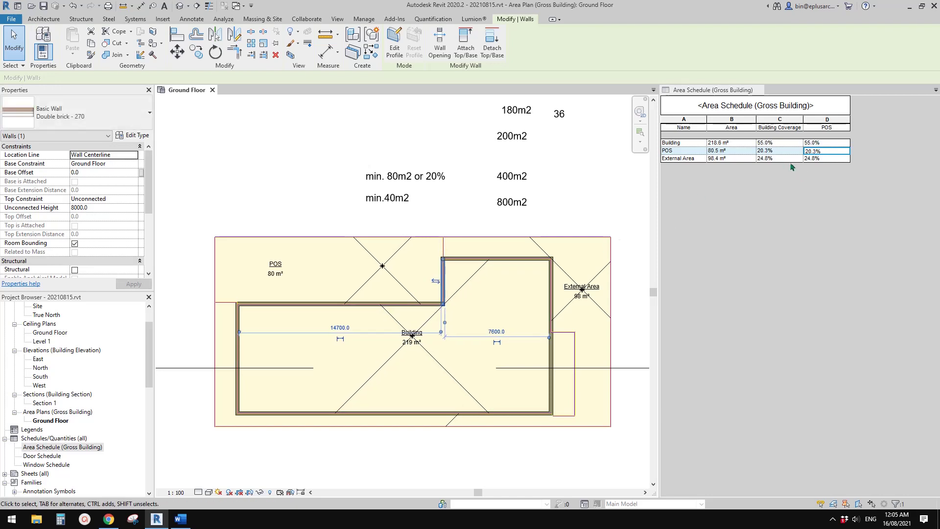
pyautogui.press('Left')
pyautogui.press('Left')
pyautogui.press('Left')
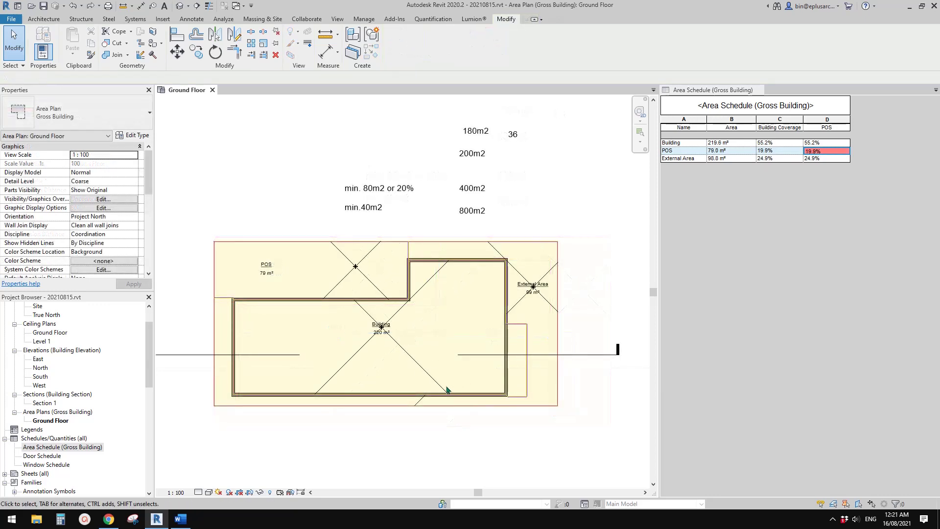
# Enlarge the site by moving the south site boundary line outward to about 5933 mm from the building's south wall.
pyautogui.moveTo(443, 389); pyautogui.dragTo(451, 411, button='middle')
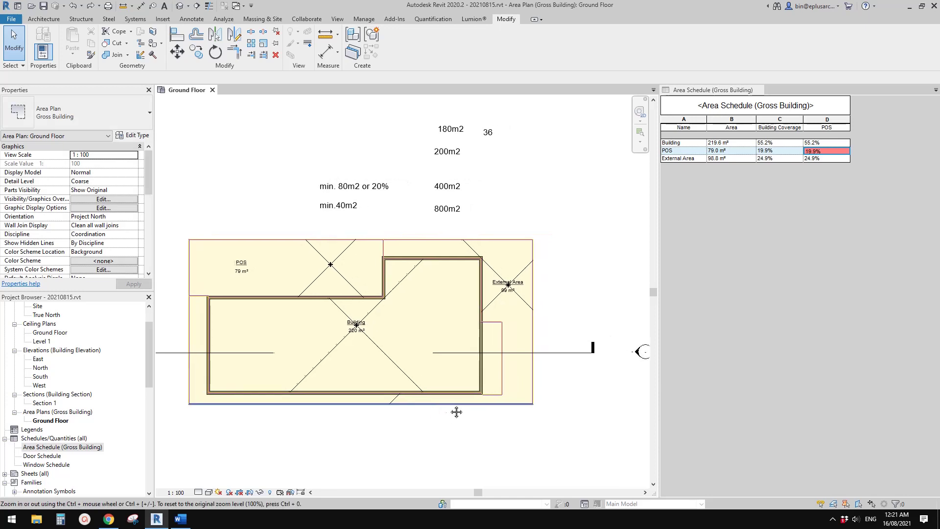
pyautogui.moveTo(509, 287); pyautogui.dragTo(492, 312, button='middle')
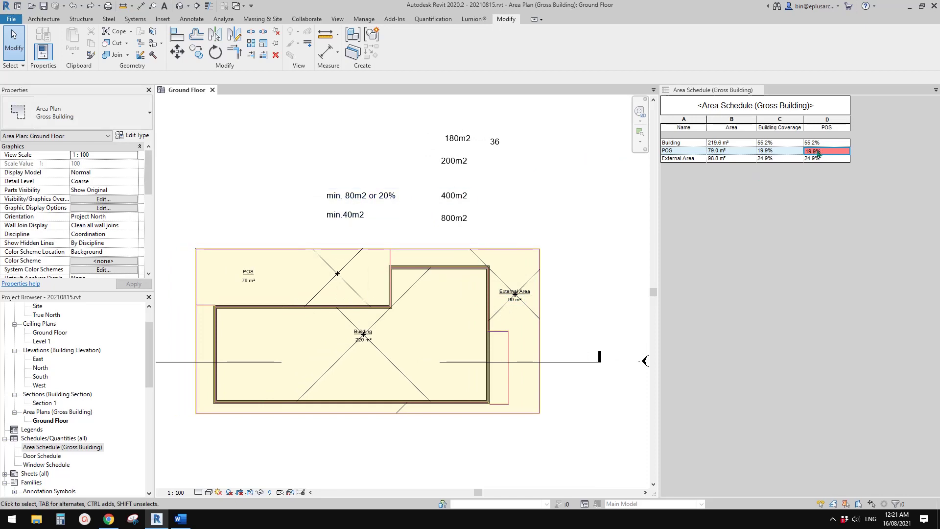
pyautogui.moveTo(527, 309); pyautogui.dragTo(513, 307, button='middle')
pyautogui.click(469, 411)
pyautogui.moveTo(470, 414); pyautogui.dragTo(478, 402, button='middle')
pyautogui.press('m')
pyautogui.press('v')
pyautogui.click(428, 399)
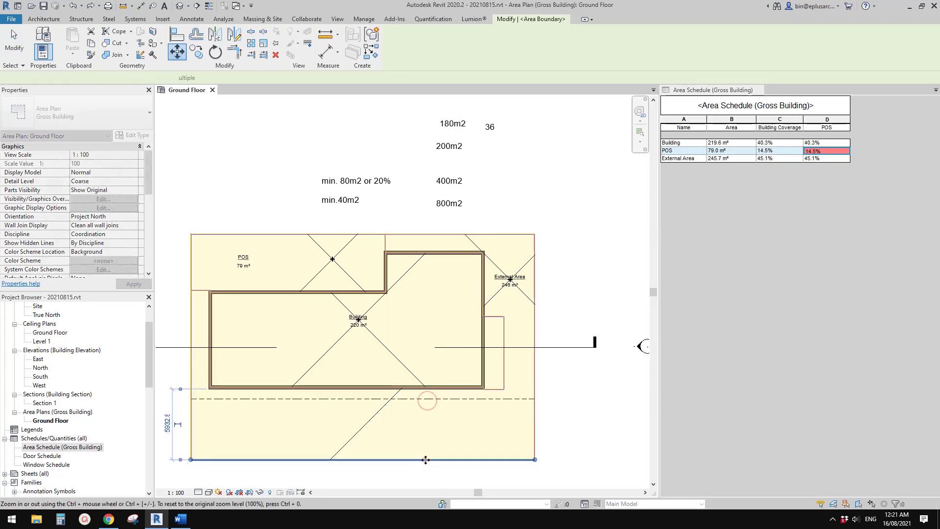
pyautogui.click(426, 460)
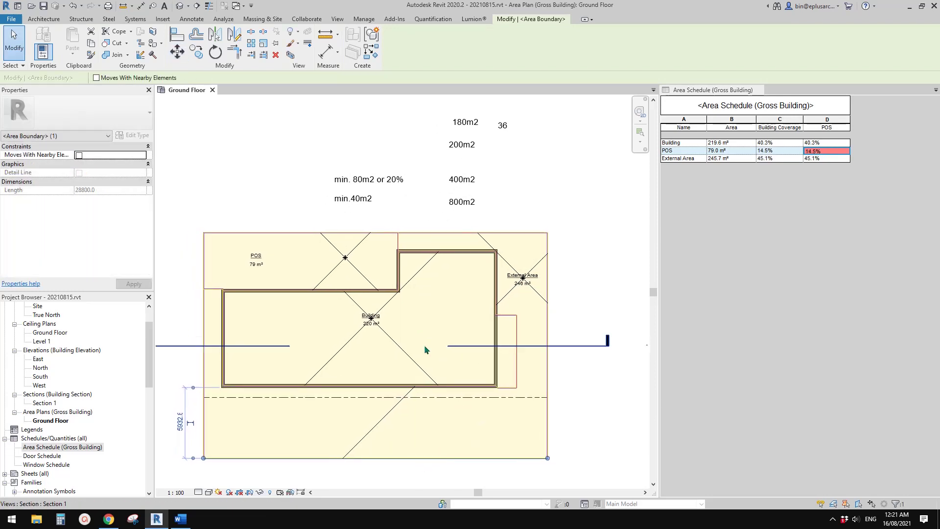
pyautogui.press('Escape')
# Nudge the long wall between POS and the building slightly south, together with its area boundary lines, to bring POS above 80 m².
pyautogui.scroll(2, 431, 318)
pyautogui.scroll(2, 367, 271)
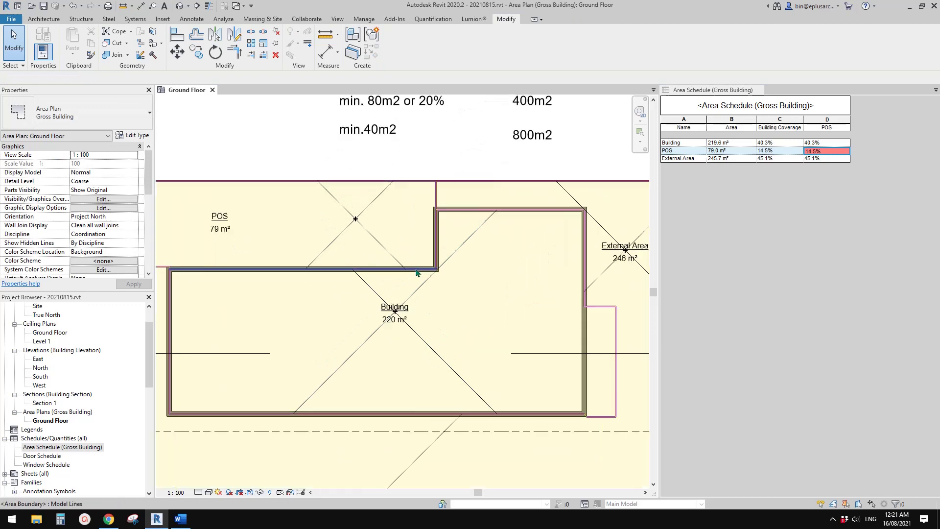
pyautogui.moveTo(232, 272); pyautogui.dragTo(291, 275, button='middle')
pyautogui.moveTo(196, 256); pyautogui.dragTo(548, 286)
pyautogui.moveTo(546, 286); pyautogui.dragTo(541, 288, button='middle')
pyautogui.press('Down')
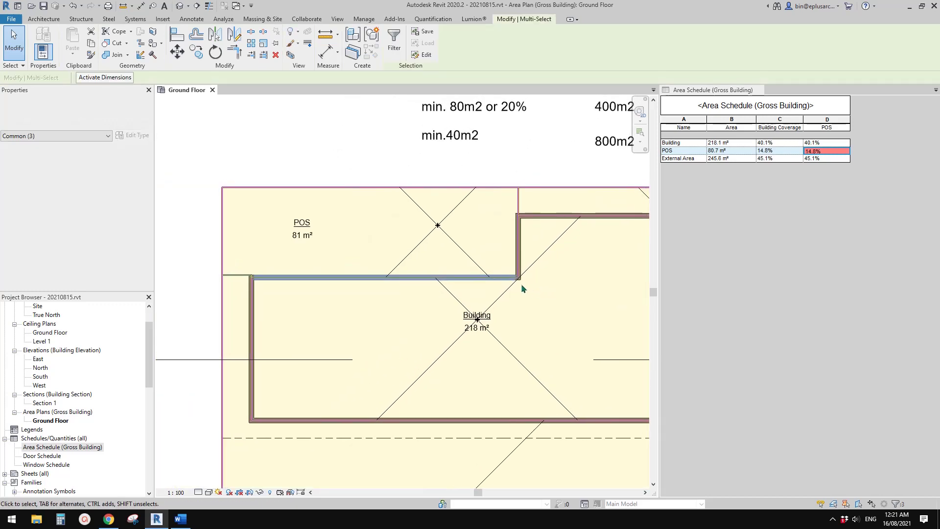
pyautogui.moveTo(357, 274); pyautogui.dragTo(341, 285, button='middle')
pyautogui.press('Escape')
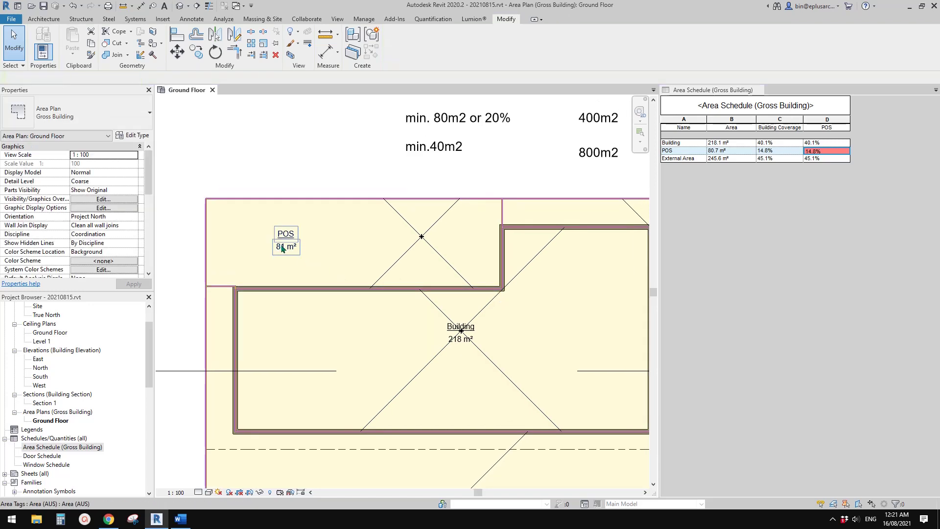
# Compare the POS area and its schedule percentage with the note requiring a minimum of 80 m² or 20%.
pyautogui.moveTo(294, 251); pyautogui.dragTo(285, 264, button='middle')
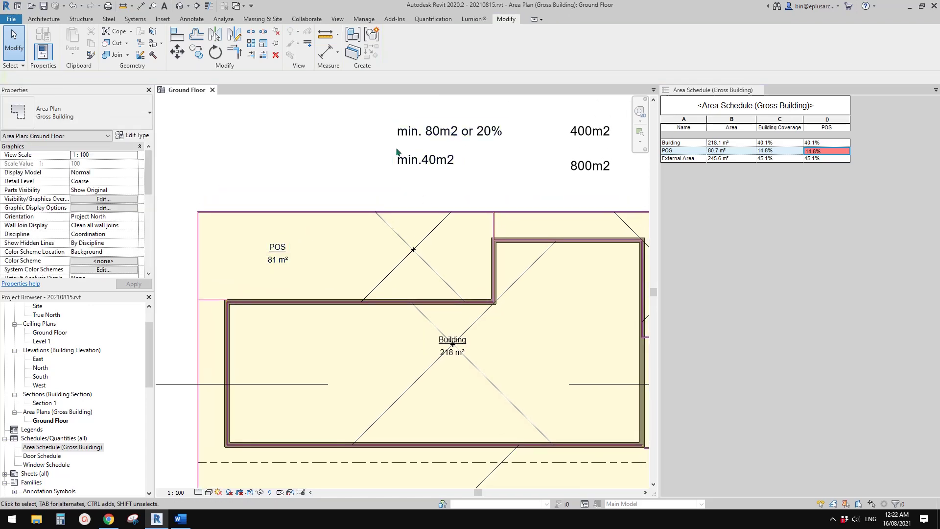
pyautogui.scroll(-1, 439, 158)
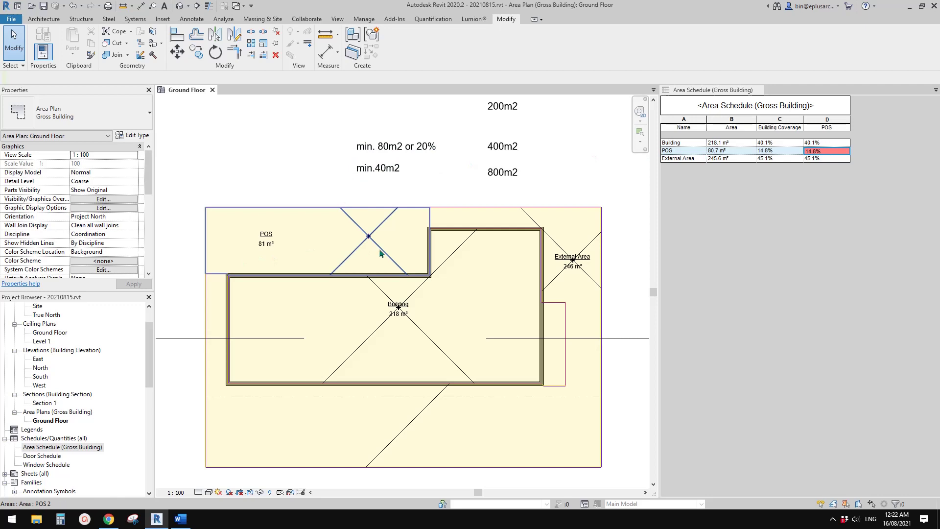
pyautogui.scroll(3, 458, 289)
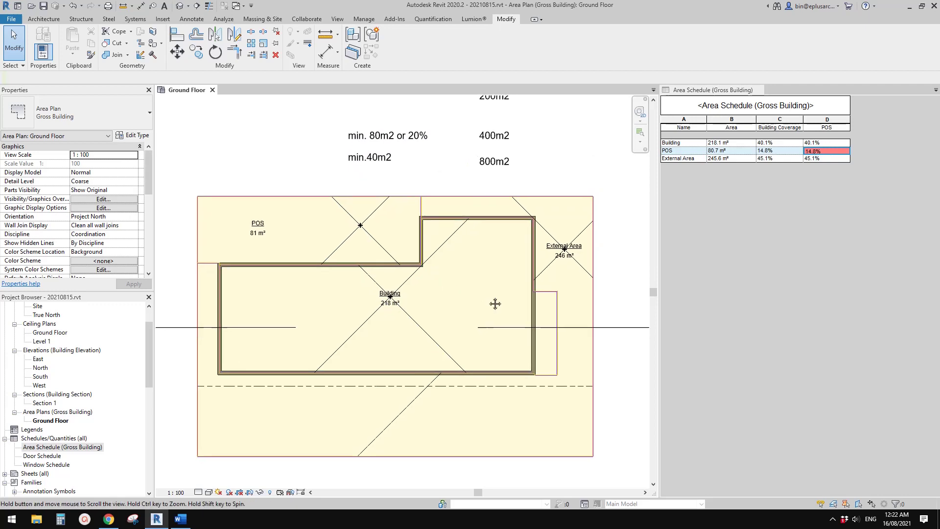
pyautogui.scroll(-1, 491, 297)
pyautogui.moveTo(496, 298); pyautogui.dragTo(562, 317, button='middle')
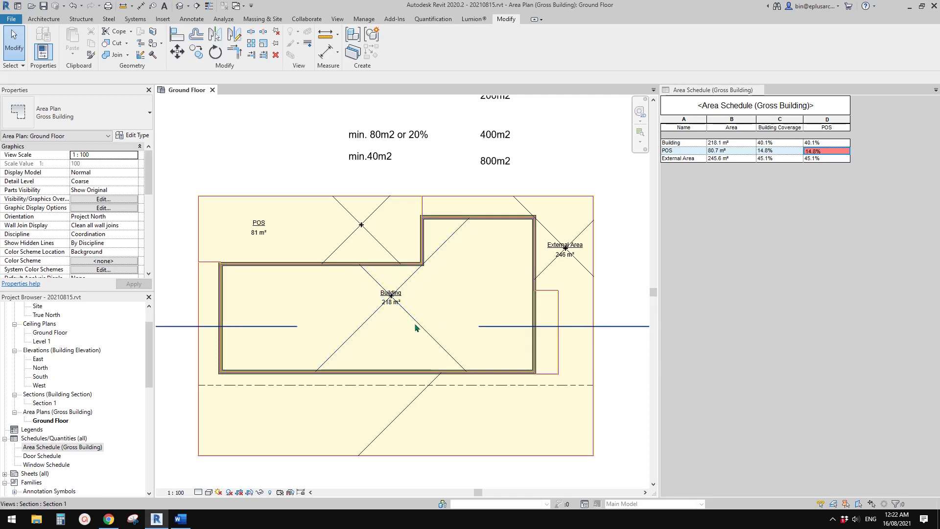
pyautogui.moveTo(439, 321); pyautogui.dragTo(445, 322, button='middle')
pyautogui.moveTo(541, 325); pyautogui.dragTo(540, 326, button='middle')
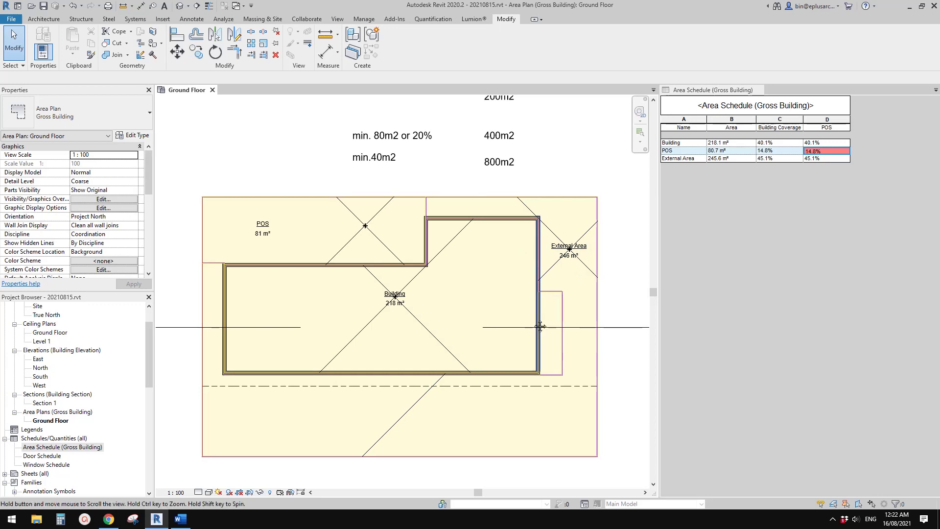
pyautogui.moveTo(583, 354); pyautogui.dragTo(594, 303, button='middle')
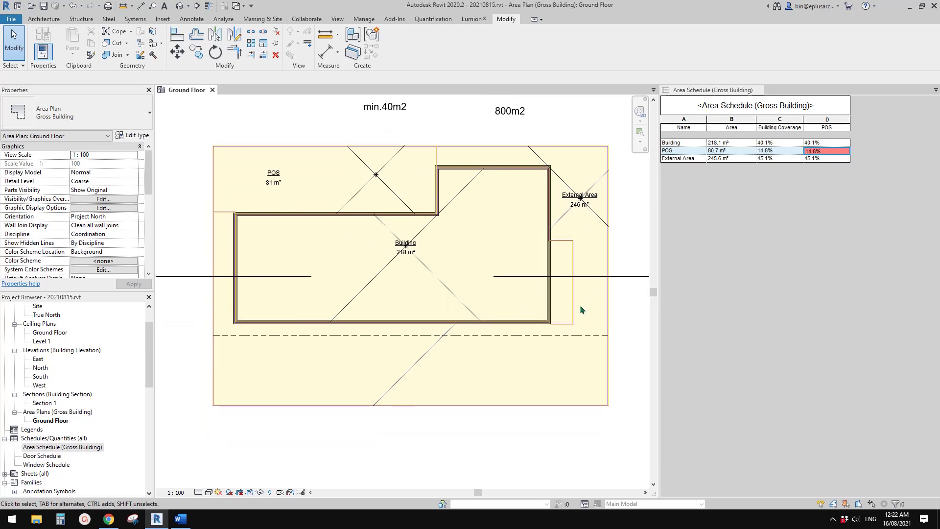
# Move the building's south wall and its area boundary lines south, close to the enlarged site boundary.
pyautogui.moveTo(524, 327); pyautogui.dragTo(566, 324, button='middle')
pyautogui.scroll(-2, 216, 307)
pyautogui.moveTo(215, 308); pyautogui.dragTo(550, 339)
pyautogui.press('m')
pyautogui.press('v')
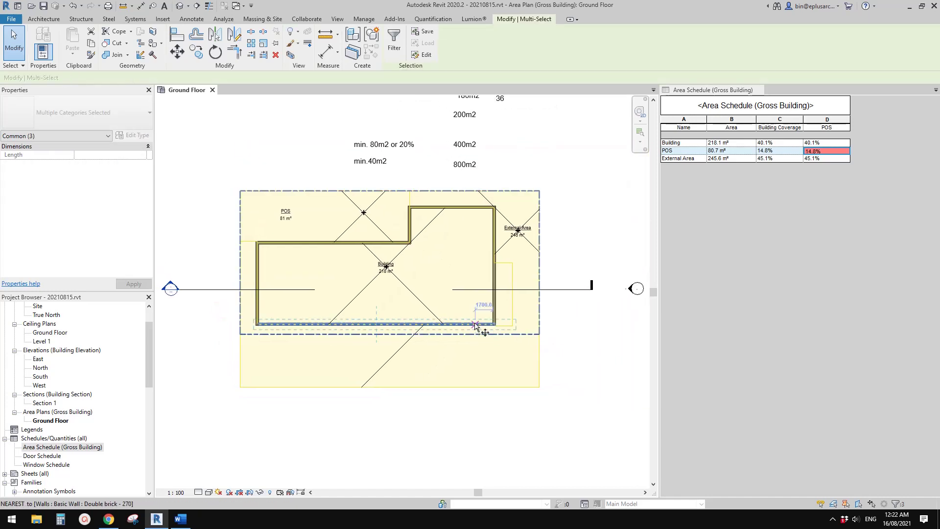
pyautogui.click(474, 322)
pyautogui.click(473, 376)
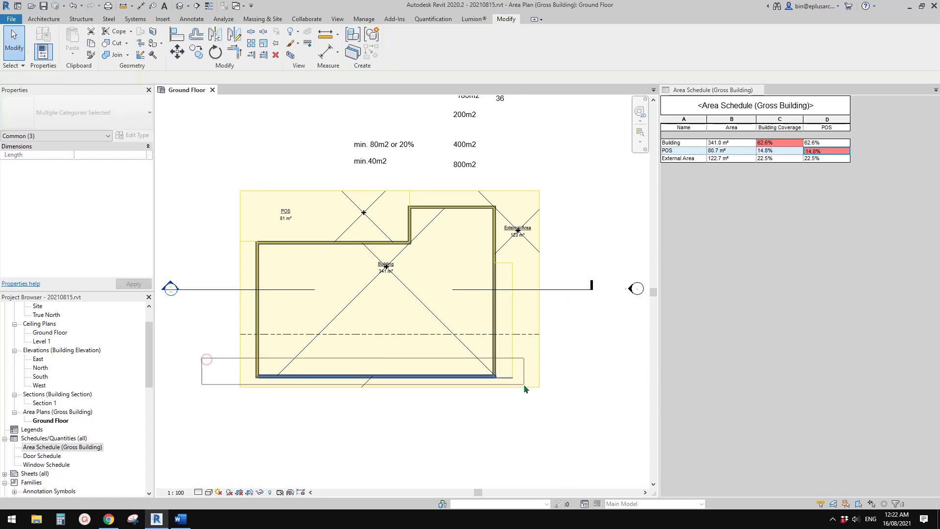
# Nudge the south wall and its boundary lines back north until the building coverage is below 60%.
pyautogui.press('Up')
pyautogui.press('Up')
pyautogui.press('Up')
pyautogui.press('Up')
pyautogui.press('Up')
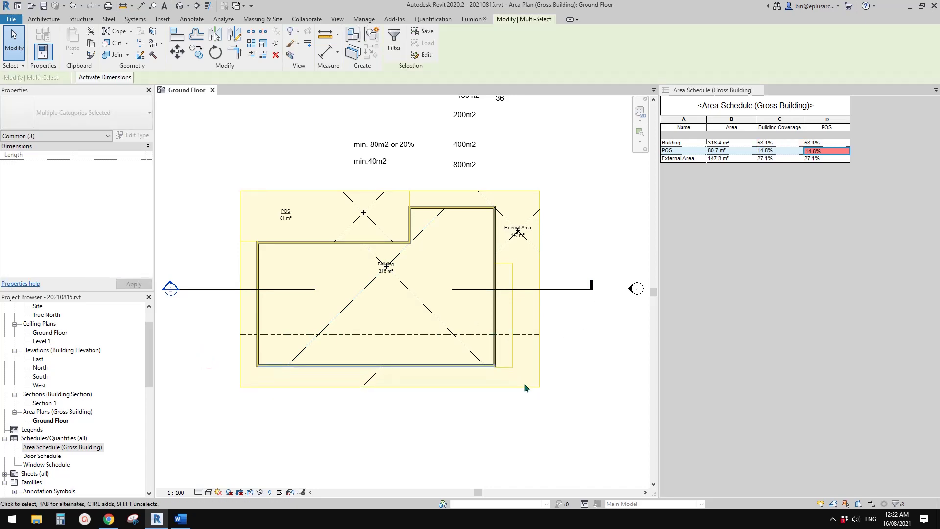
pyautogui.press('Up')
pyautogui.press('Up')
pyautogui.press('Up')
pyautogui.press('Escape')
pyautogui.moveTo(516, 323); pyautogui.dragTo(500, 333, button='middle')
pyautogui.moveTo(515, 286); pyautogui.dragTo(505, 296, button='middle')
pyautogui.moveTo(545, 221); pyautogui.dragTo(534, 243, button='middle')
pyautogui.moveTo(547, 211); pyautogui.dragTo(521, 198, button='middle')
pyautogui.click(43, 20)
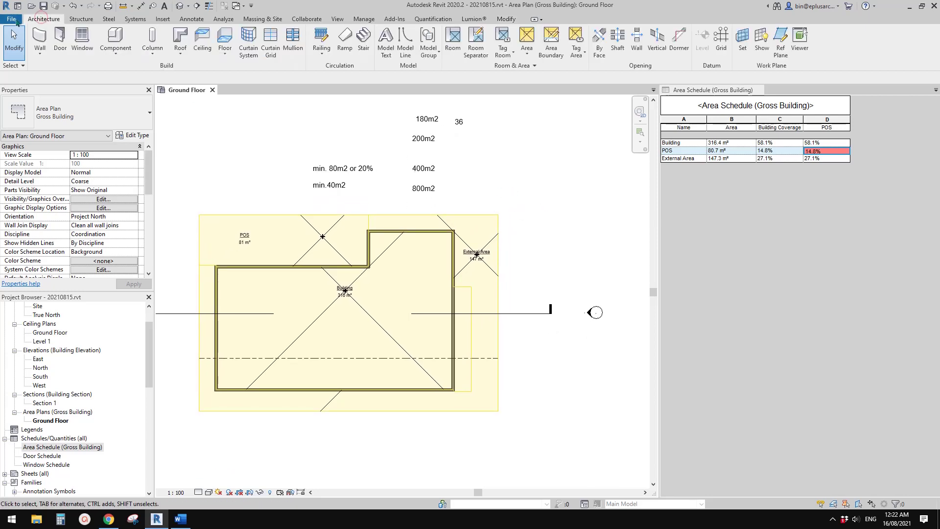
# Browse the Annotations folder of templates available for creating a new family, and leave without choosing one.
pyautogui.click(10, 19)
pyautogui.moveTo(29, 59)
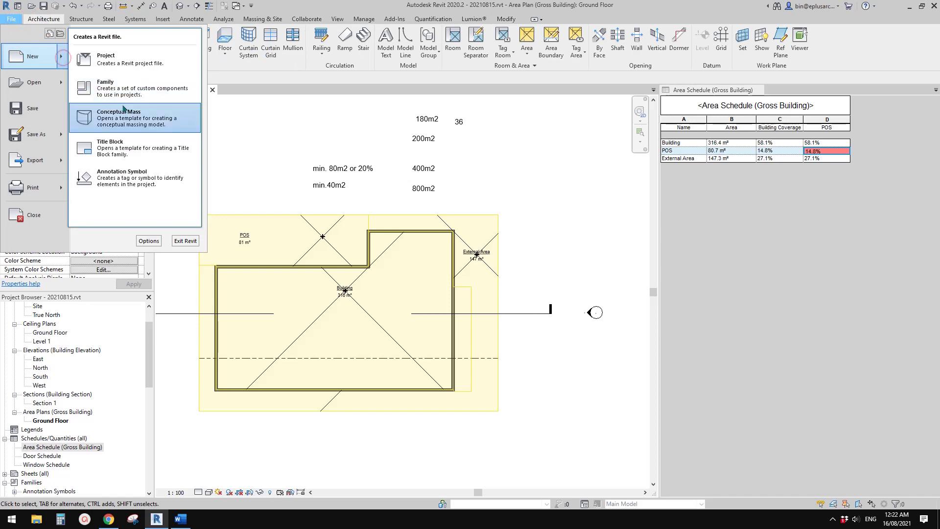
pyautogui.click(151, 98)
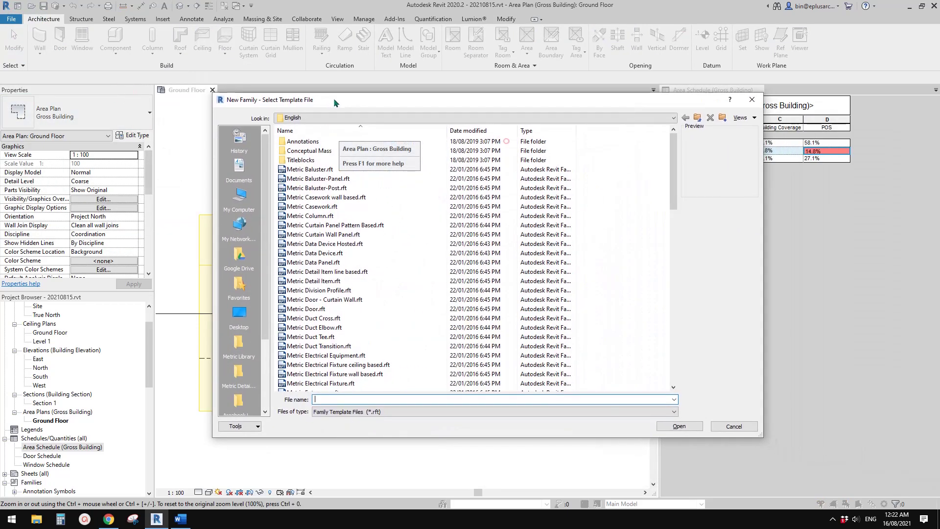
pyautogui.doubleClick(300, 143)
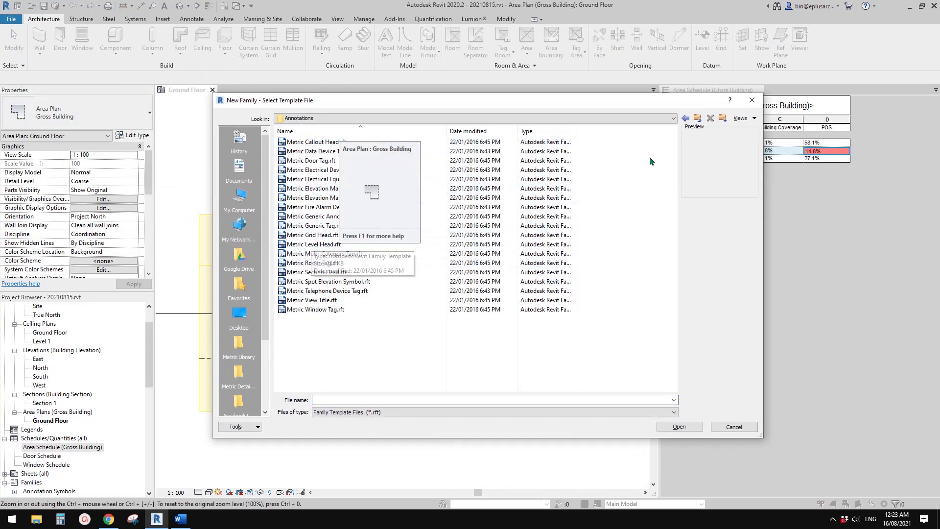
pyautogui.click(752, 101)
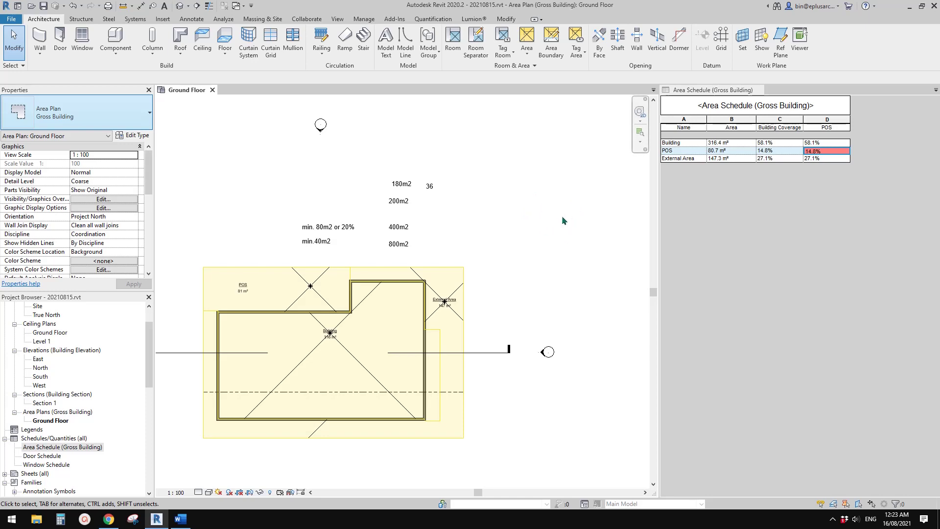
pyautogui.moveTo(520, 264); pyautogui.dragTo(548, 231, button='middle')
pyautogui.scroll(1, 467, 255)
pyautogui.moveTo(461, 261); pyautogui.dragTo(495, 257, button='middle')
pyautogui.scroll(1, 496, 260)
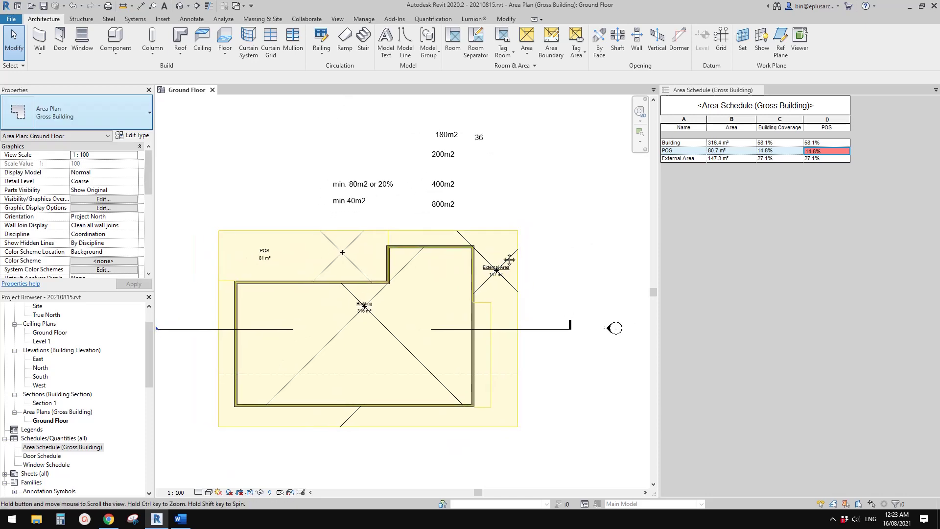
pyautogui.scroll(2, 529, 252)
pyautogui.scroll(-1, 531, 260)
pyautogui.moveTo(530, 256); pyautogui.dragTo(530, 261, button='middle')
pyautogui.scroll(1, 535, 260)
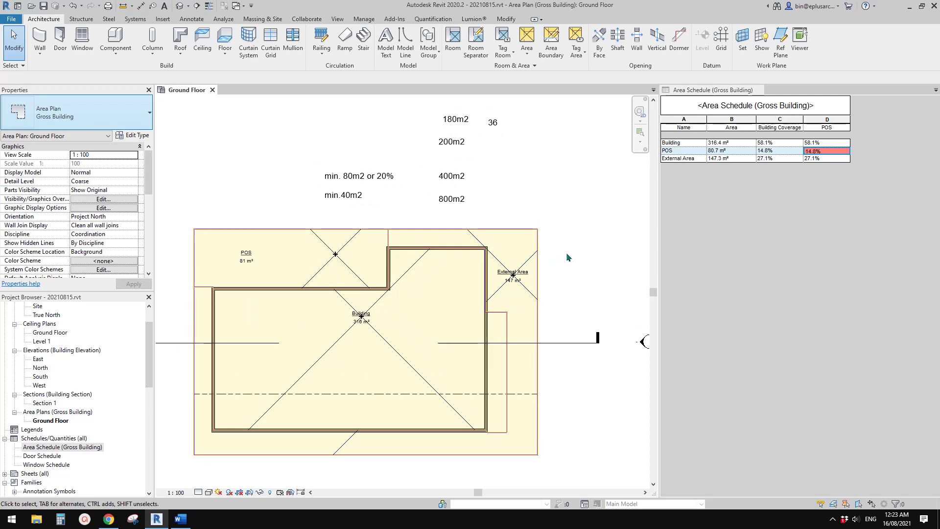